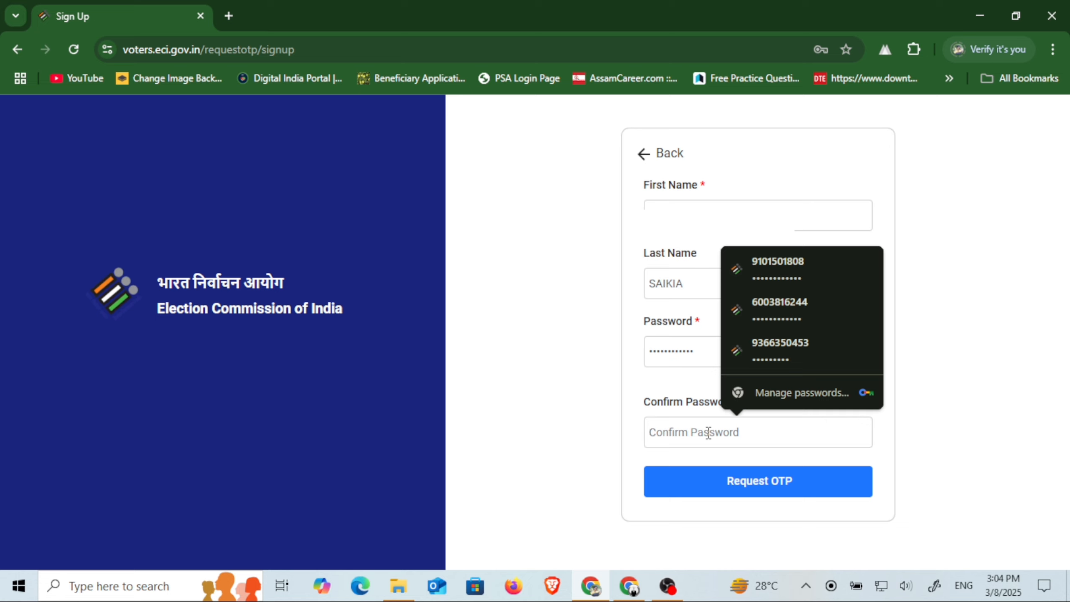
Enter the account password in the sign-up form's password field
text(•••)
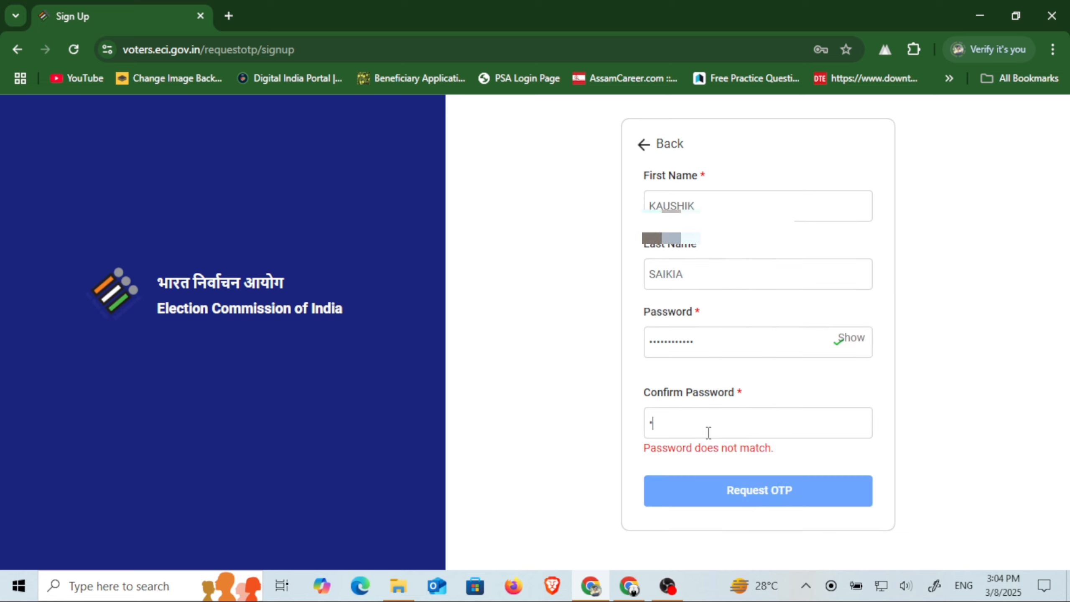
text(••••••••••)
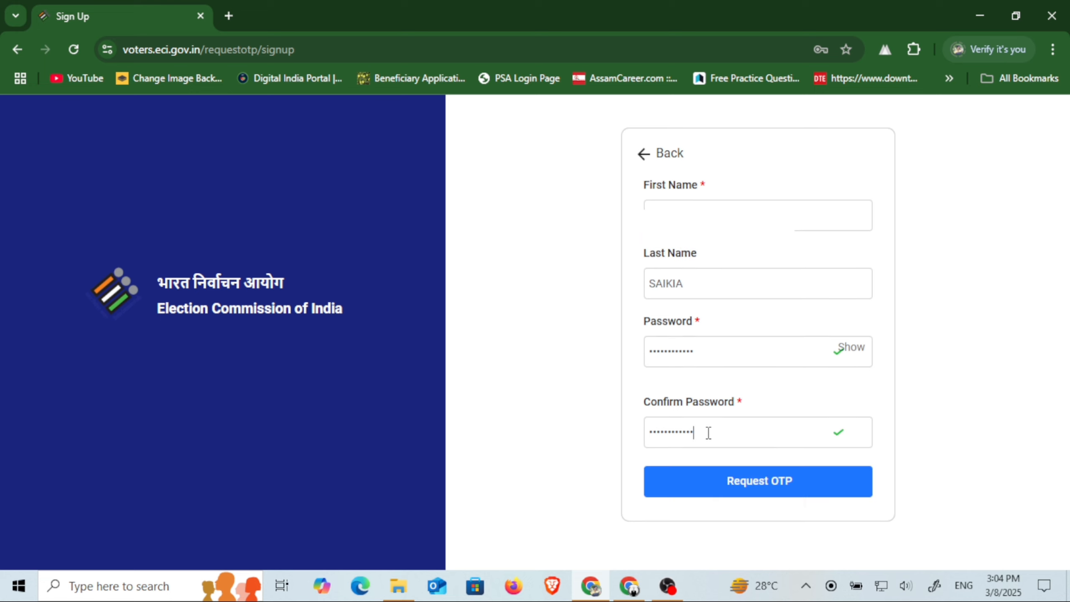
Request the sign-up OTP, dismiss Chrome's save-password offer, and begin entering the OTP
click(763, 493)
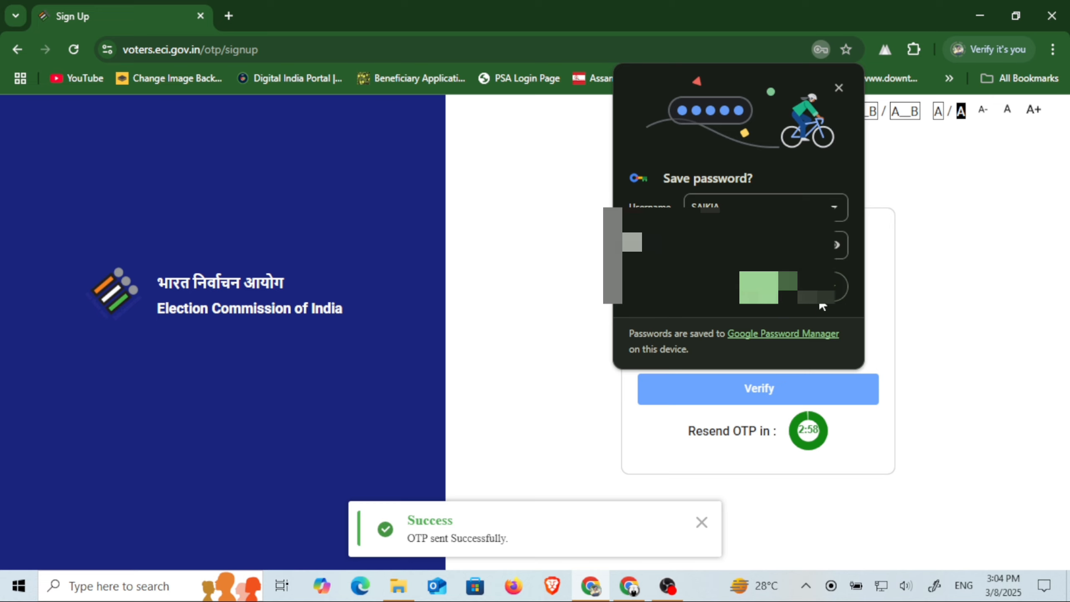
click(816, 292)
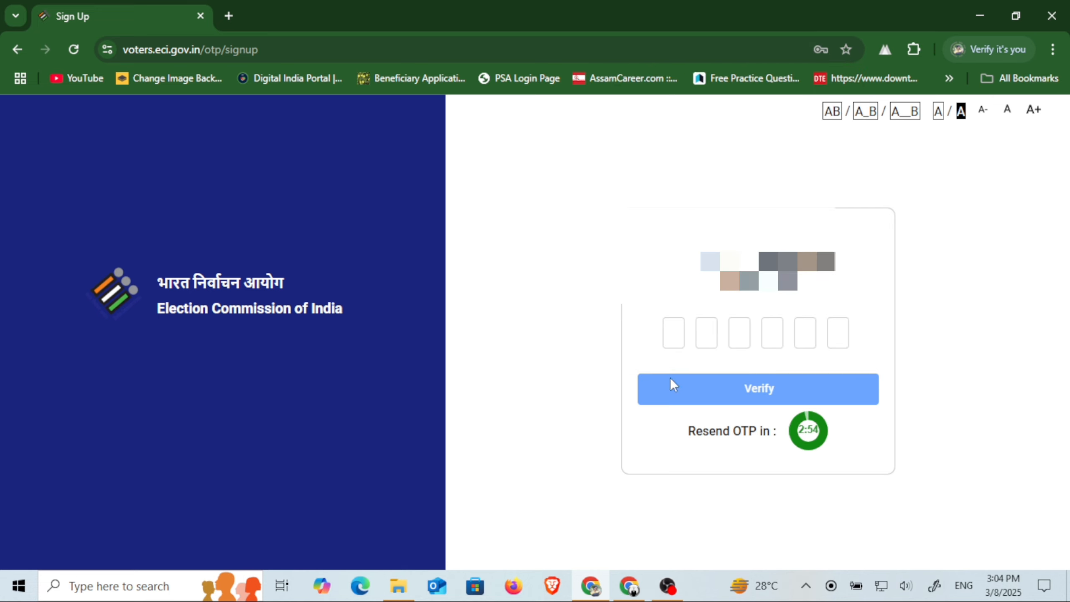
click(678, 336)
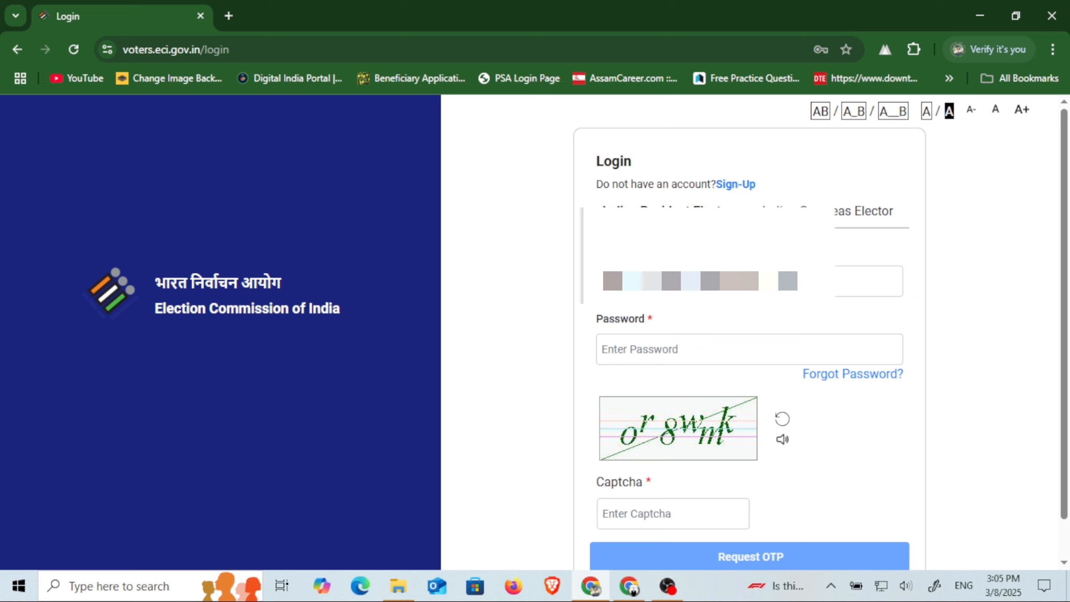
Enter the registered mobile number, password and captcha 'or8wmk', then request the login OTP
text(**)
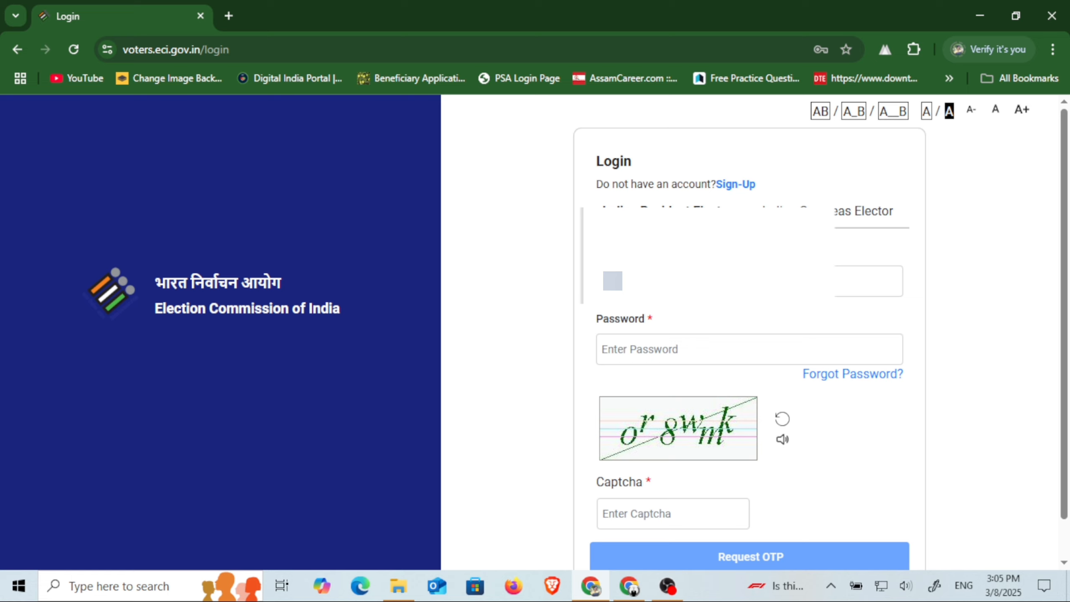
text(**)
click(679, 358)
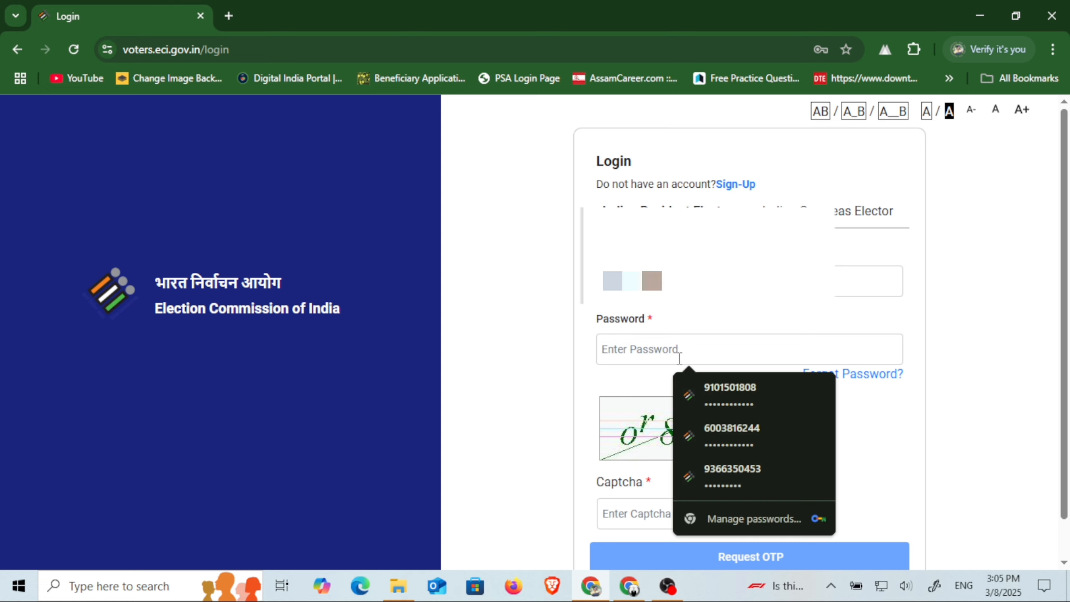
text(*******)
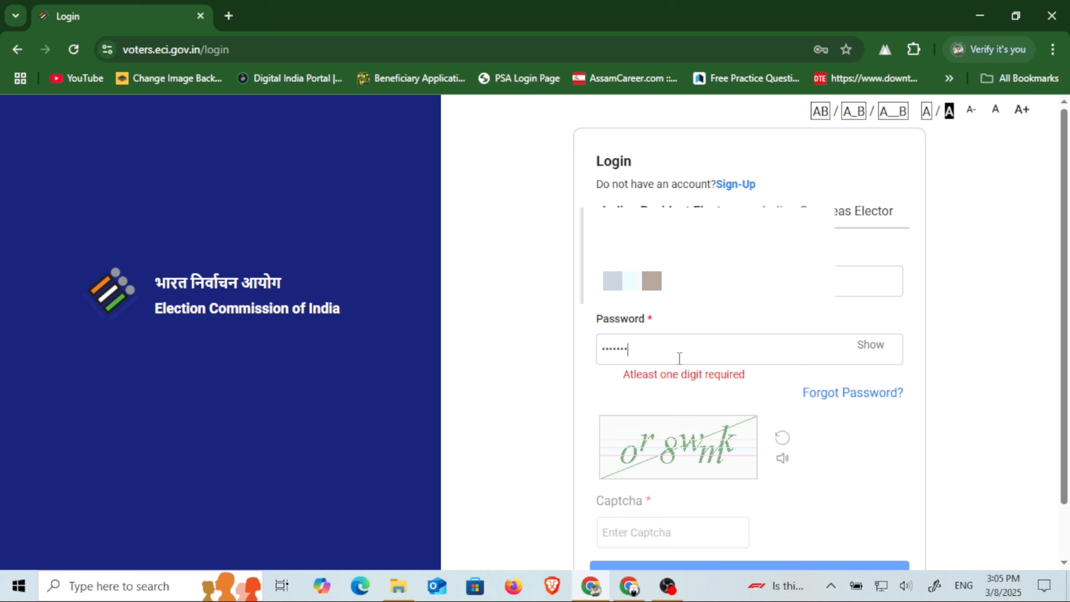
text(****)
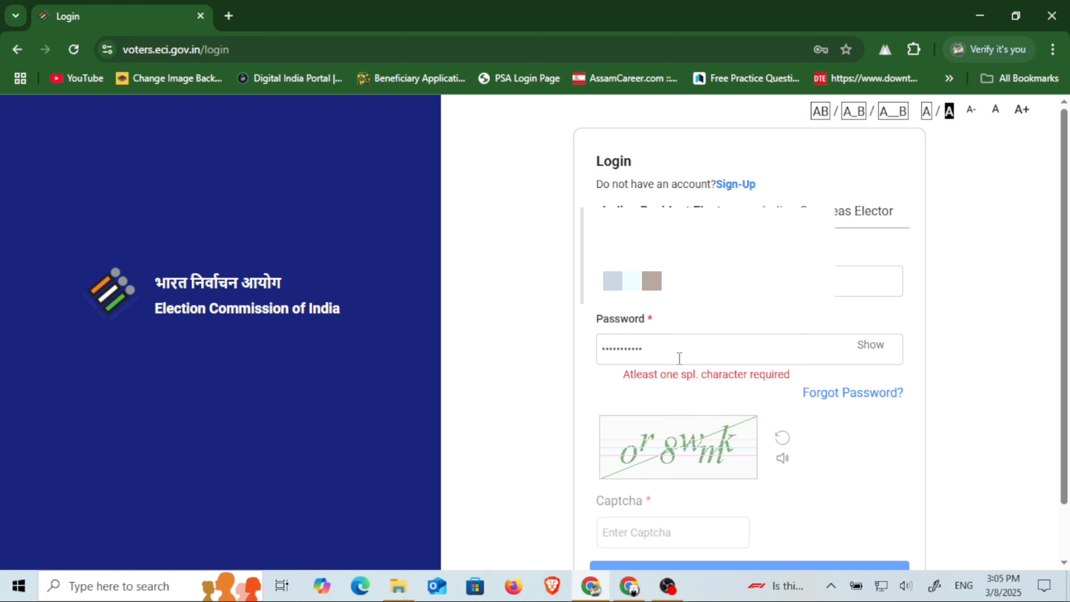
text(**)
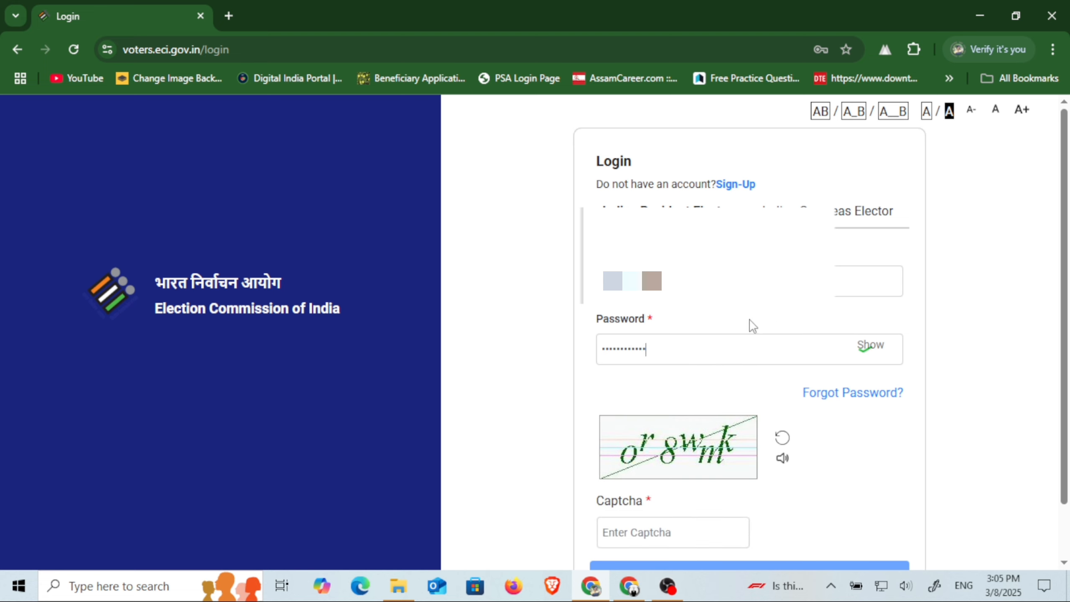
click(657, 549)
scroll(728, 509, down, 2)
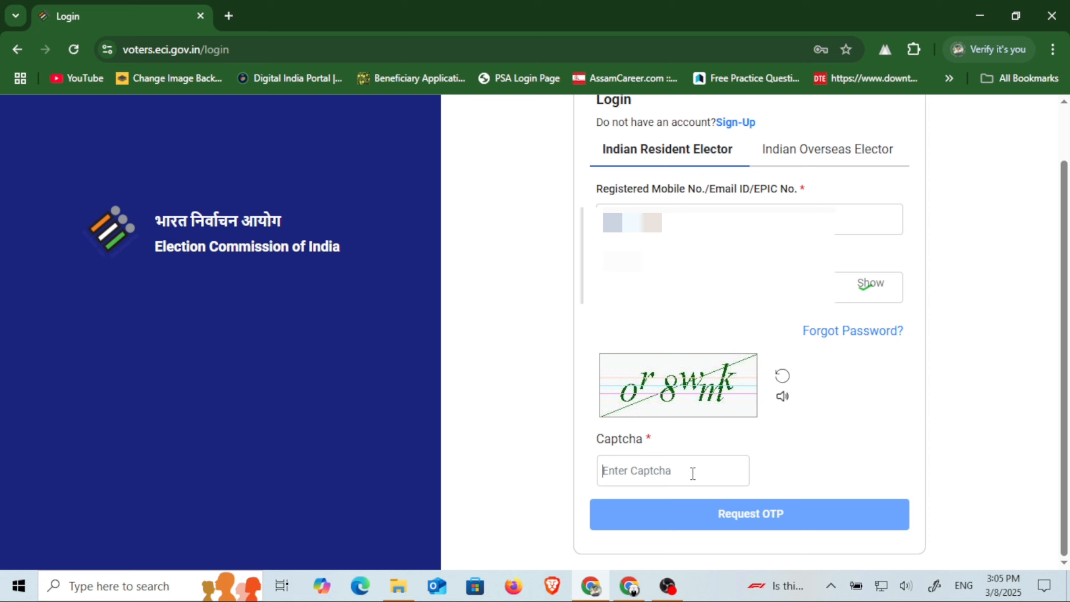
text(or)
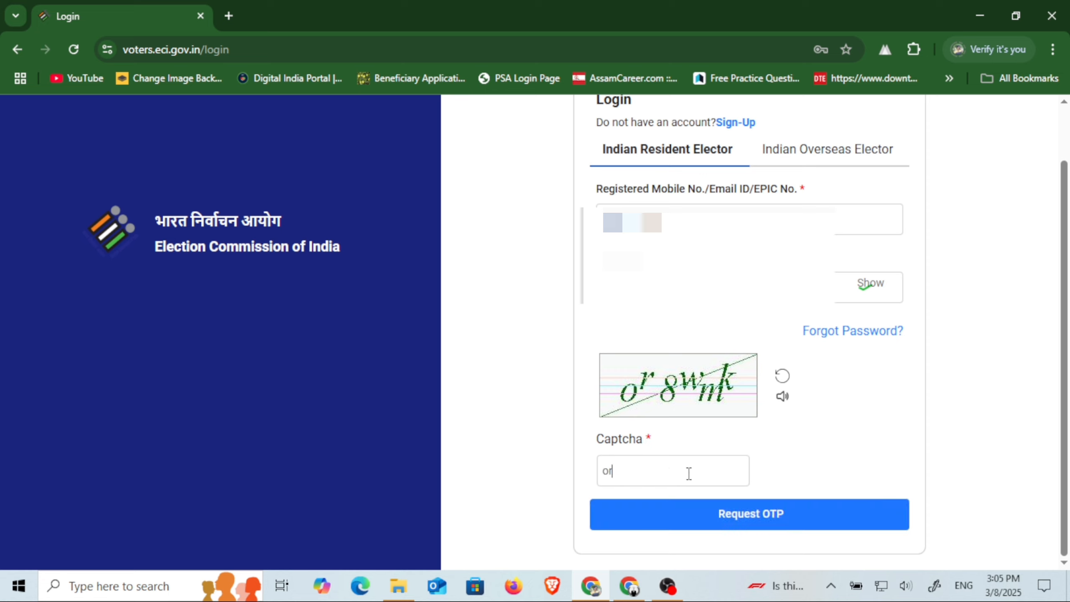
text(8wmk)
click(724, 523)
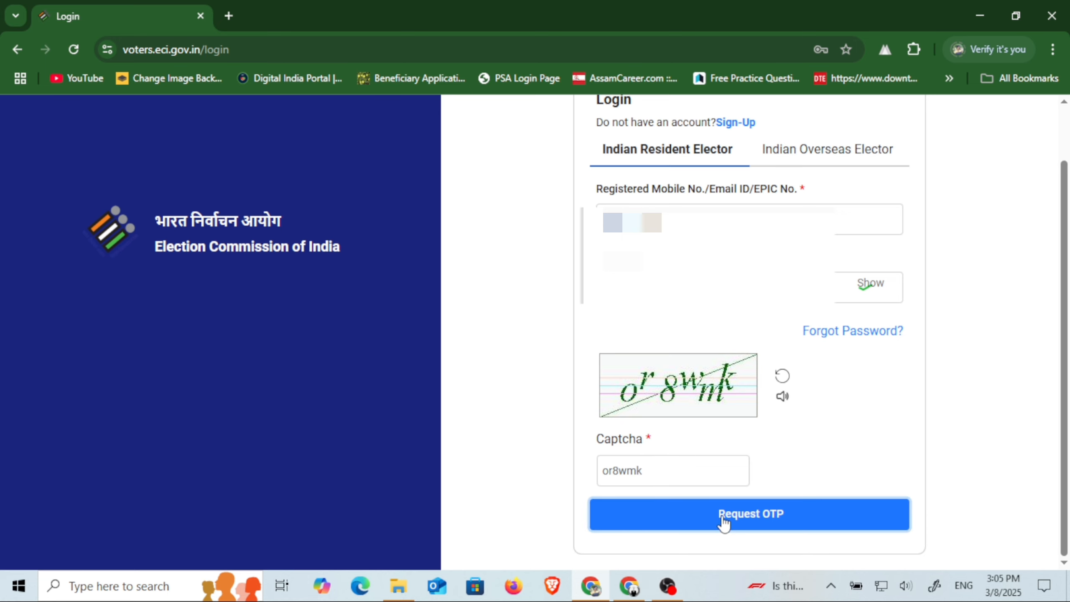
Enter the six-digit login OTP and verify it to reach the Home Page
click(674, 332)
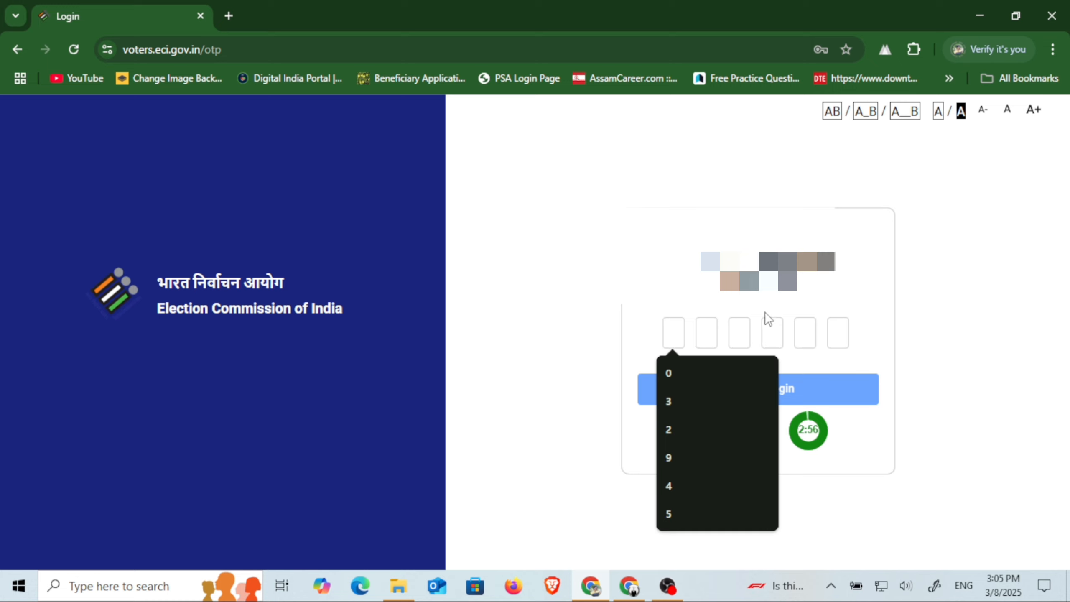
click(902, 335)
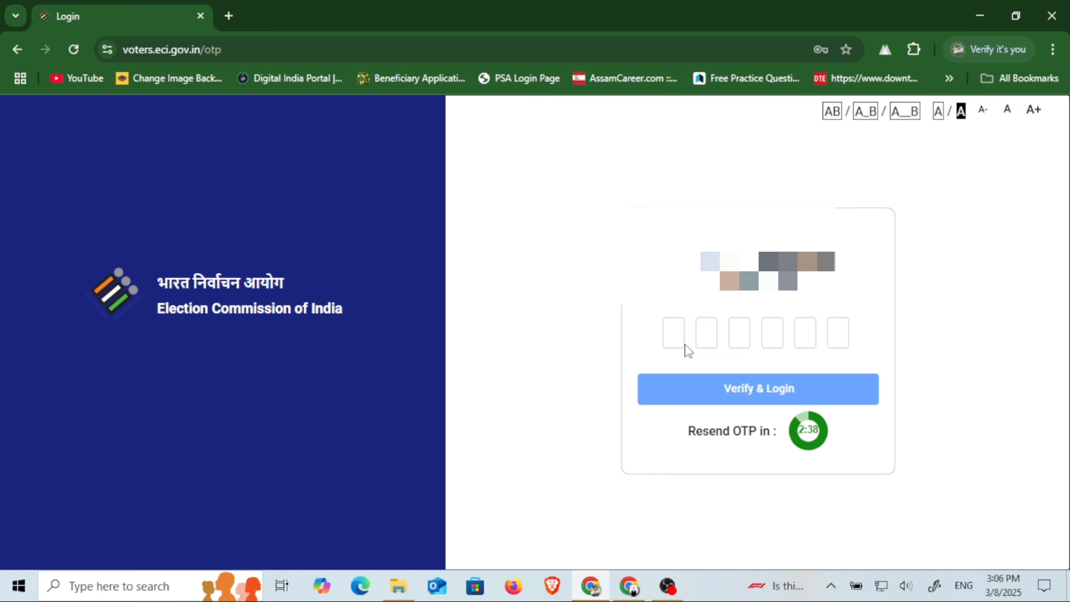
click(670, 329)
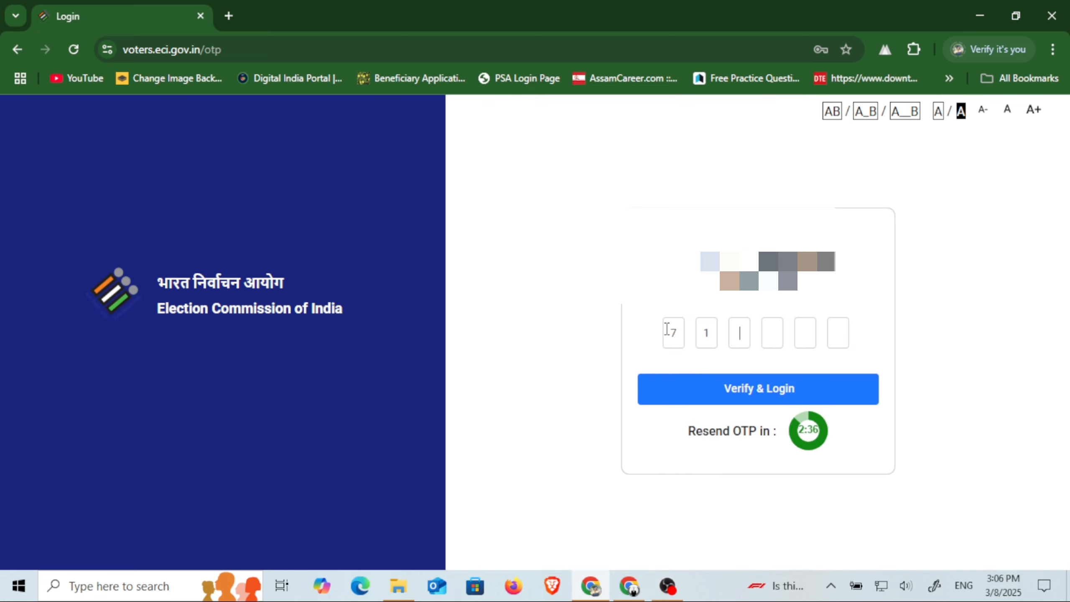
click(726, 394)
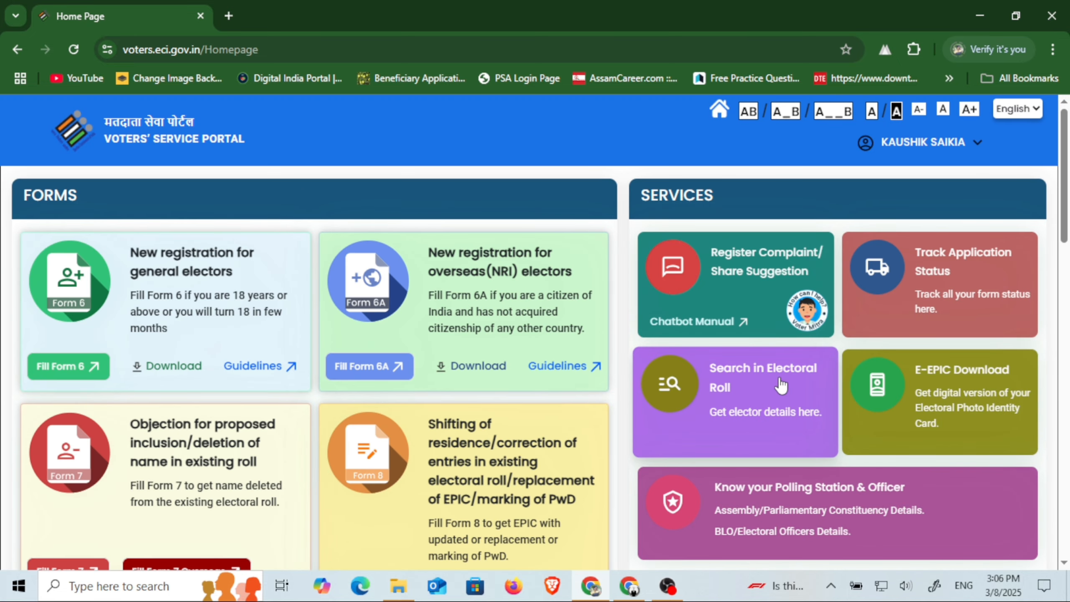
Check the account menu, then start Form 6 for new general elector registration
click(935, 144)
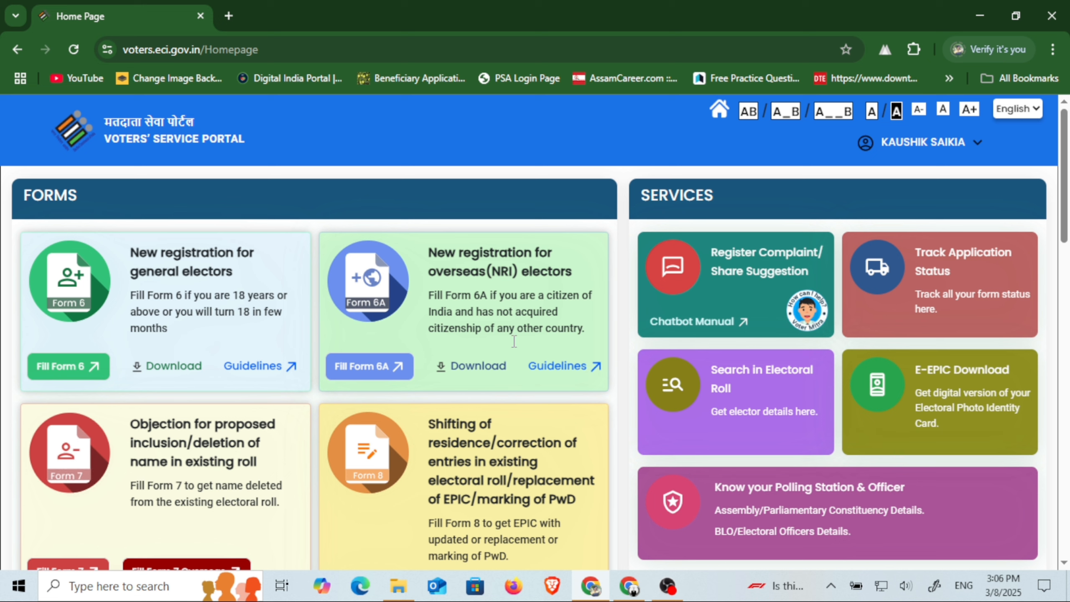
click(76, 368)
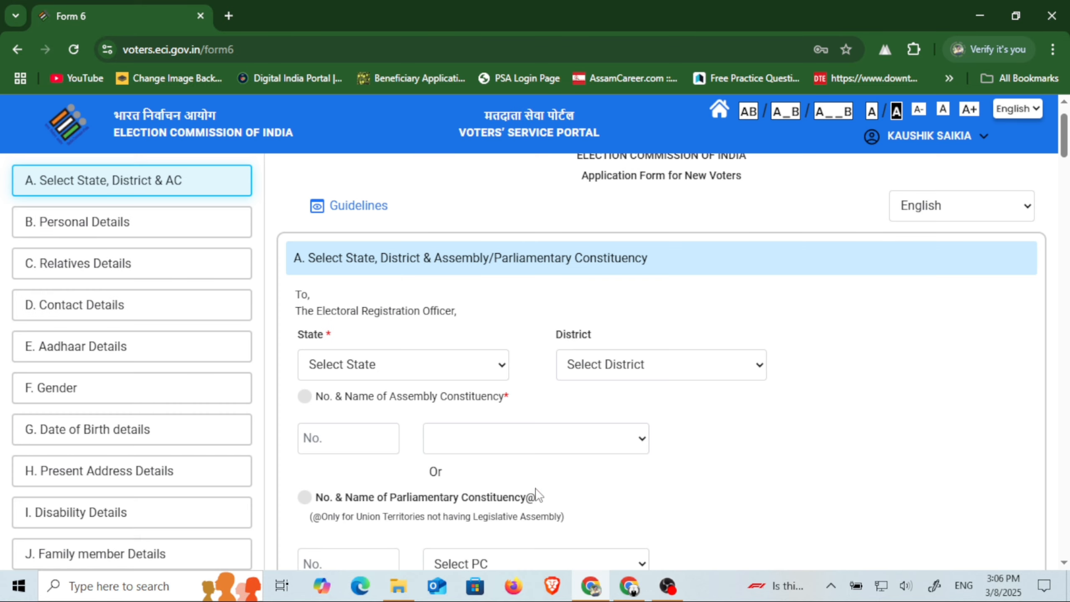
Keep English as the form language and choose Assam as the state
click(947, 207)
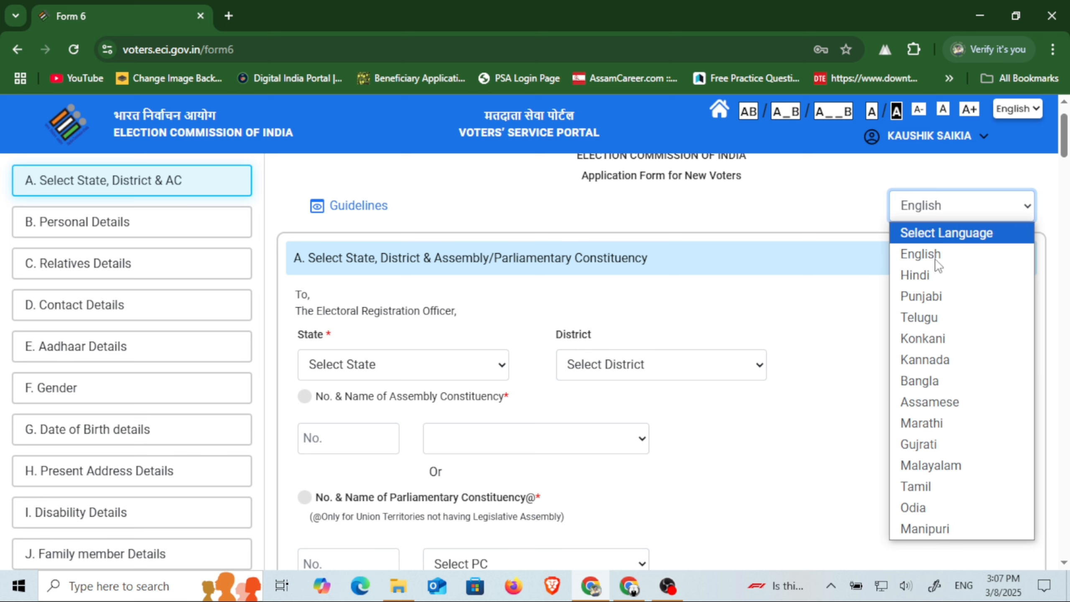
click(954, 256)
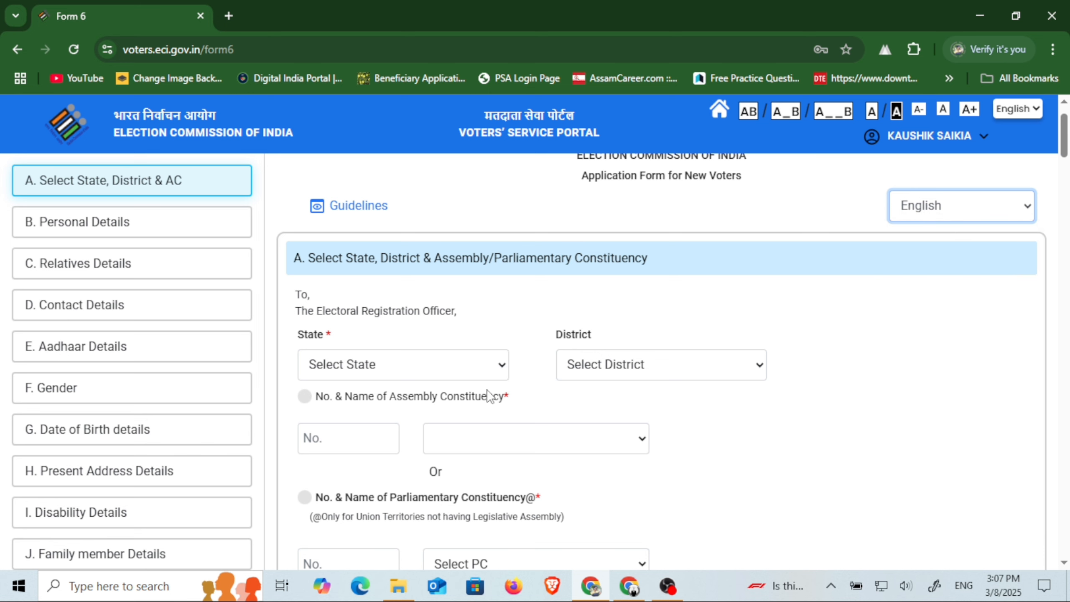
click(411, 365)
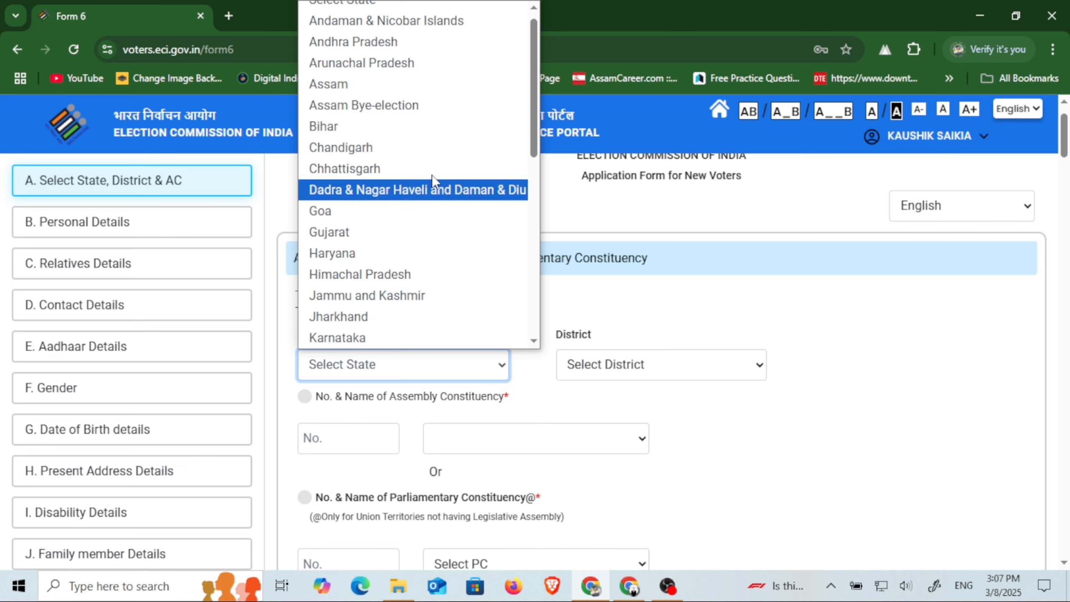
click(374, 86)
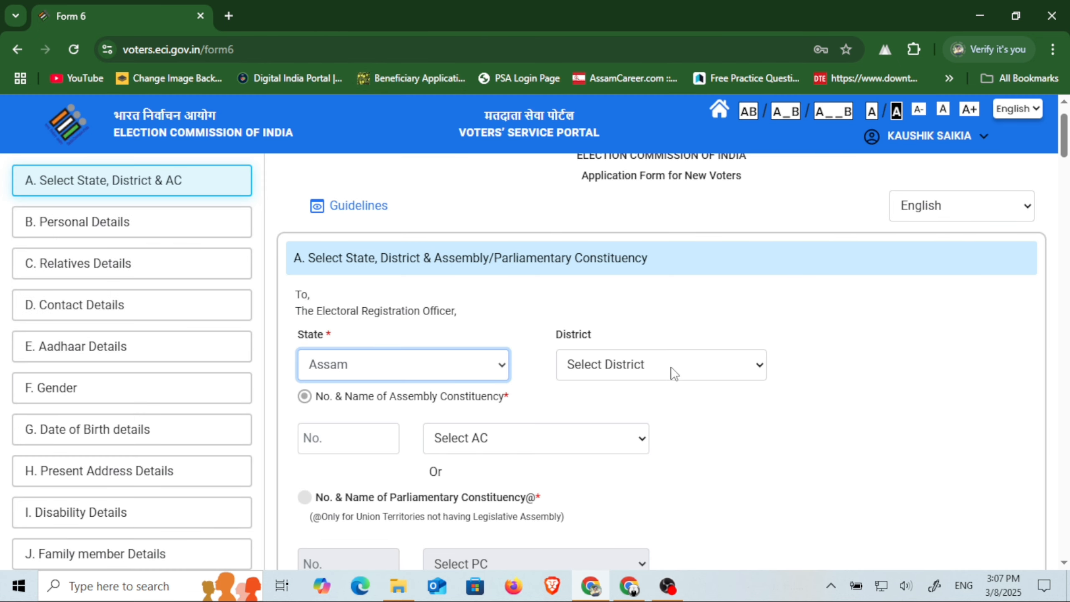
Choose LAKHIMPUR as the district and BIHPURIA as the assembly constituency
click(675, 370)
key(l)
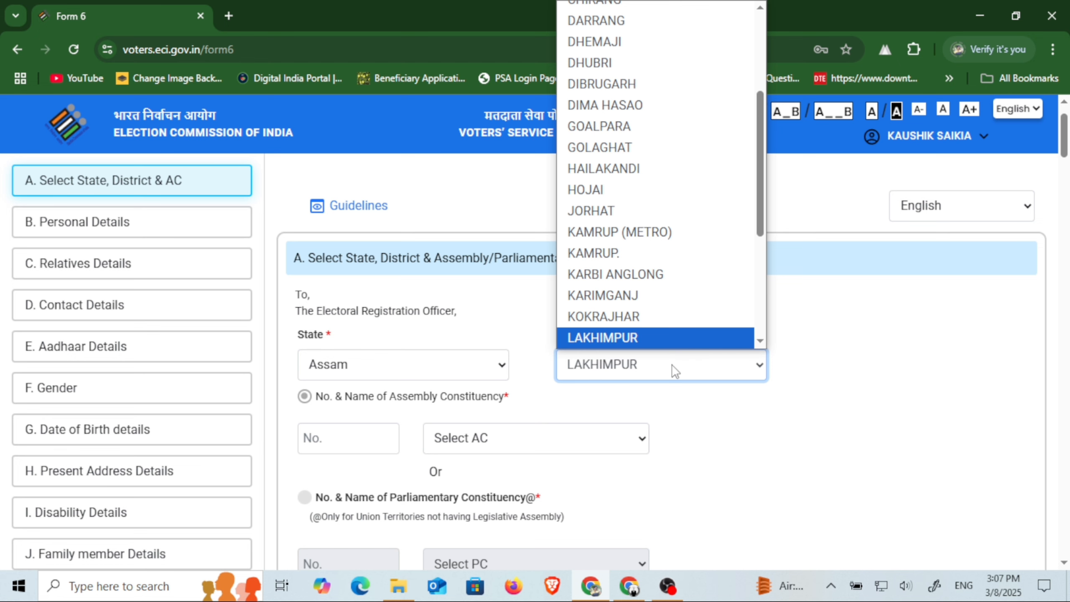
click(653, 365)
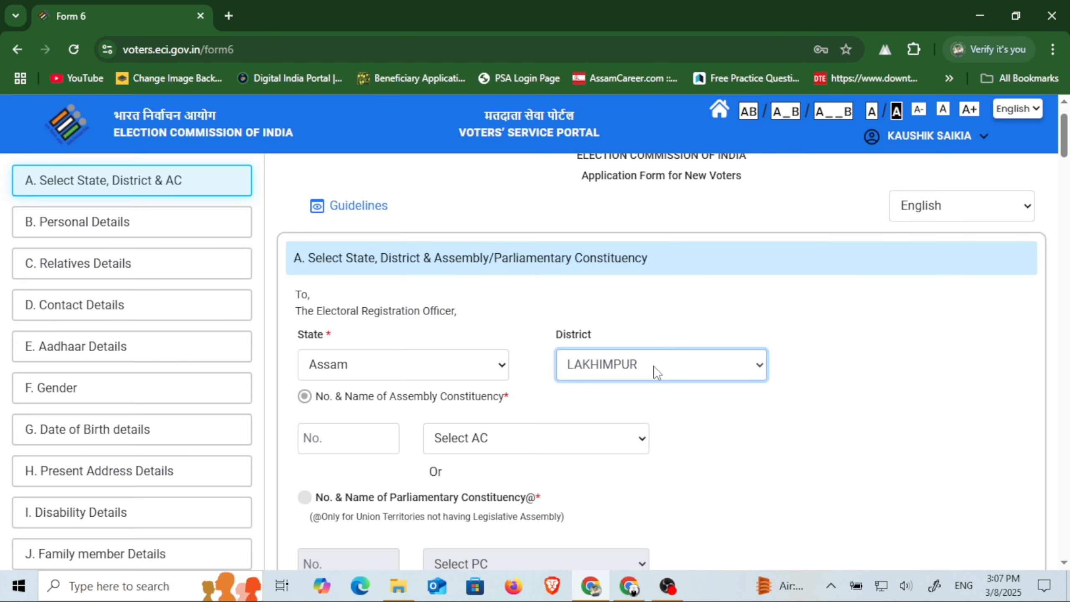
scroll(615, 432, down, 1)
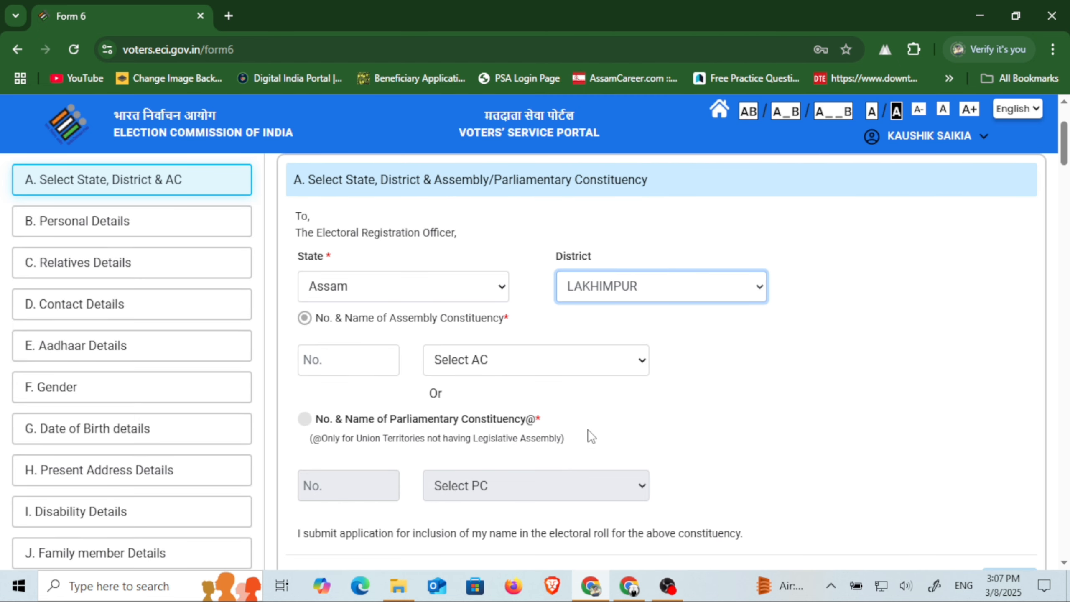
click(506, 366)
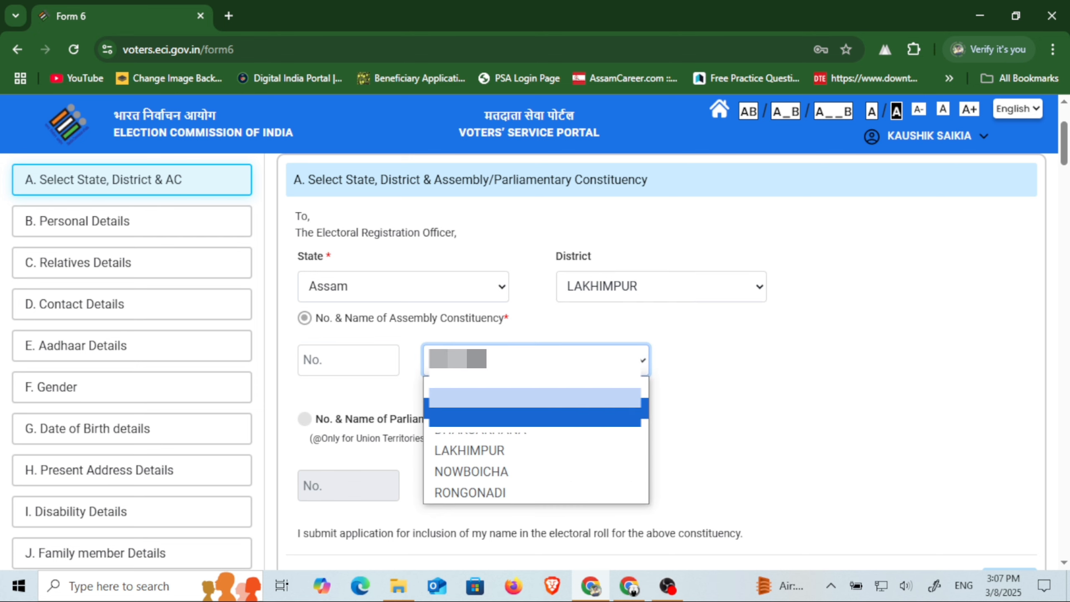
click(506, 409)
scroll(775, 338, down, 3)
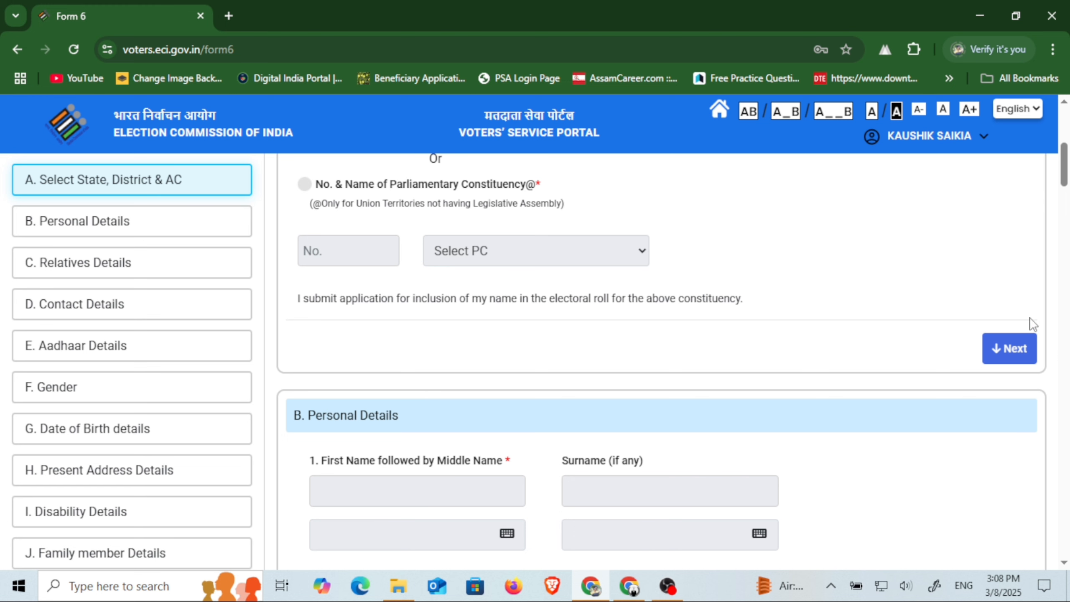
Complete section A and try the Assamese on-screen keyboard for the regional first name
click(1010, 348)
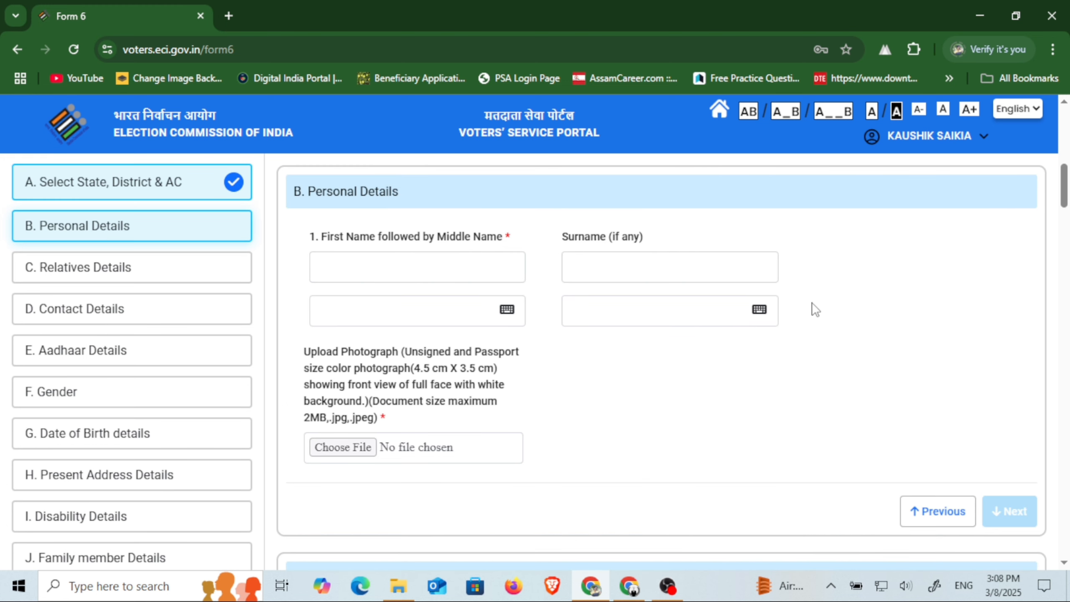
click(332, 266)
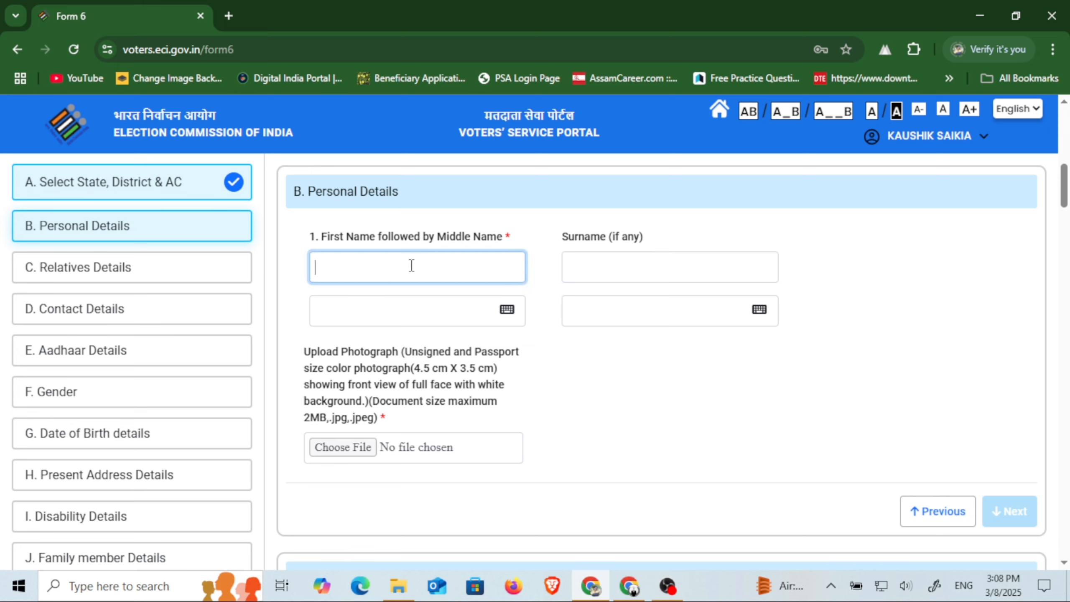
click(649, 271)
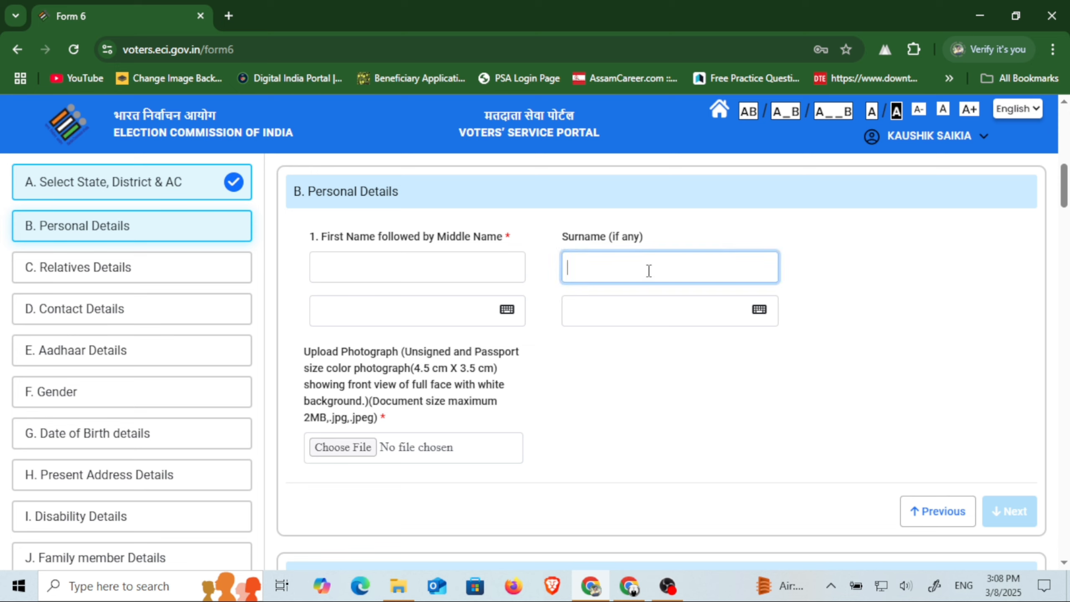
click(358, 269)
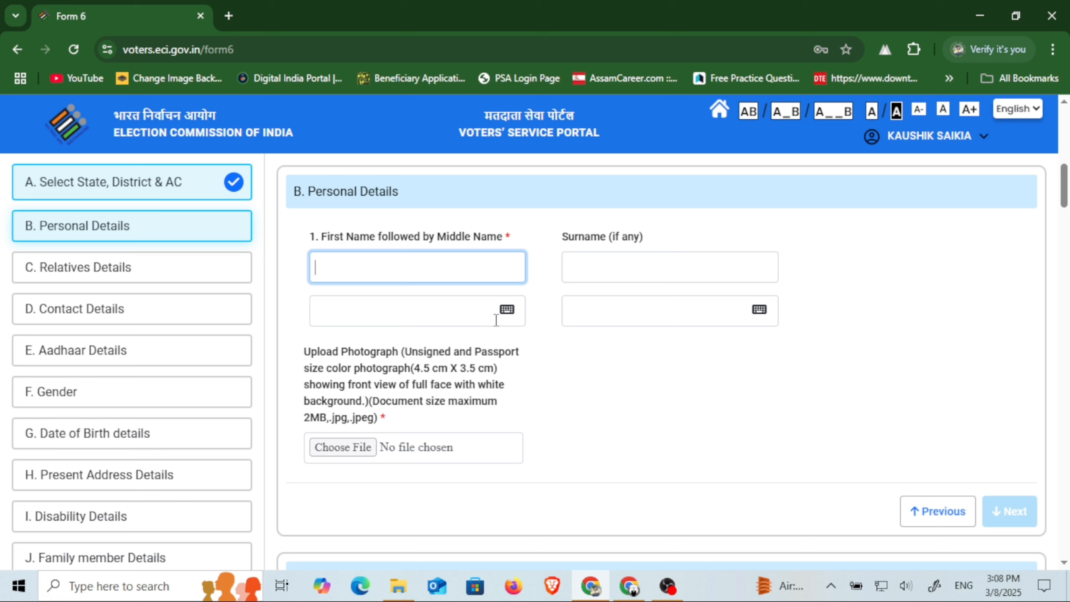
click(506, 311)
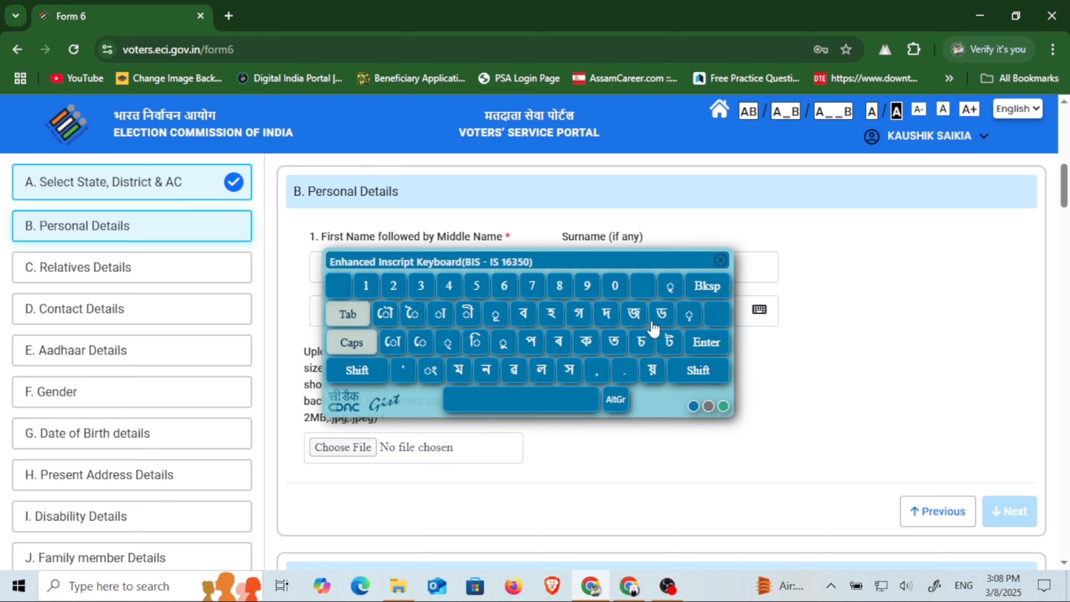
click(723, 261)
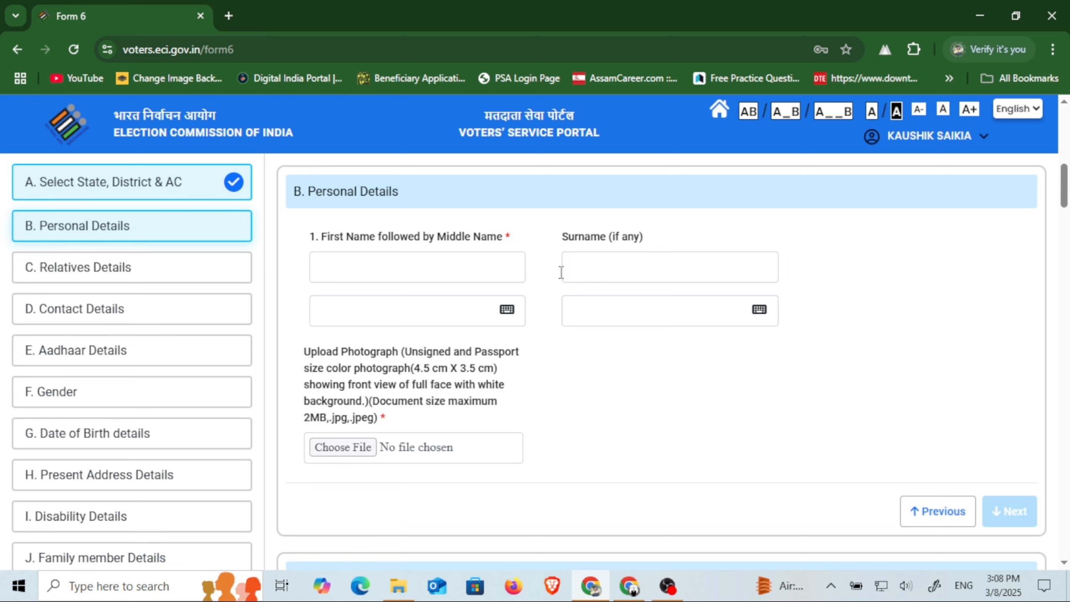
Enter the applicant's first name, then fill the surname and Assamese name fields
click(408, 265)
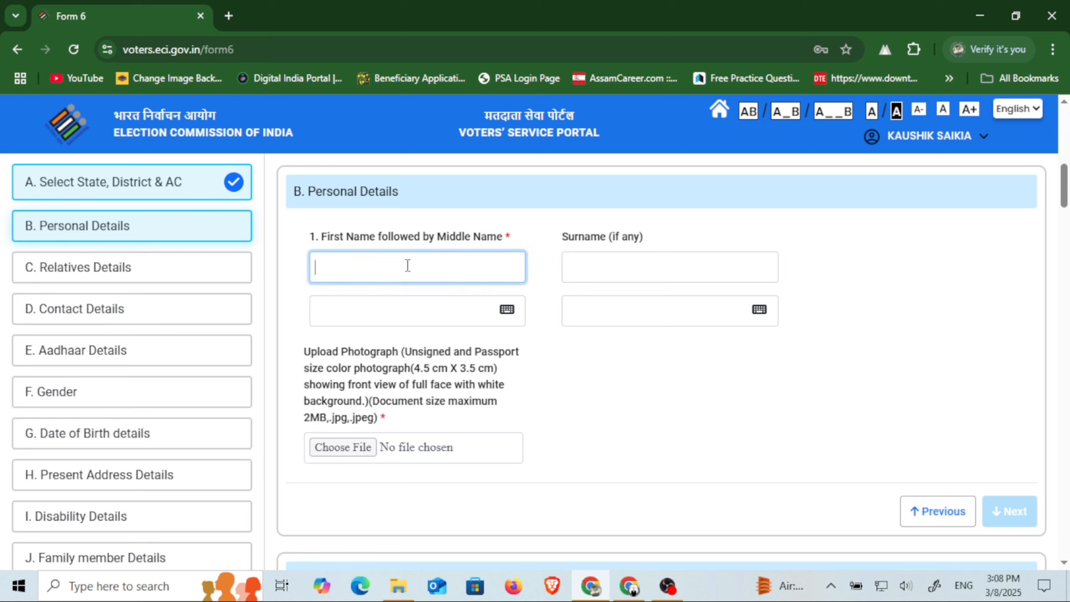
text(KAUS)
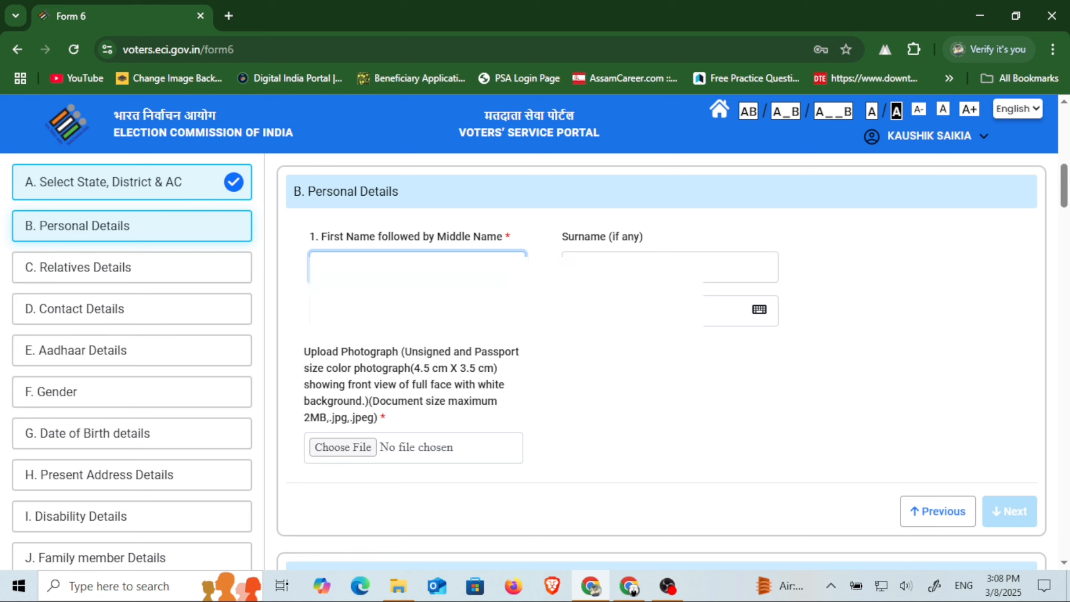
key(Tab)
key(Tab)
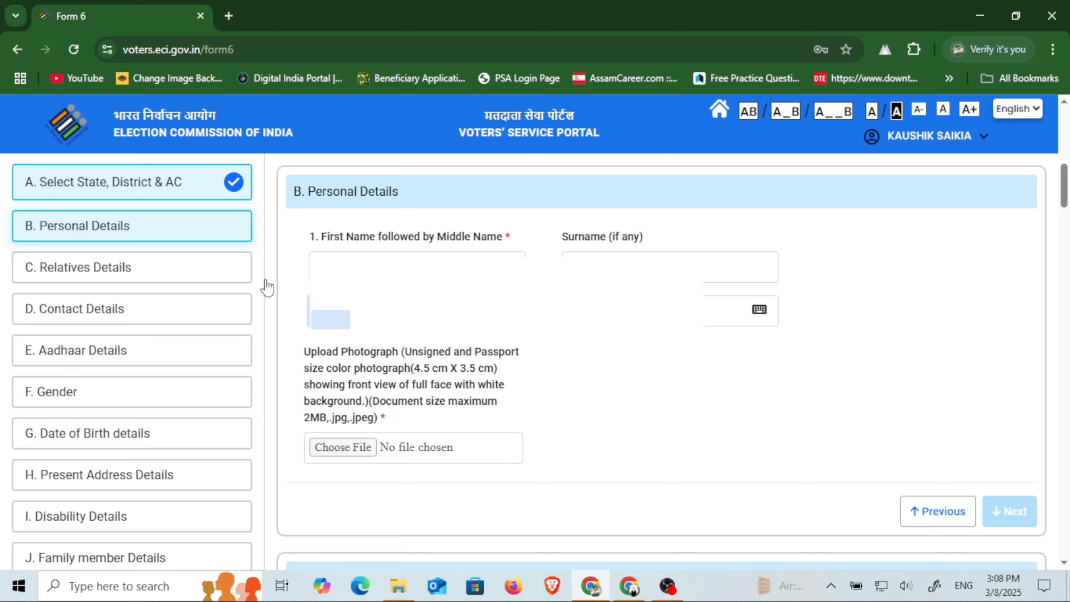
click(619, 268)
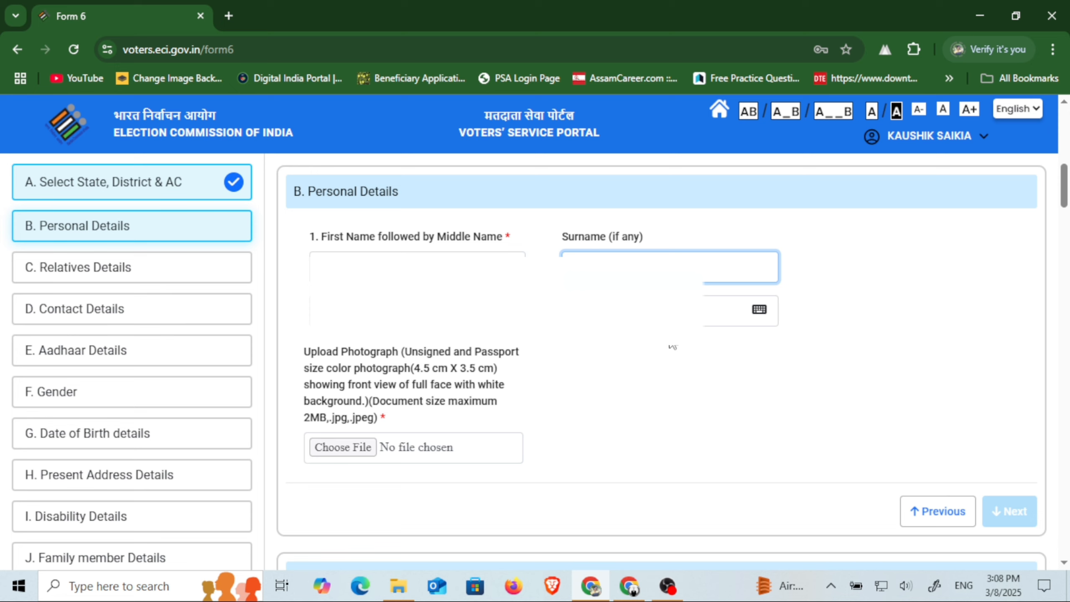
click(675, 314)
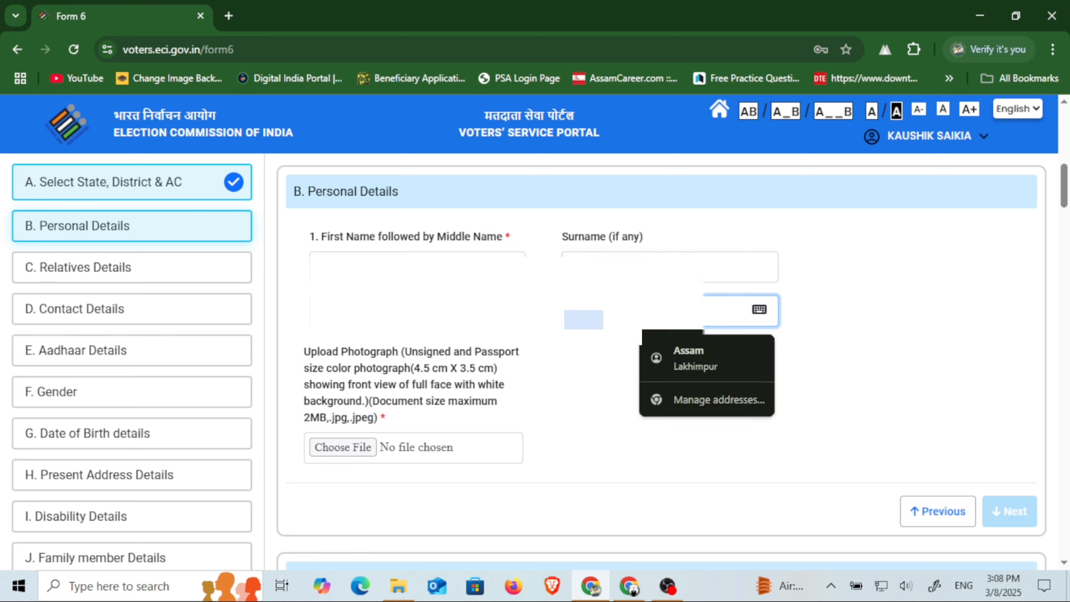
click(585, 387)
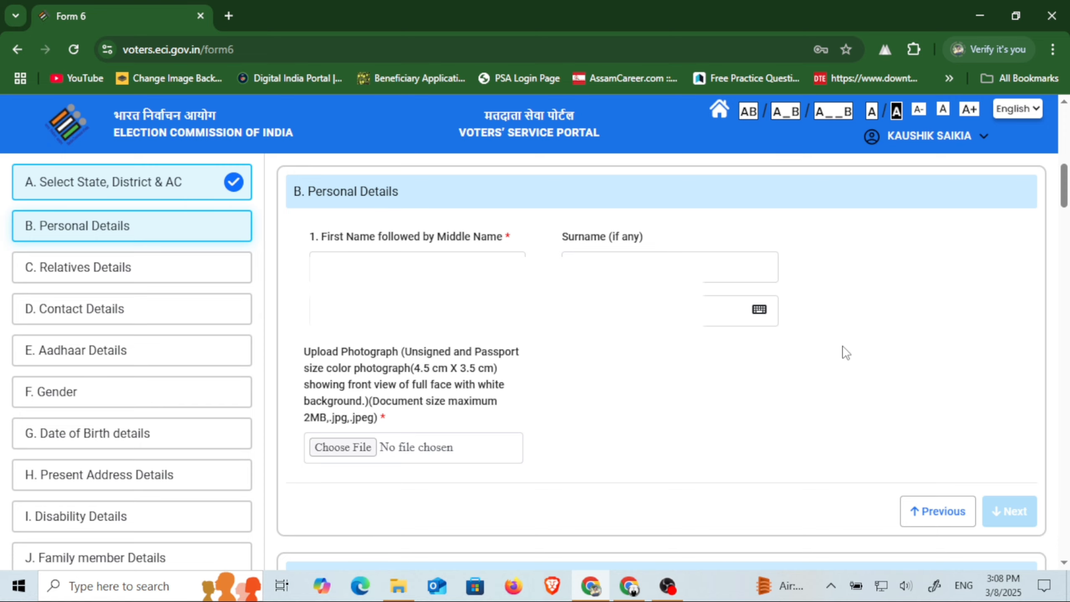
scroll(843, 354, down, 3)
scroll(476, 267, down, 1)
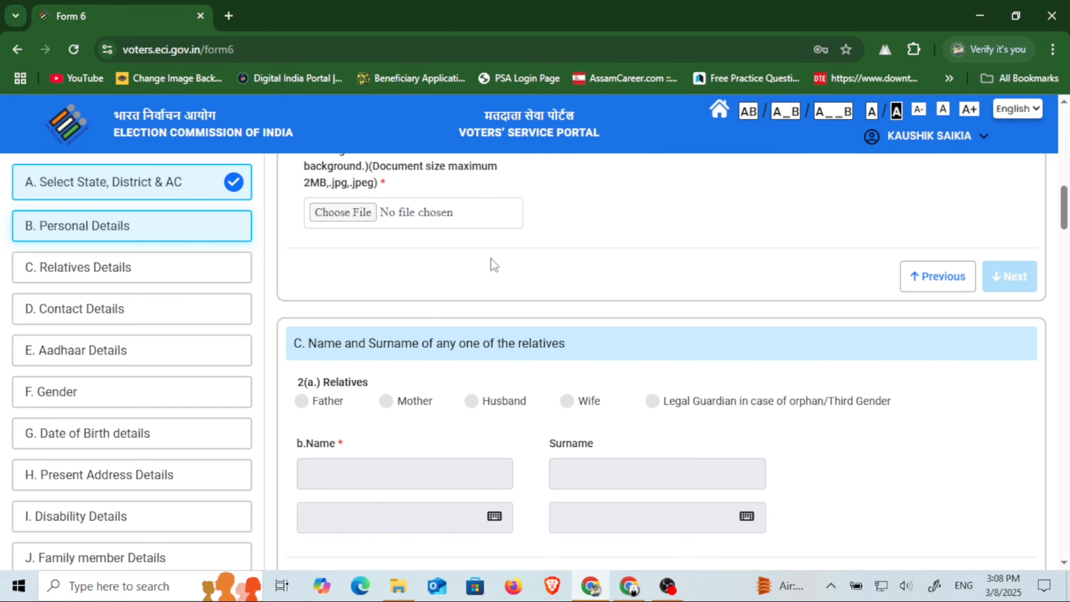
scroll(546, 272, up, 1)
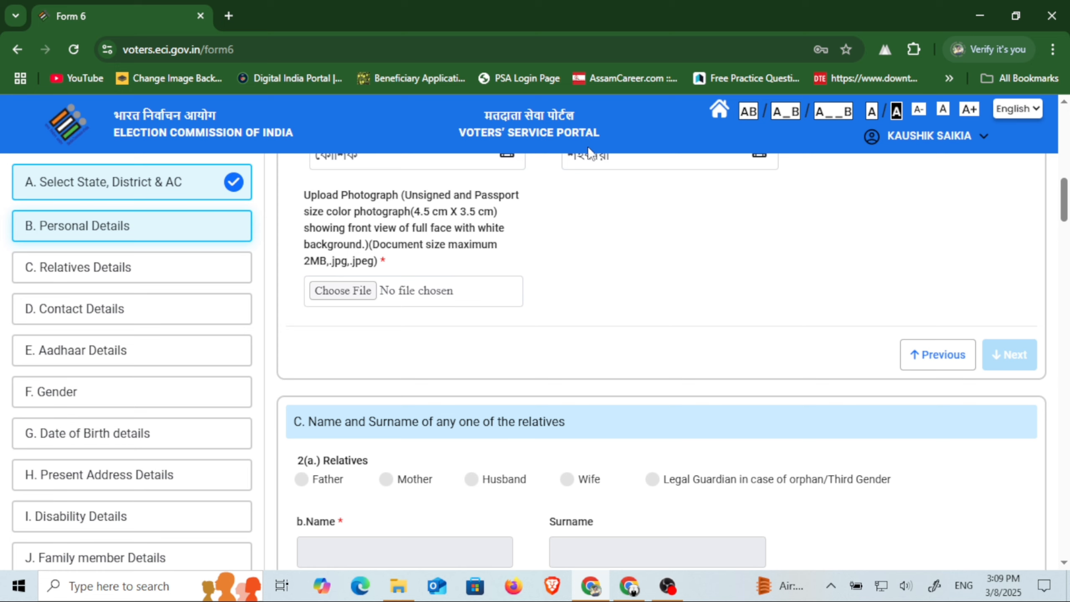
Upload PHOTO.jpg from Desktop > NEW VOTER, save the crop, and continue to Relatives Details
click(472, 292)
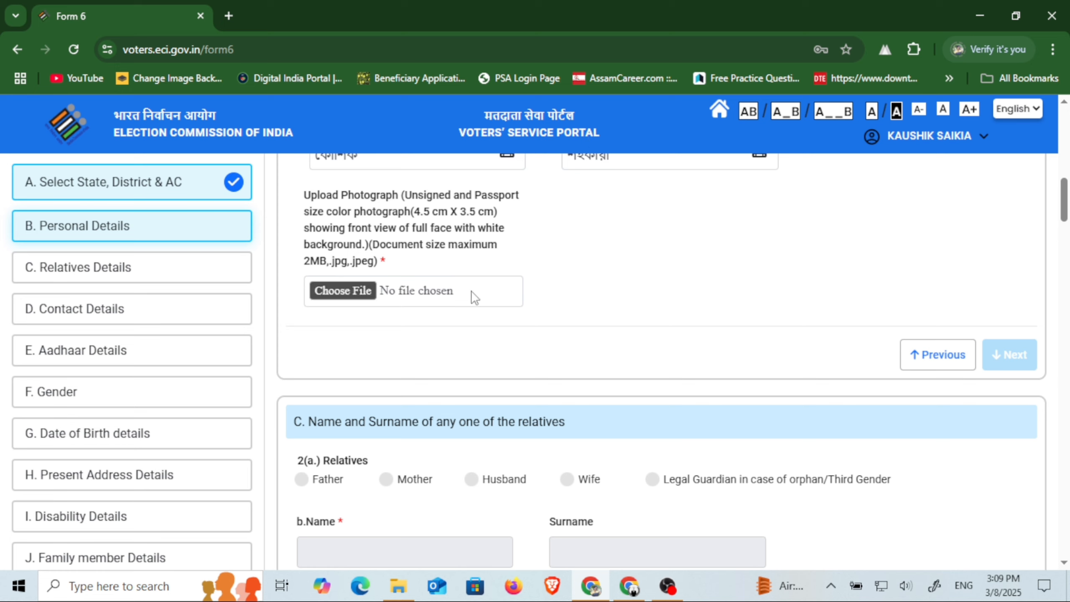
click(339, 288)
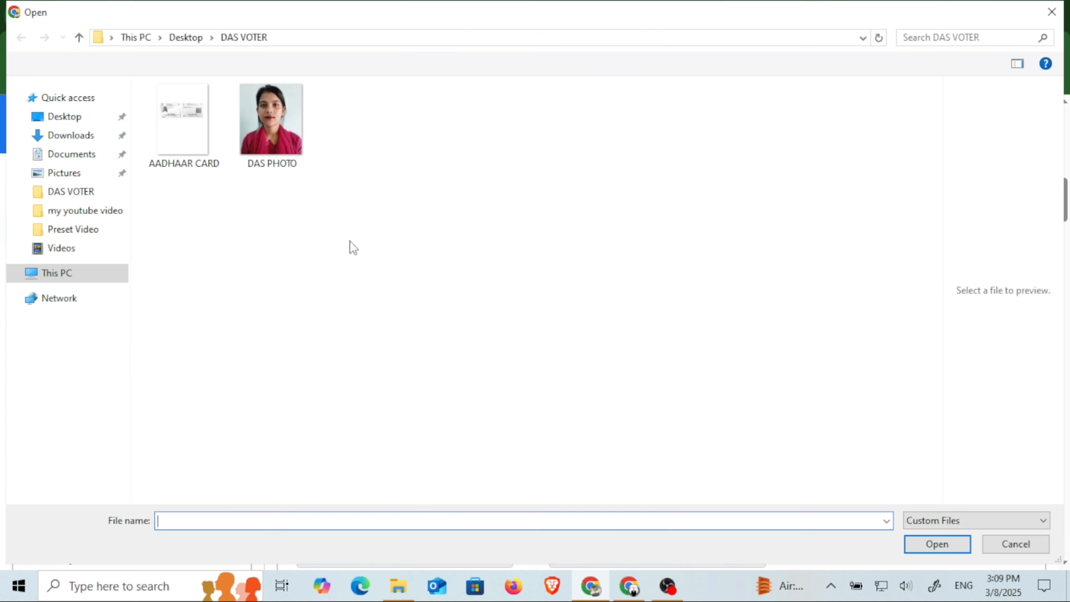
click(70, 116)
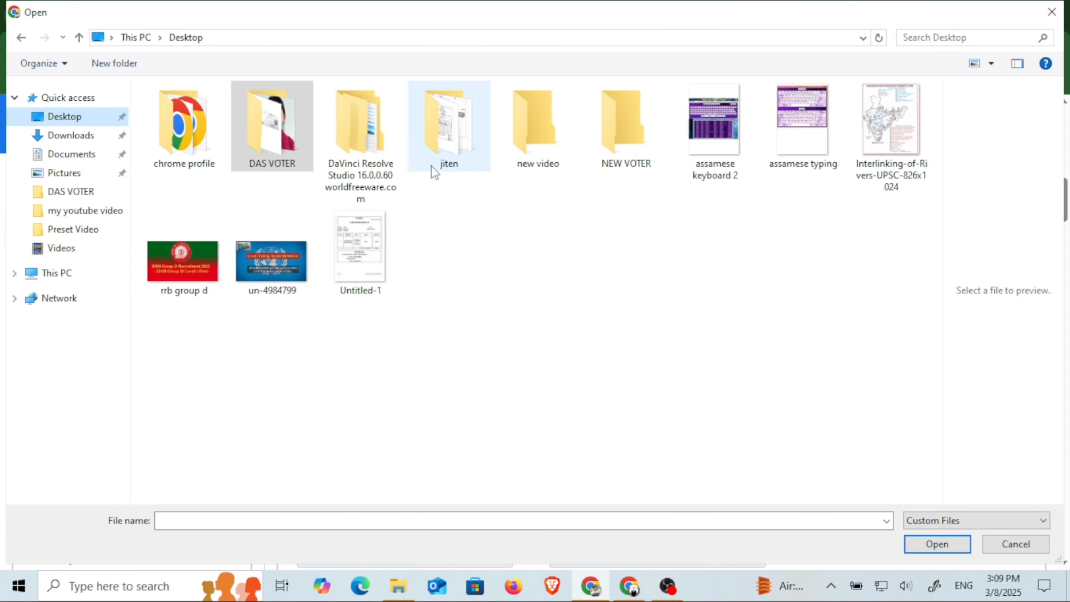
click(630, 141)
double_click(631, 141)
click(202, 129)
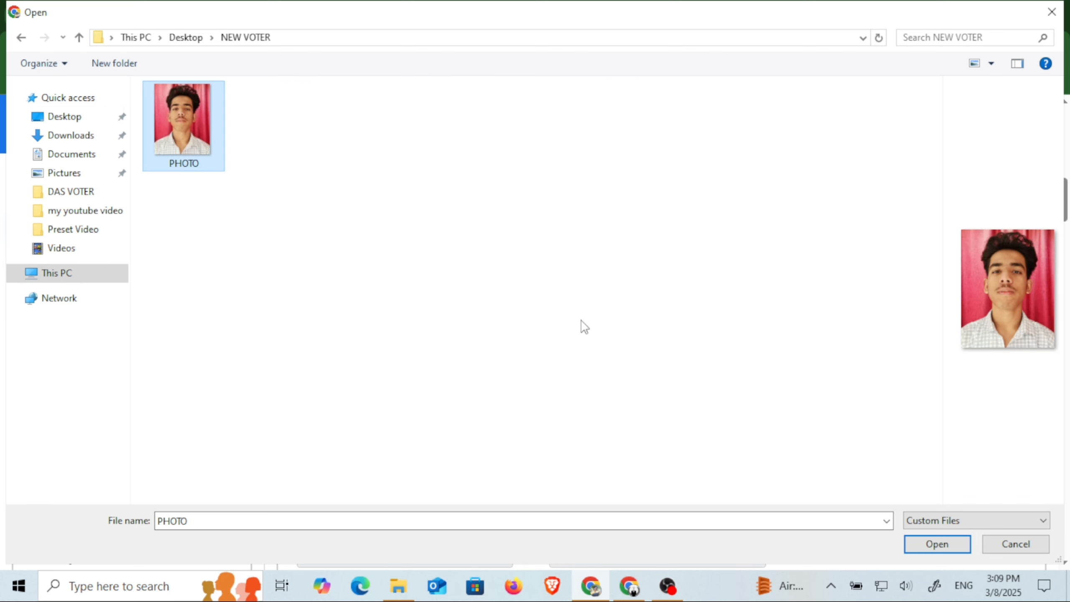
click(947, 540)
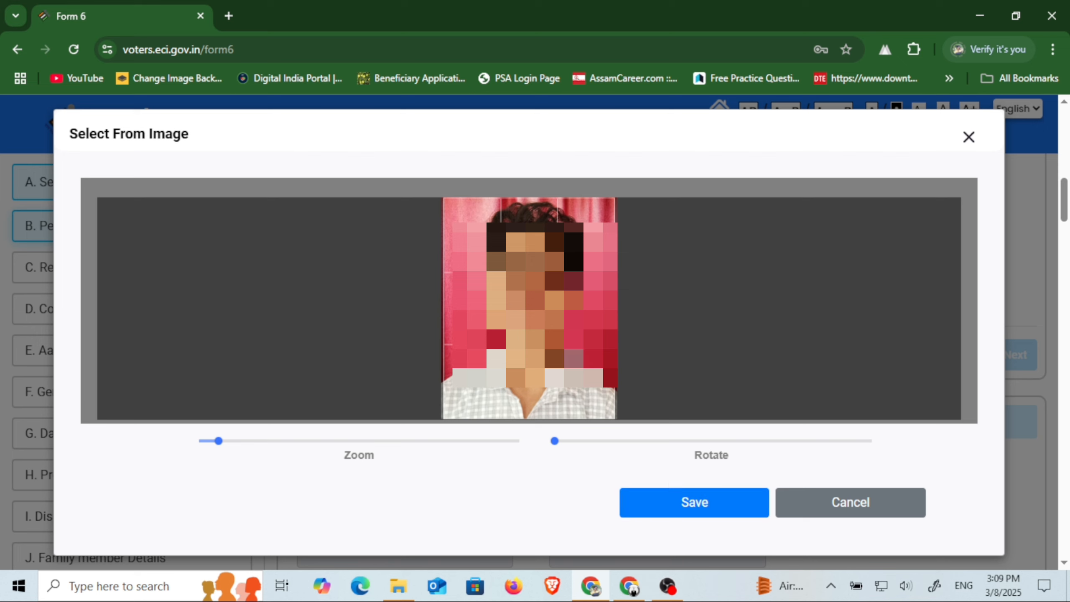
click(714, 514)
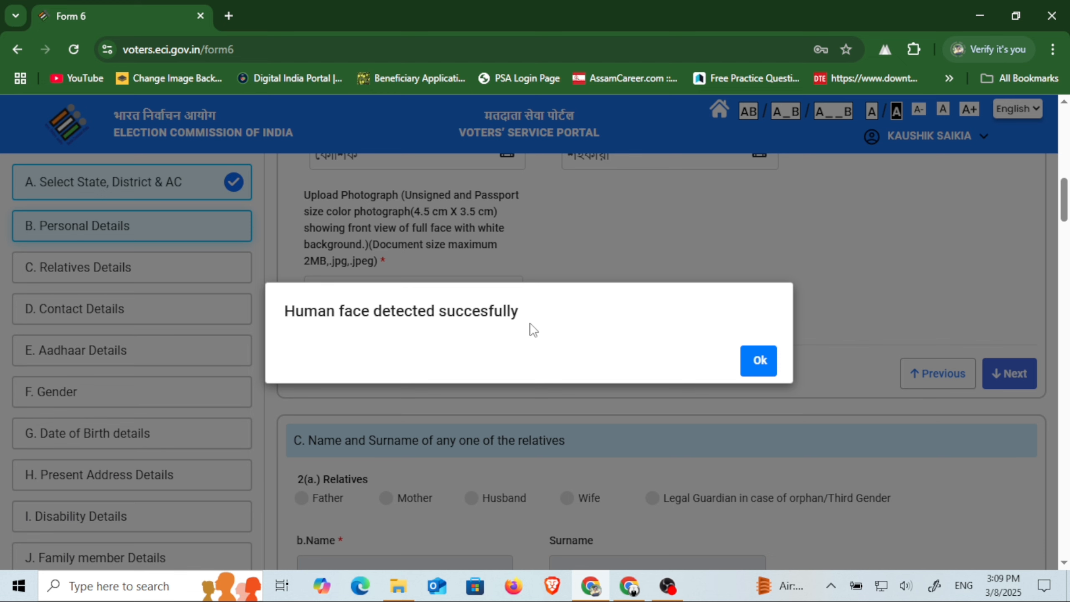
click(756, 365)
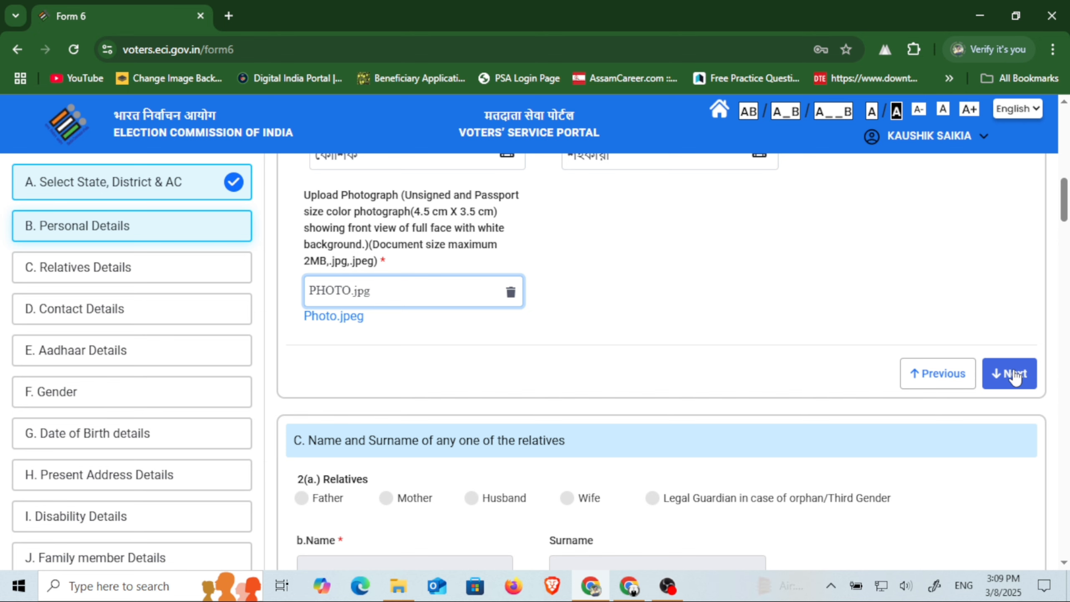
click(1015, 377)
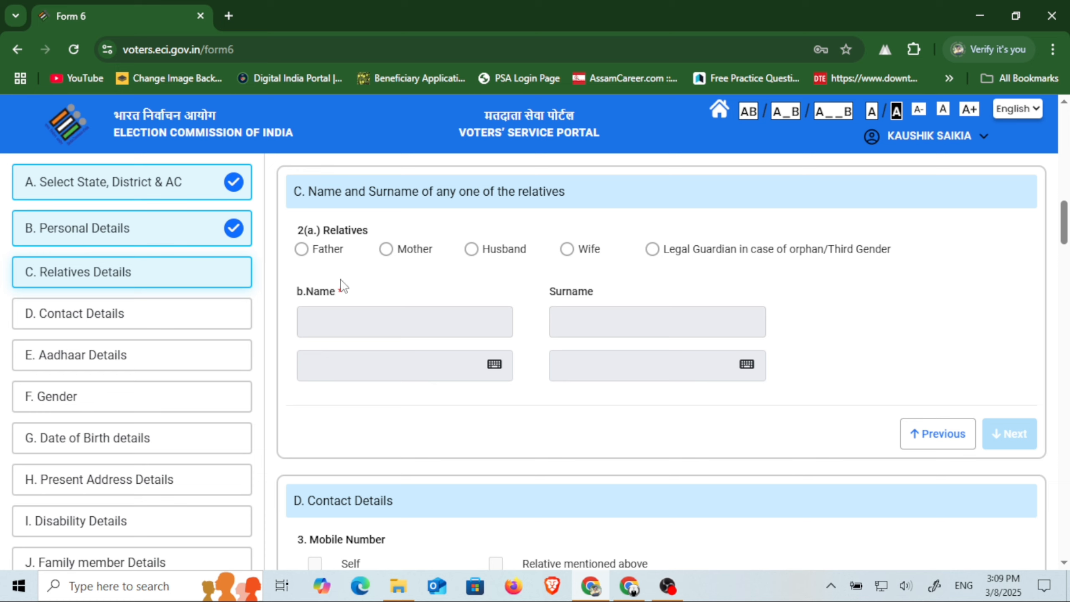
Choose Father as the relative and visit his name, surname and Assamese fields
click(303, 249)
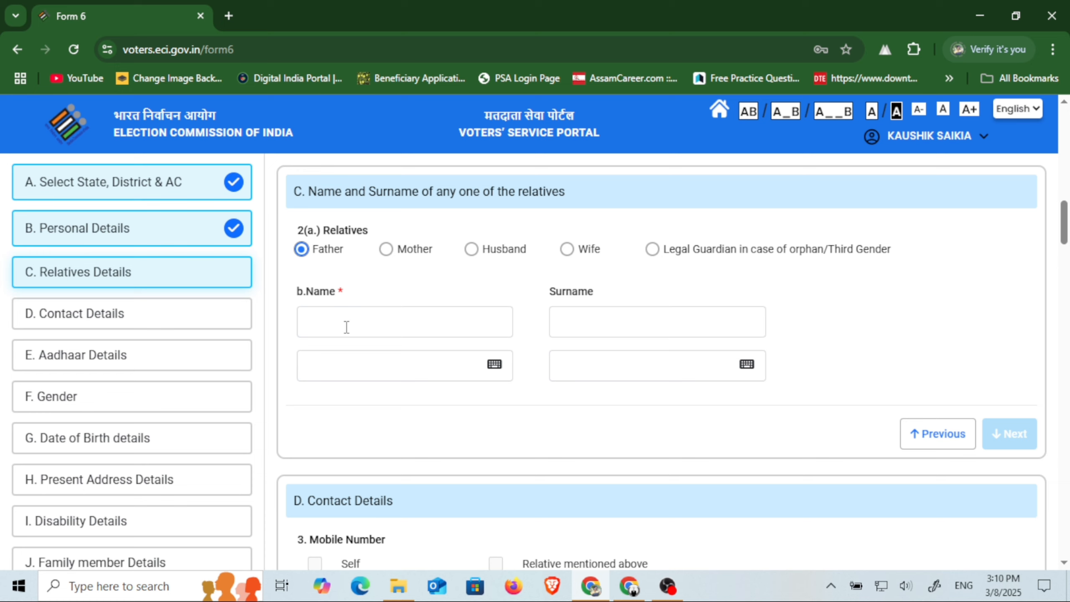
click(346, 327)
click(626, 331)
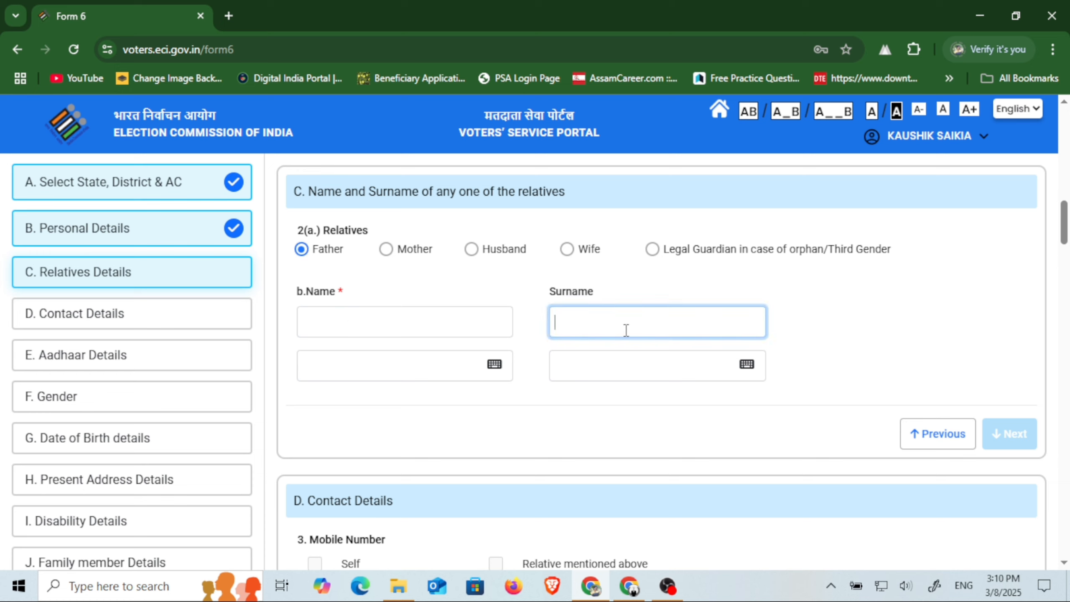
click(327, 366)
click(619, 366)
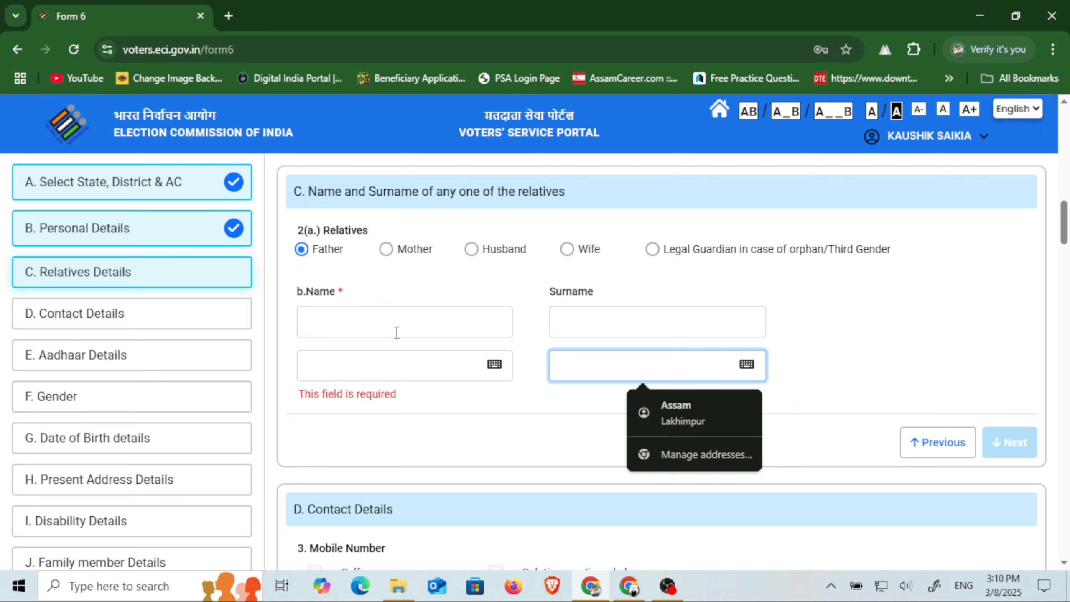
click(394, 318)
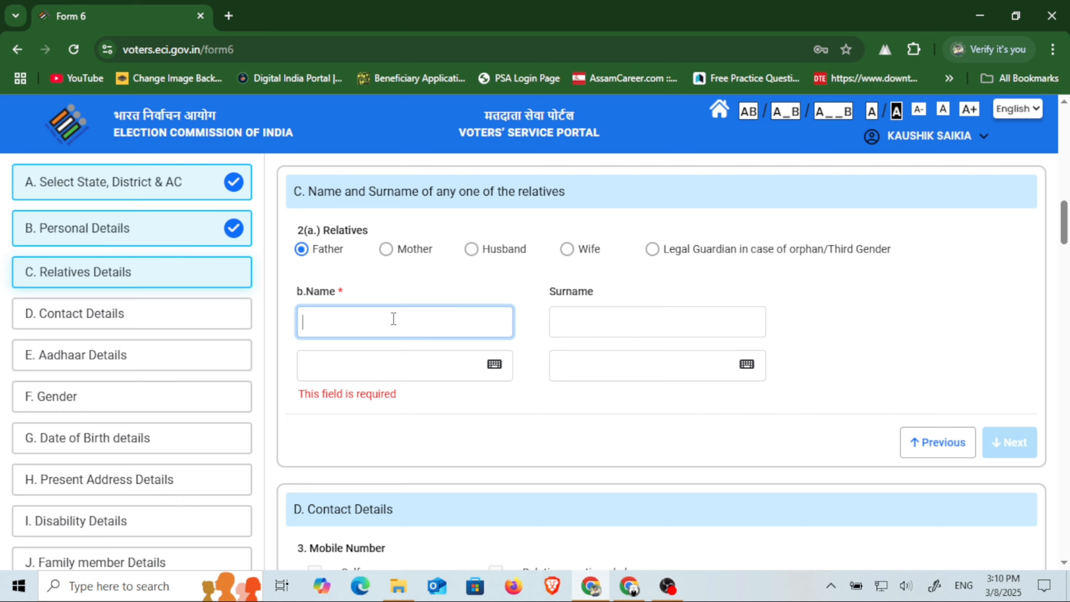
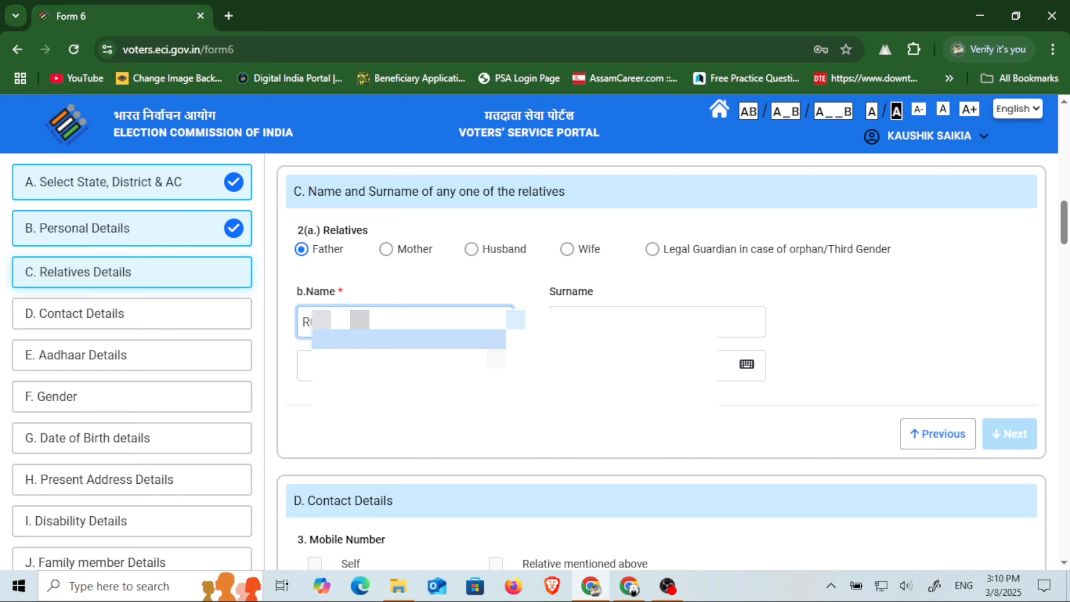
Enter the father's name and surname, tabbing into the Assamese surname field
key(Tab)
key(Tab)
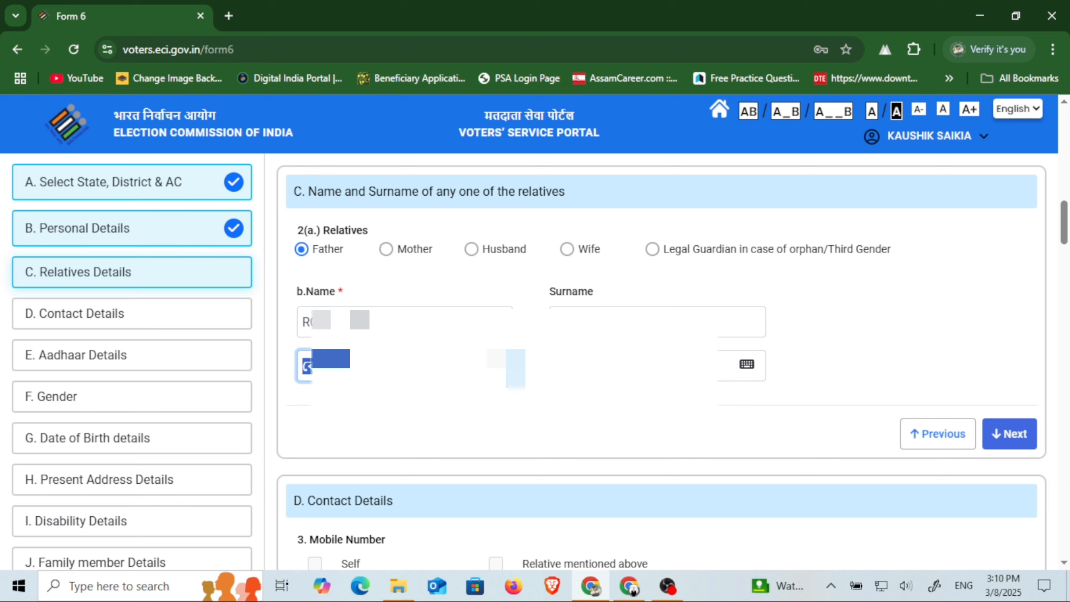
key(shift+Tab)
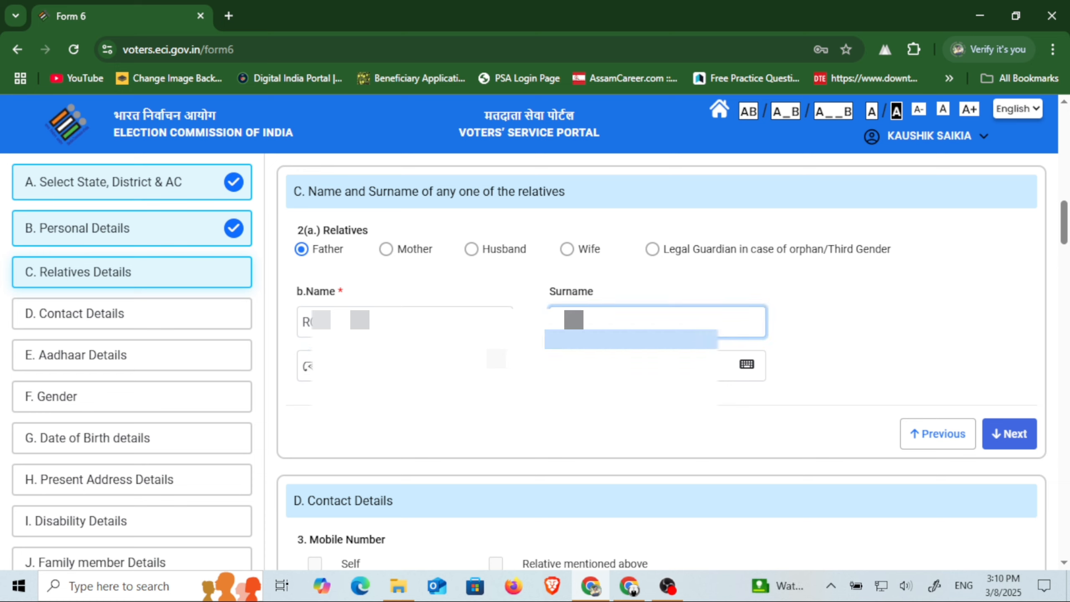
key(Tab)
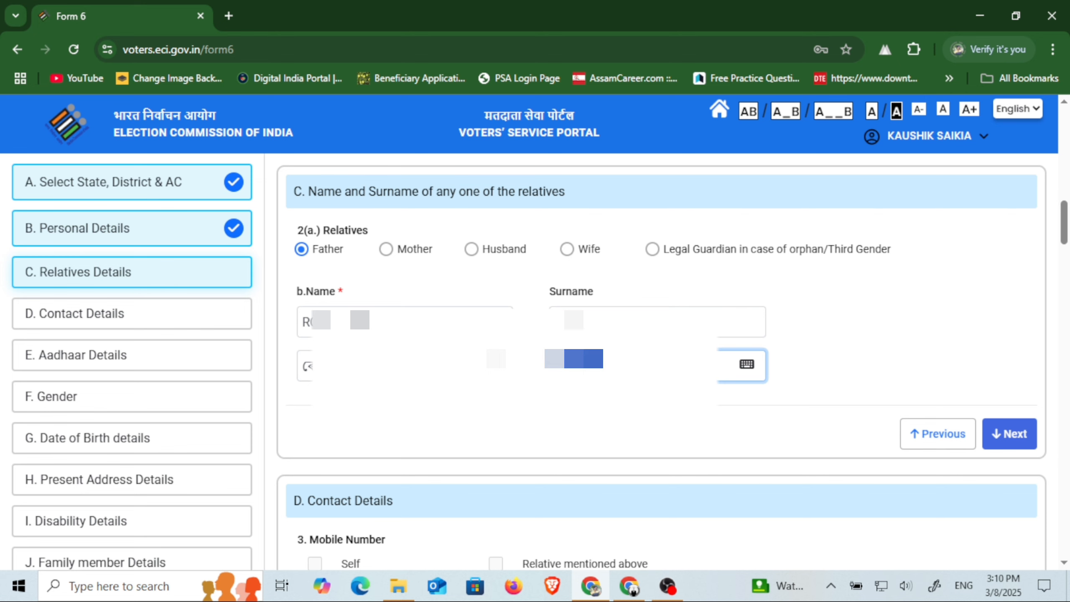
click(668, 597)
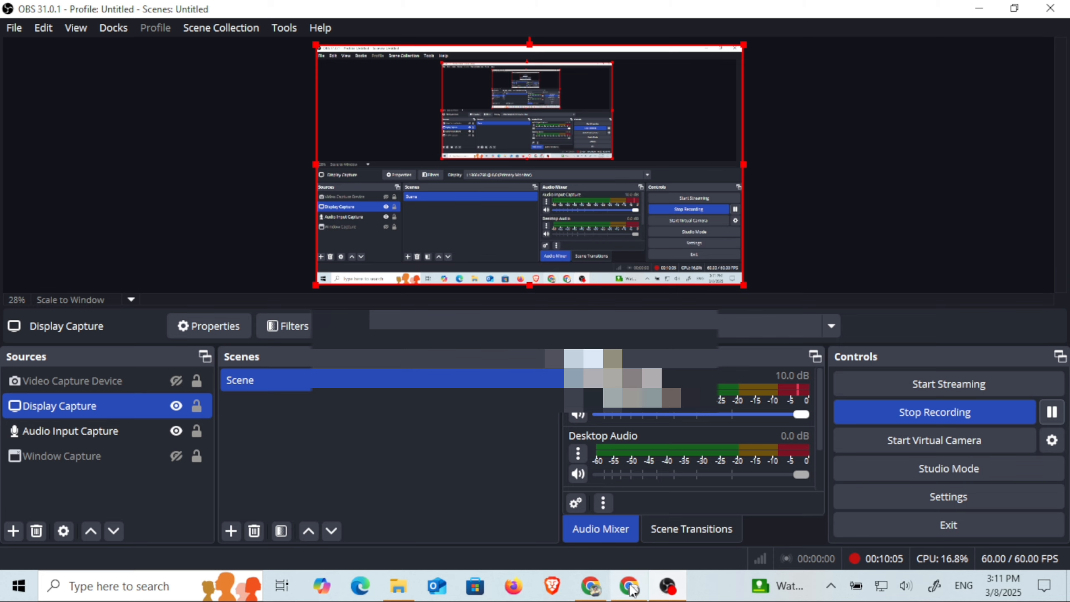
Bring the Chrome window with the Form 6 page back to the front
click(595, 593)
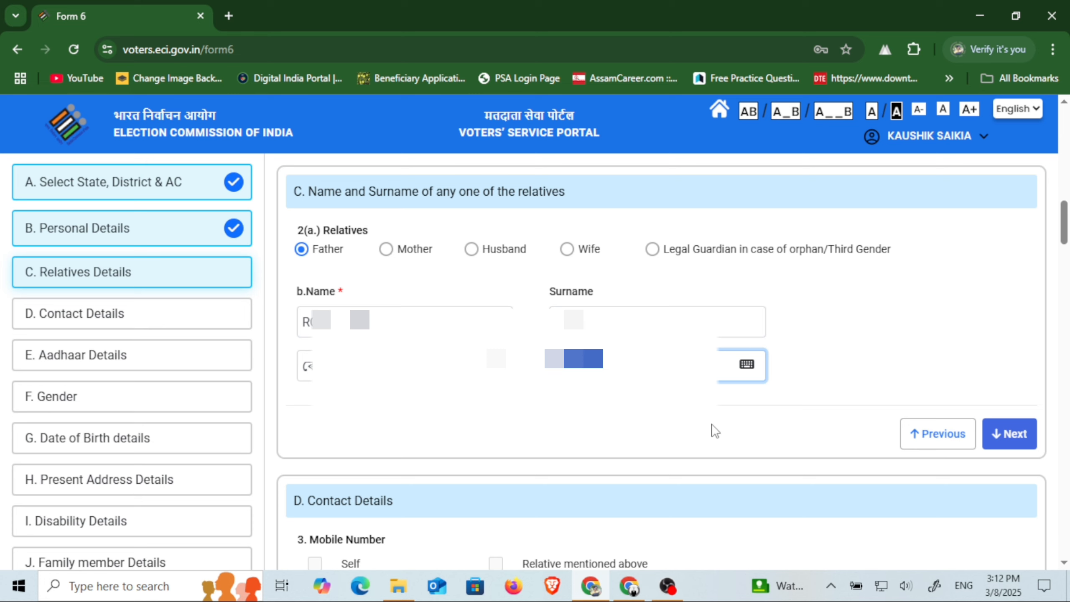
Confirm the Relatives Details section and advance Form 6 to Contact Details
click(827, 365)
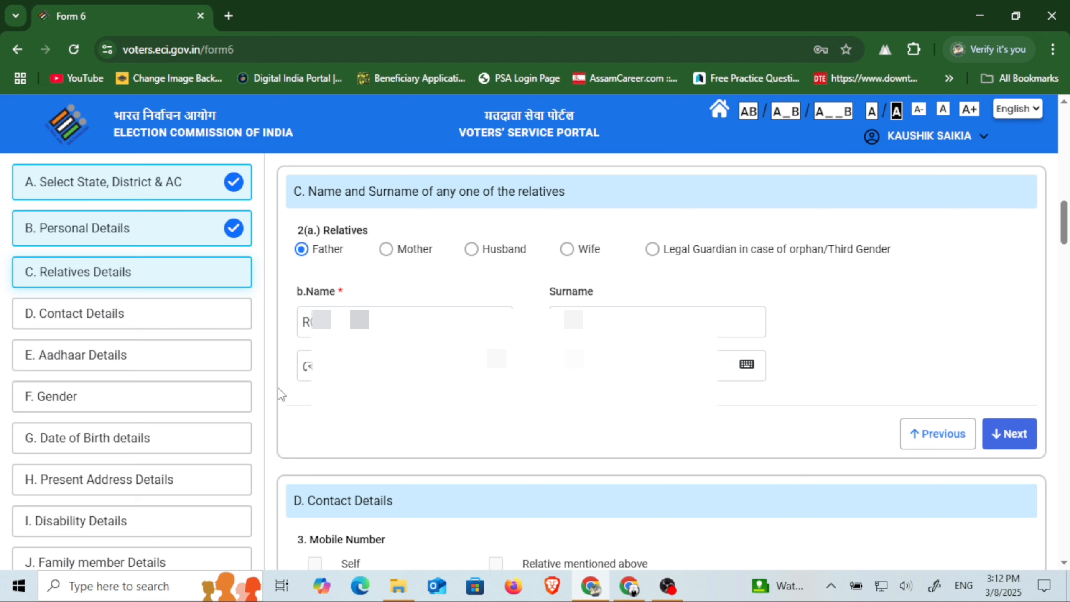
click(1012, 434)
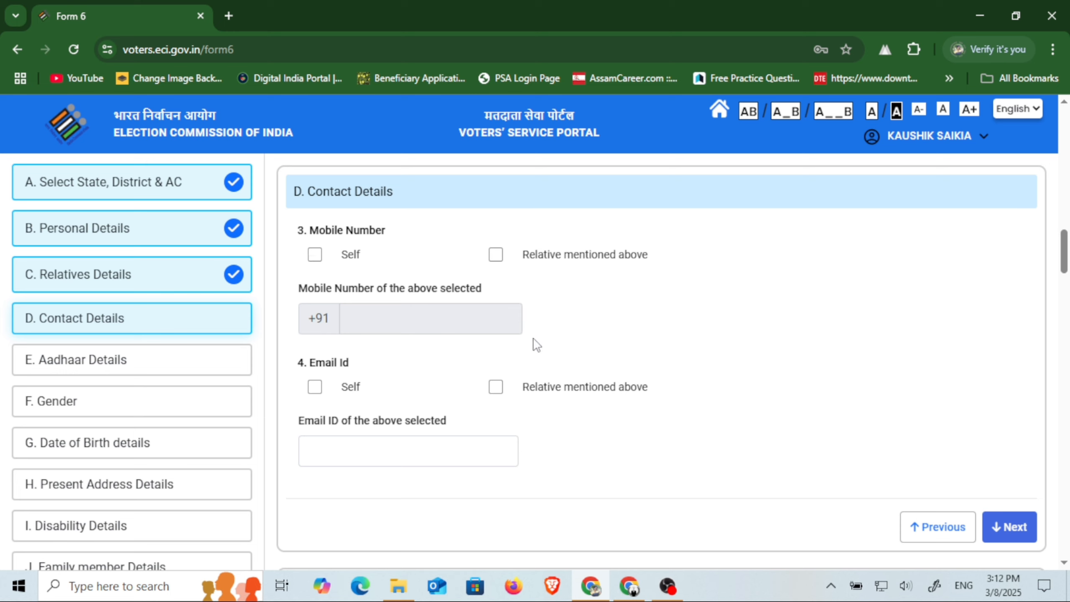
Mark the contact number as the applicant's own, enter the mobile number, and proceed to Aadhaar Details
click(316, 255)
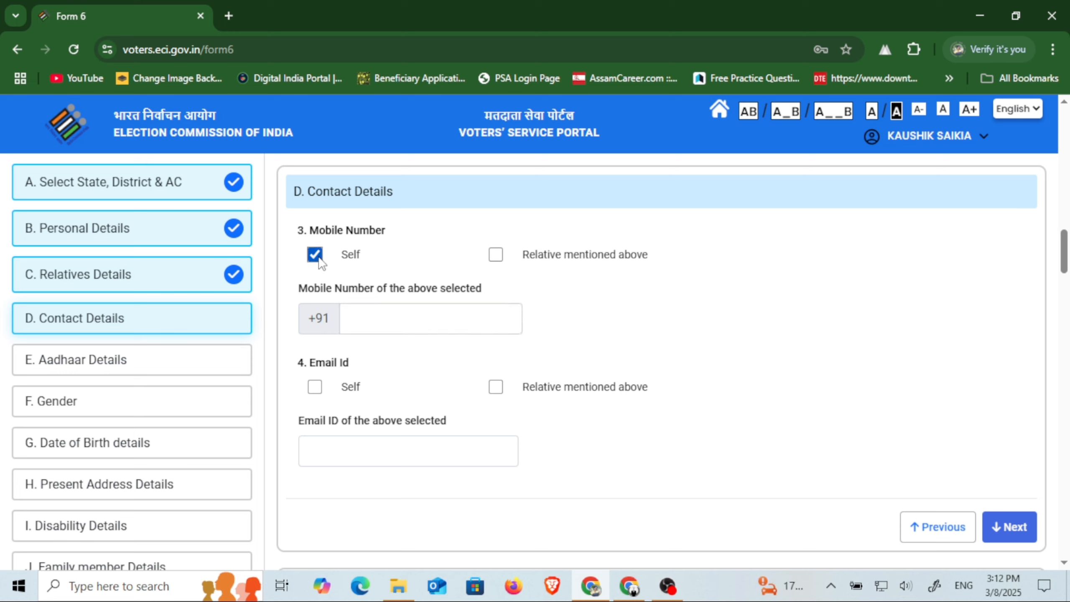
click(391, 327)
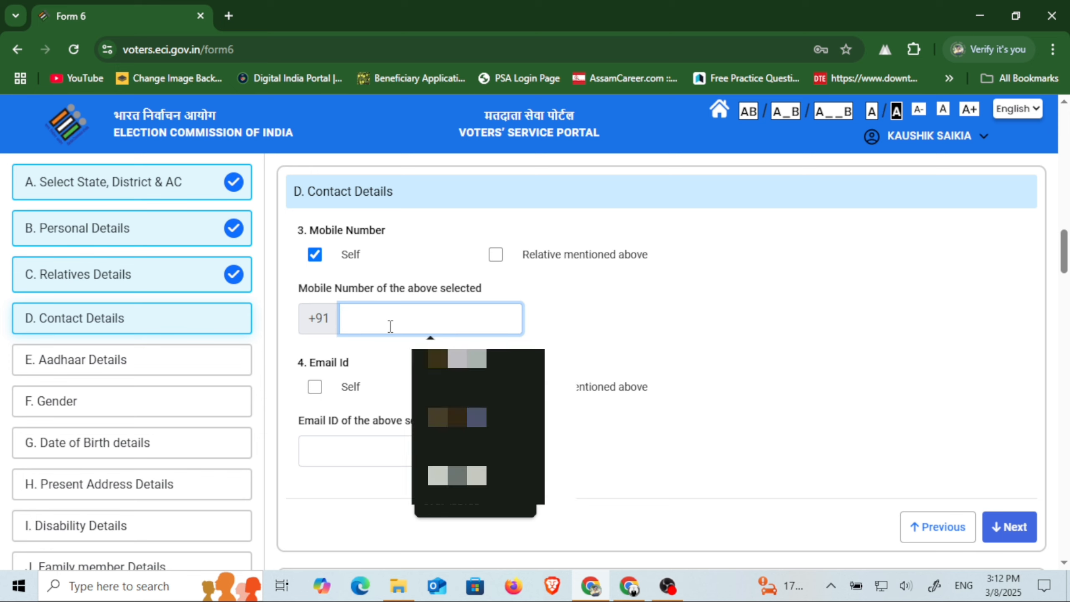
text(763)
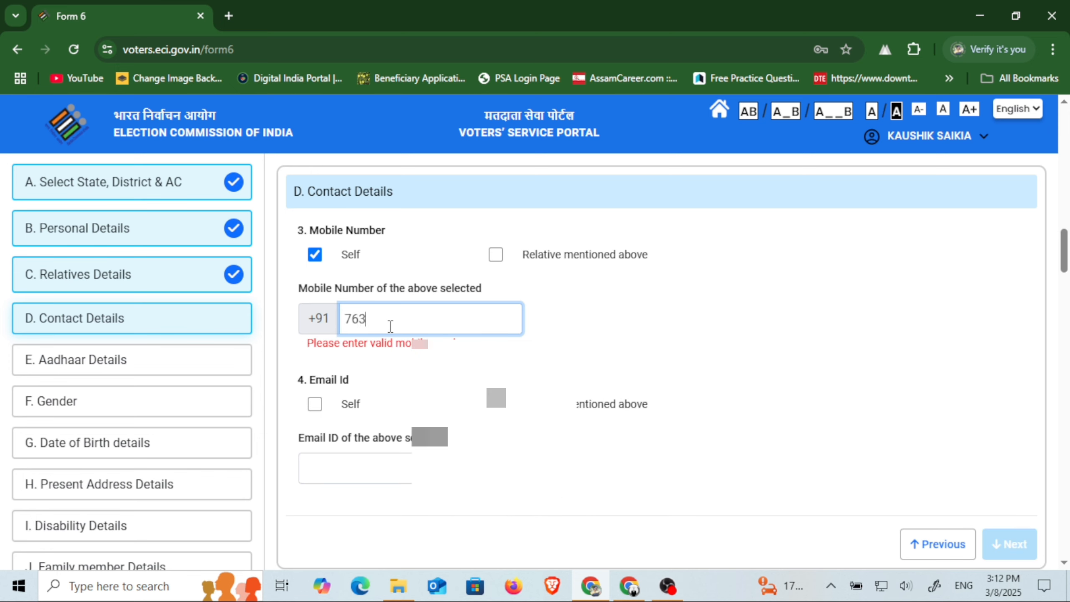
text(88)
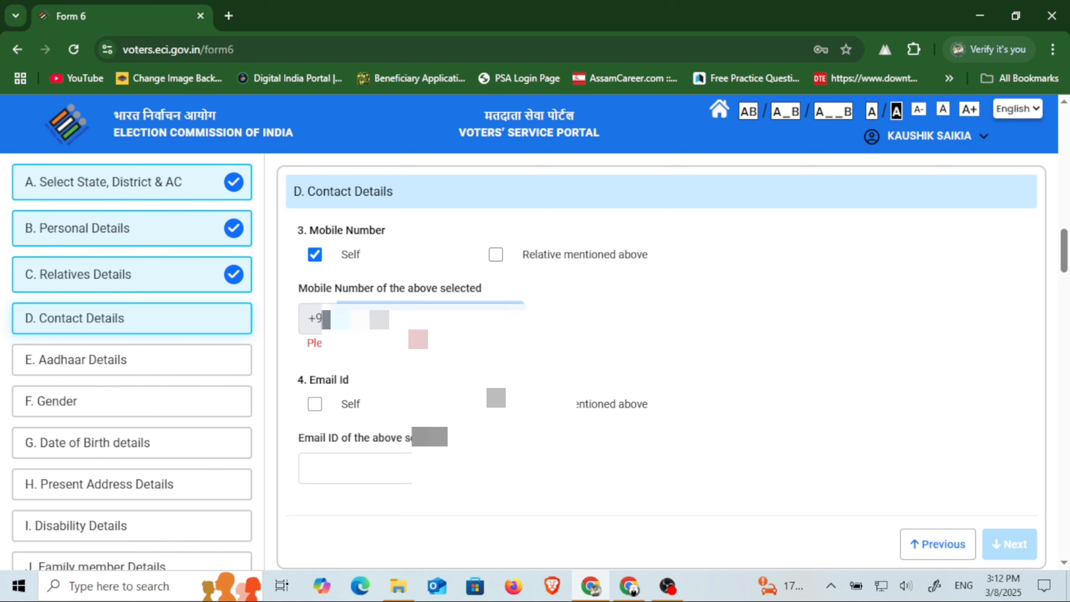
text(••)
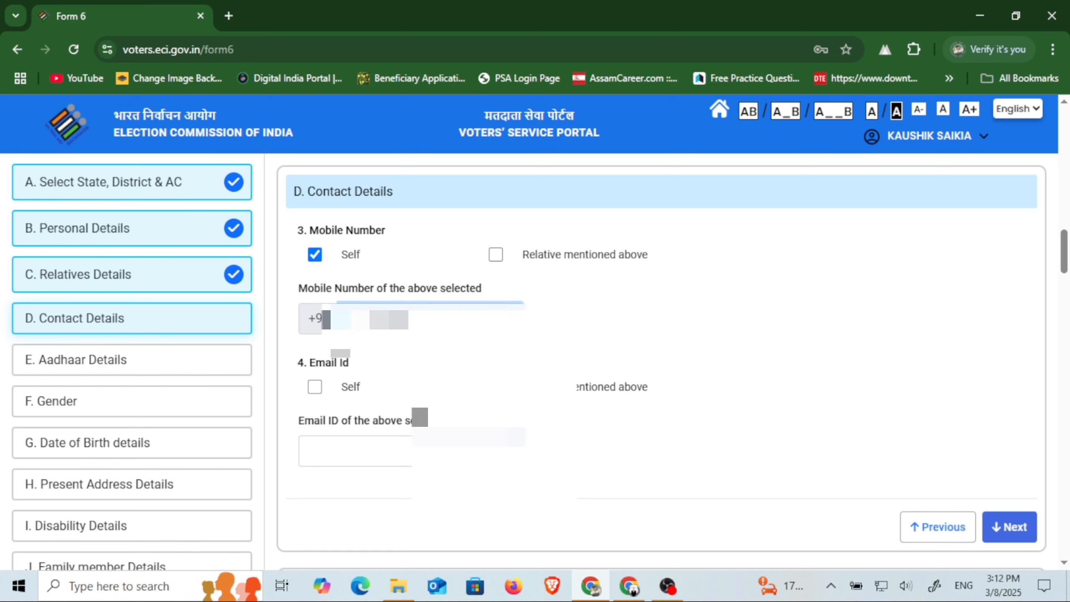
scroll(460, 412, down, 1)
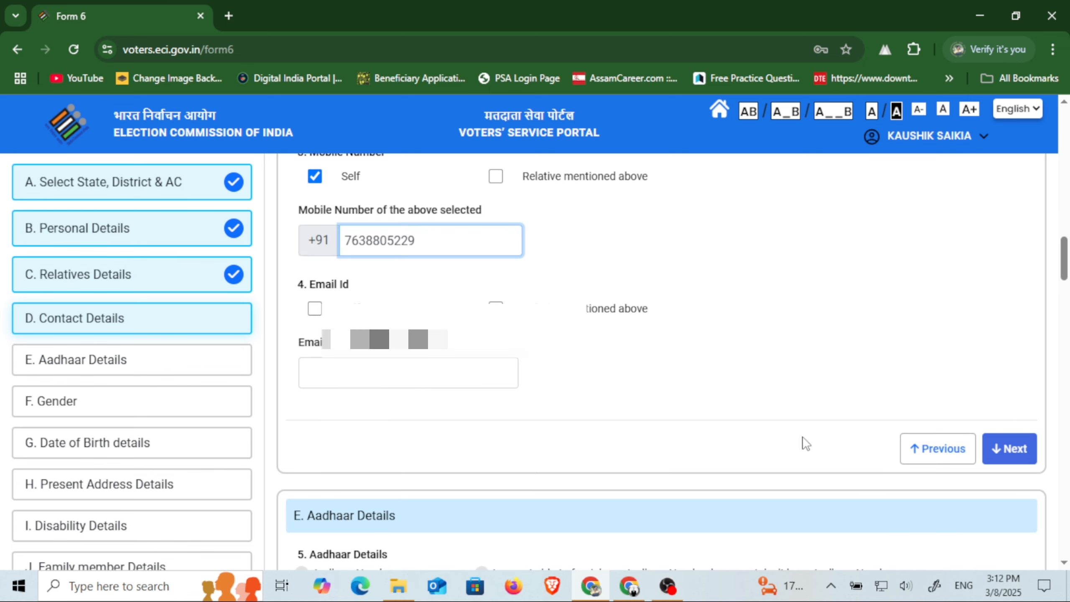
scroll(696, 433, down, 4)
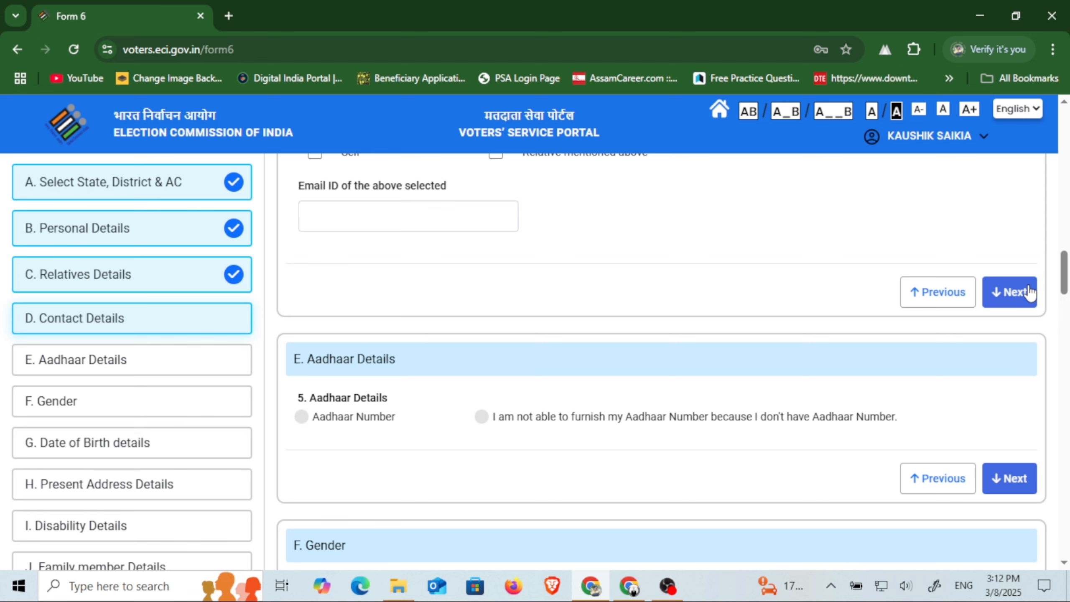
click(1022, 290)
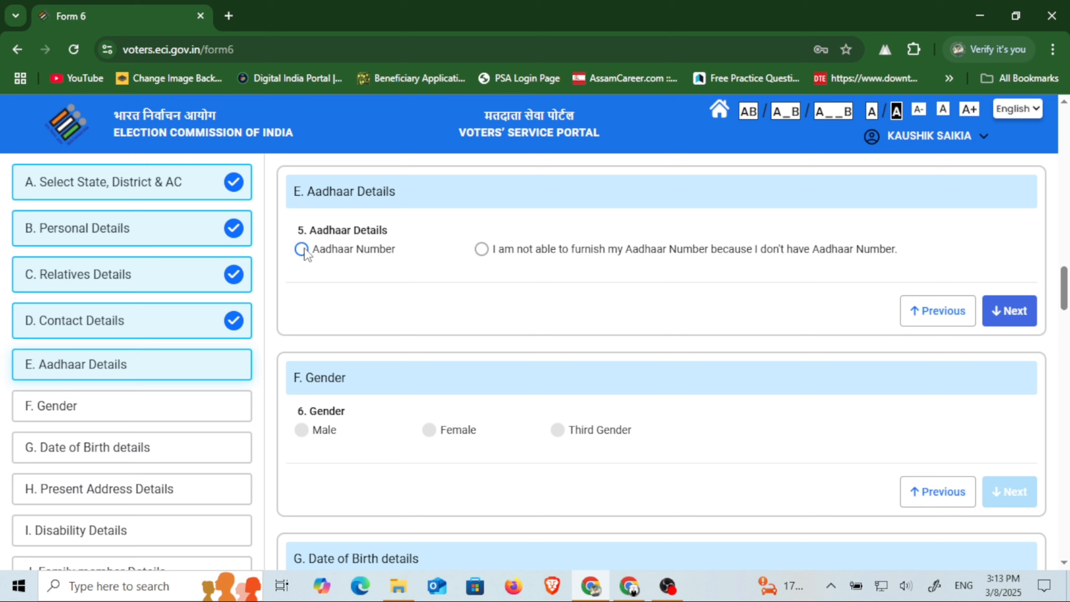
Declare an Aadhaar number is available, enter the applicant's Aadhaar number, and continue to Gender
click(482, 249)
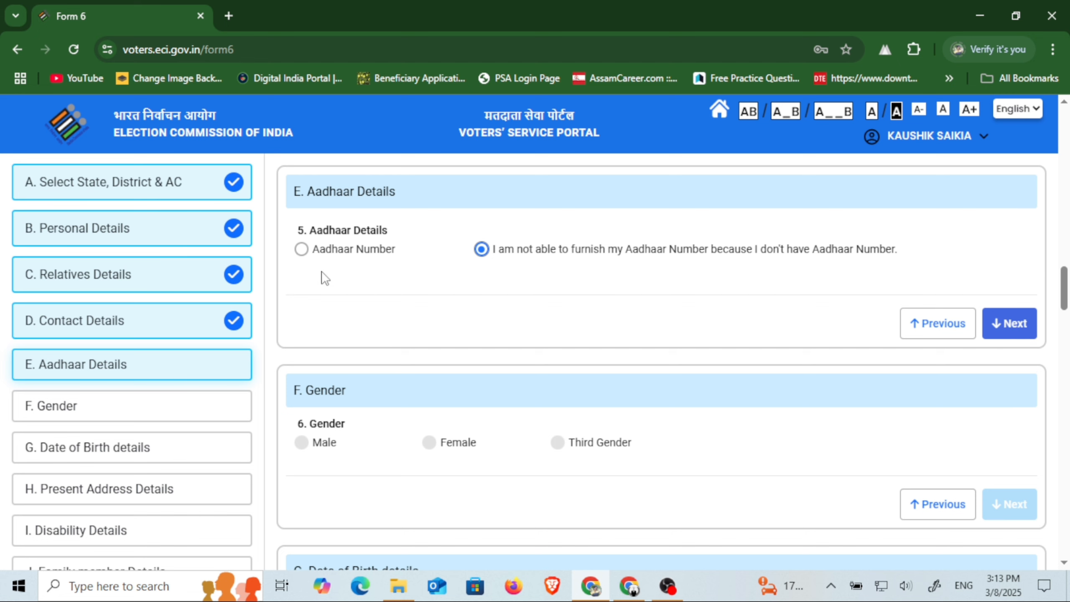
click(301, 249)
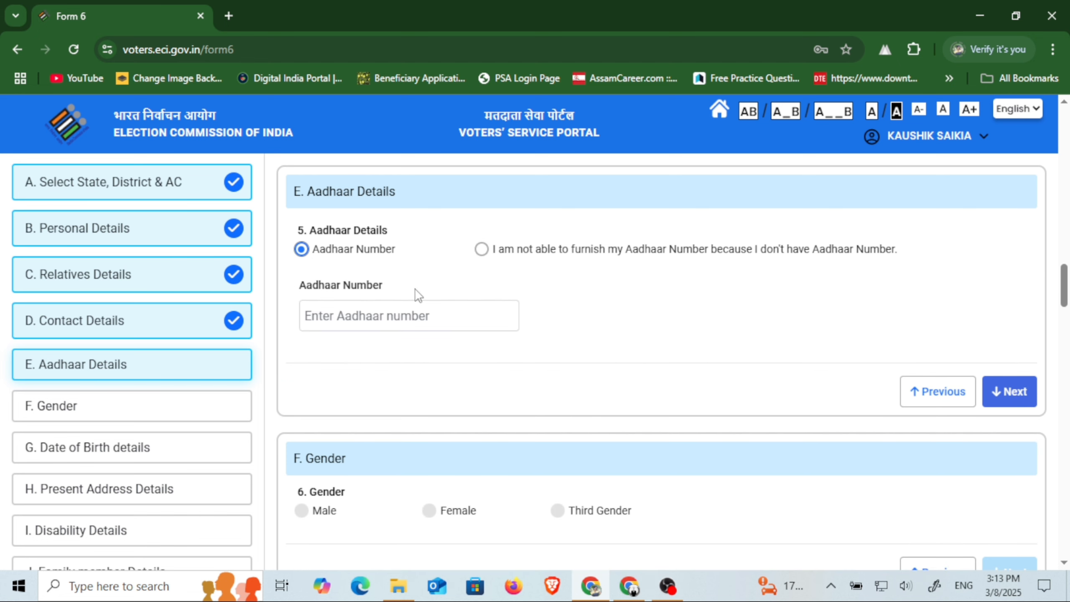
click(366, 312)
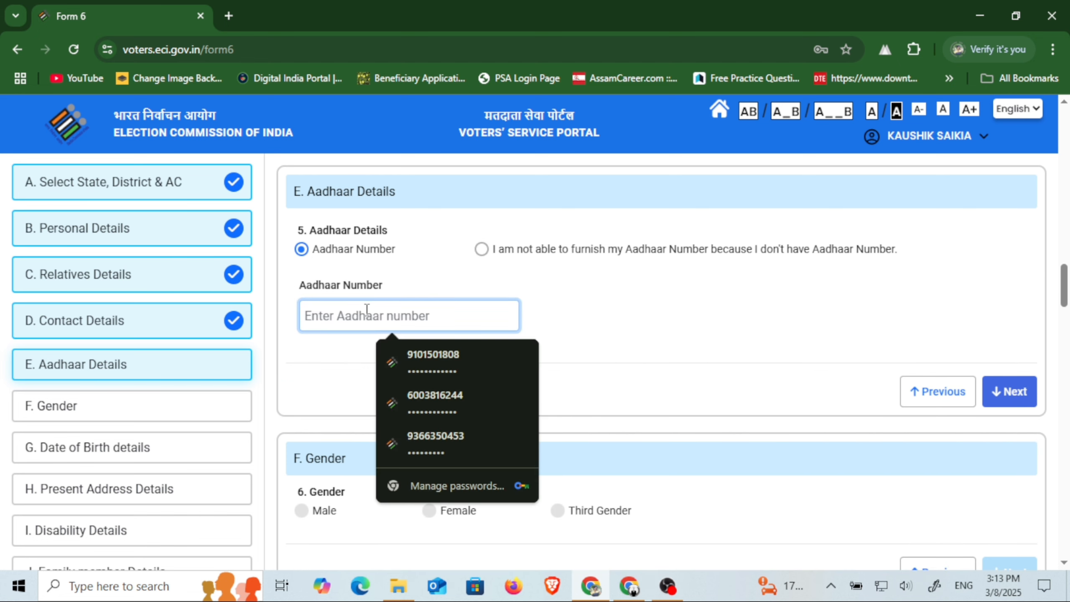
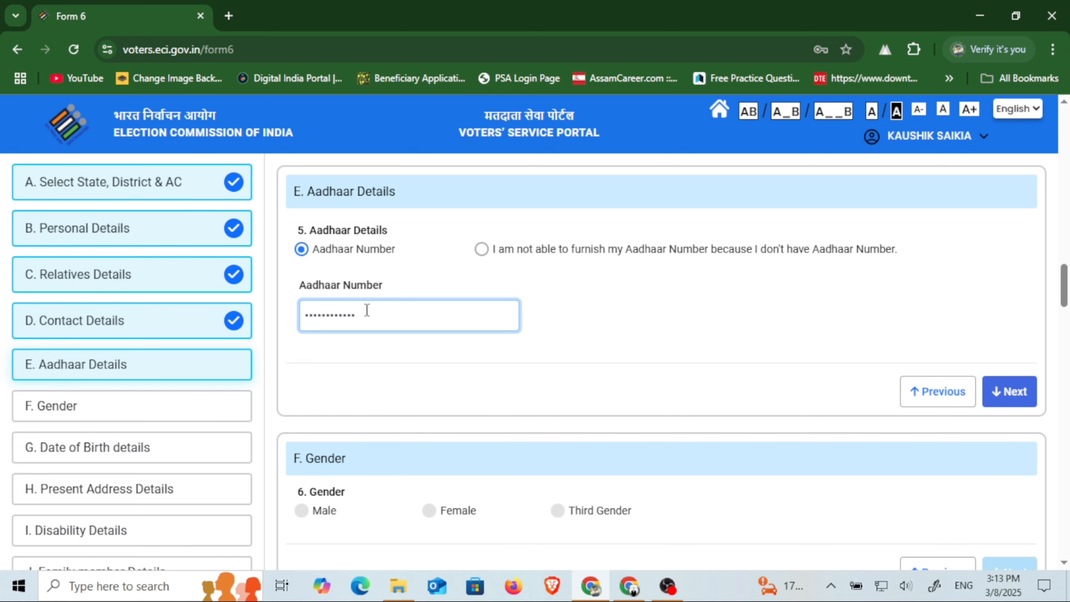
click(1016, 391)
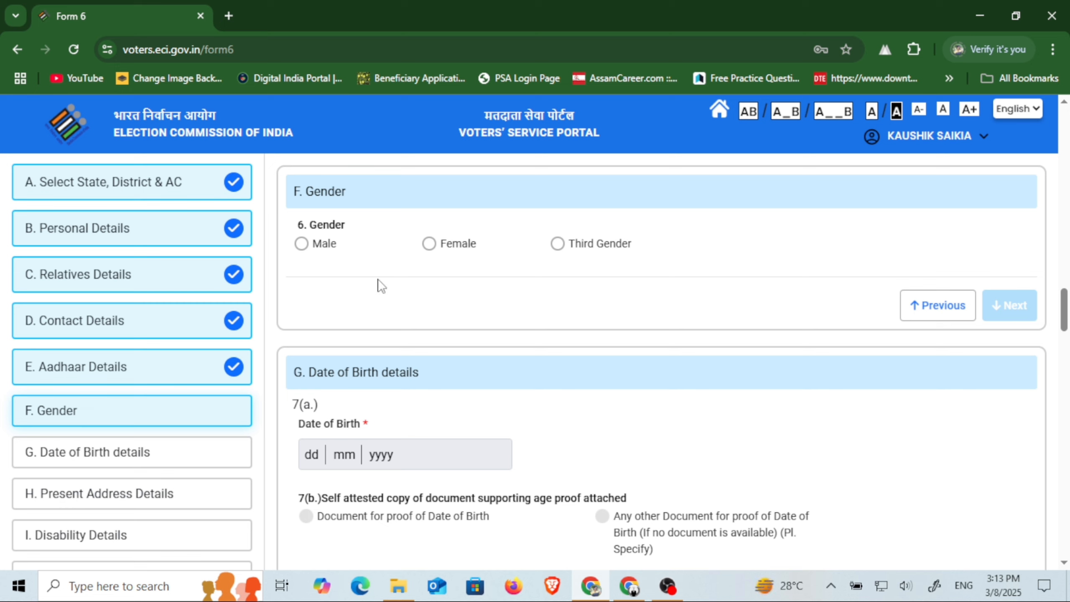
click(302, 244)
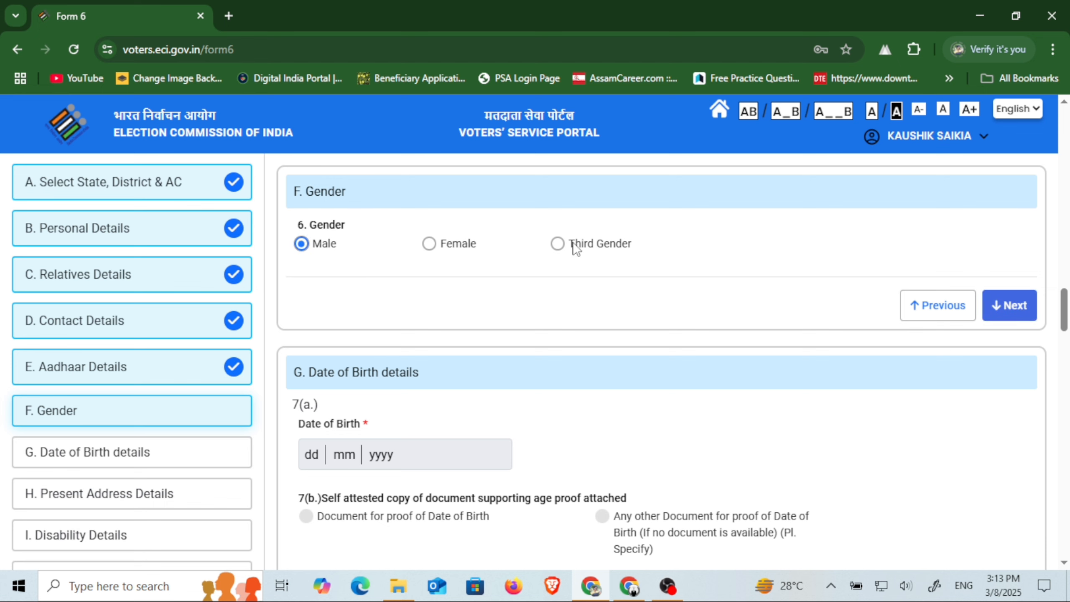
click(1011, 306)
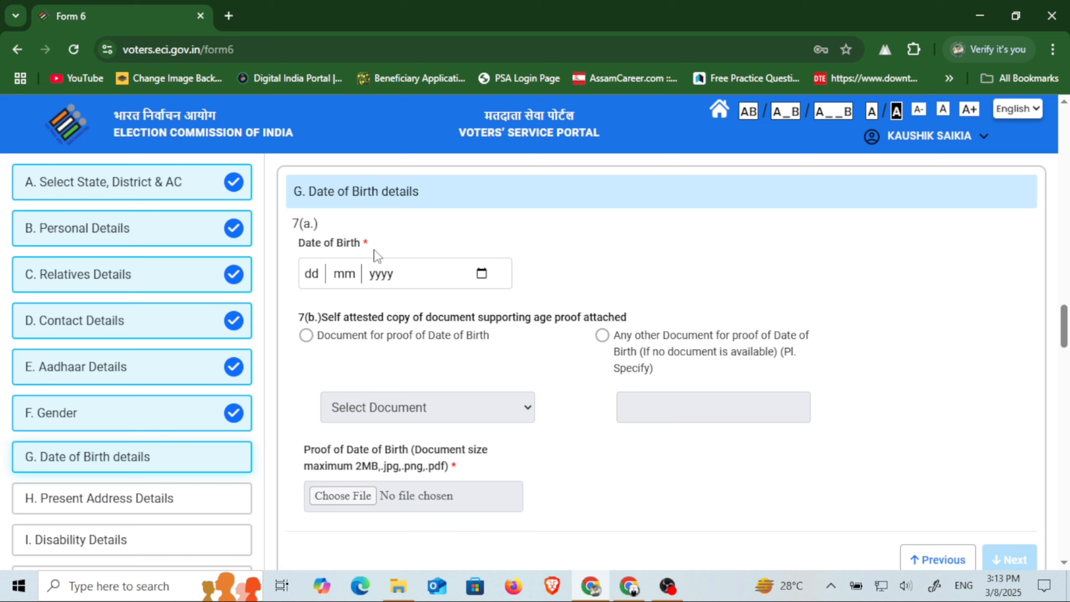
click(381, 275)
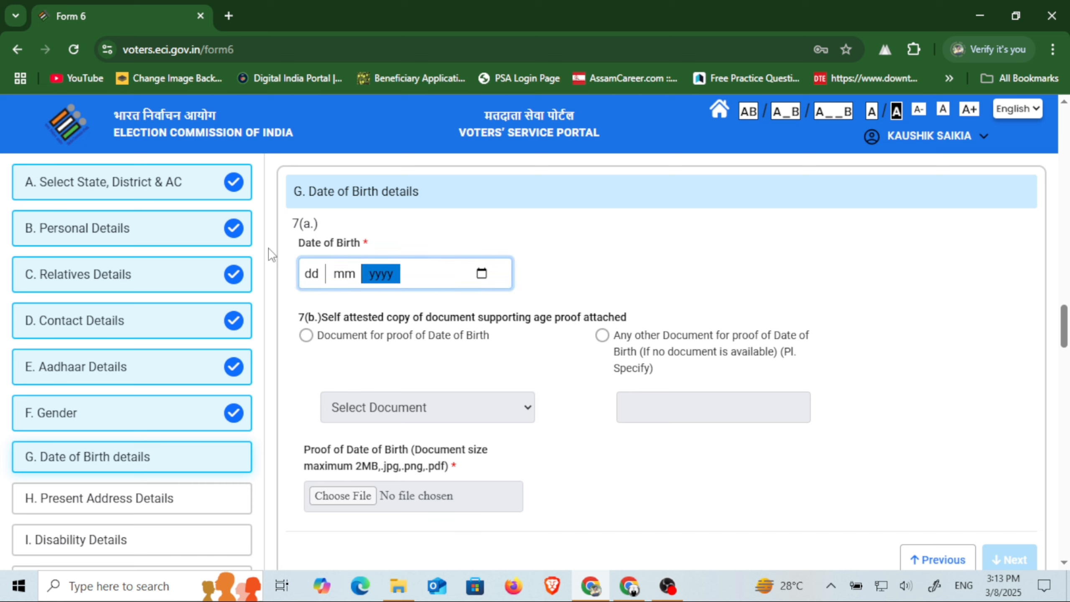
click(314, 275)
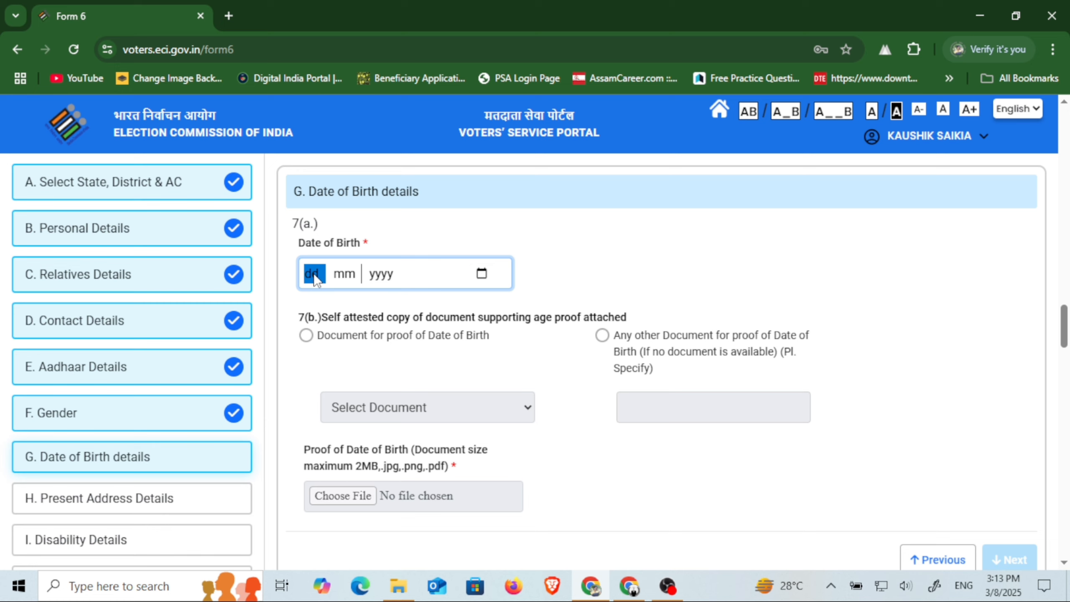
text(23)
key(Tab)
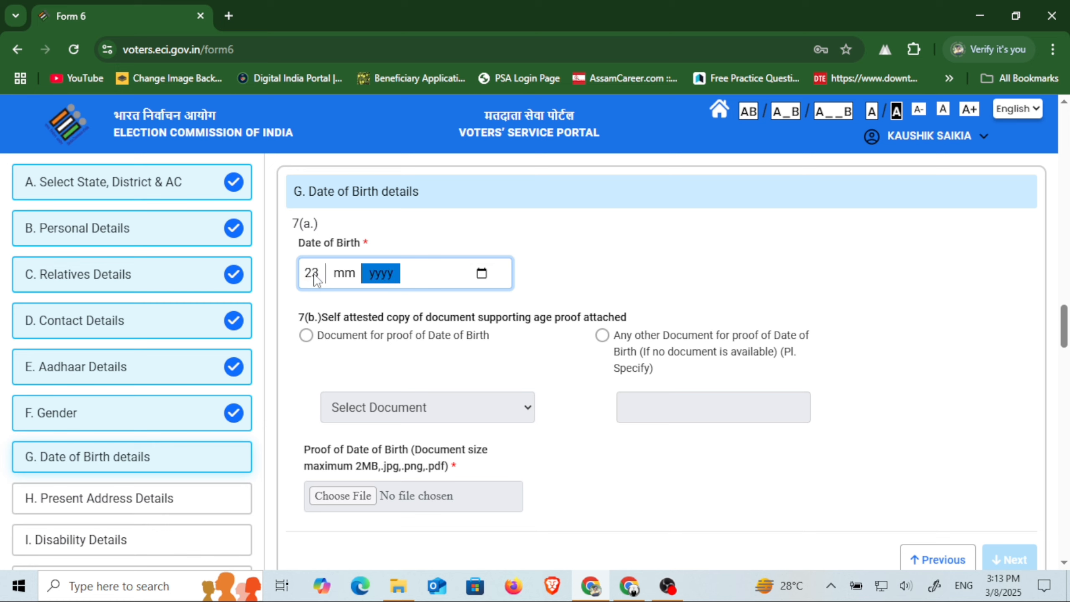
click(349, 280)
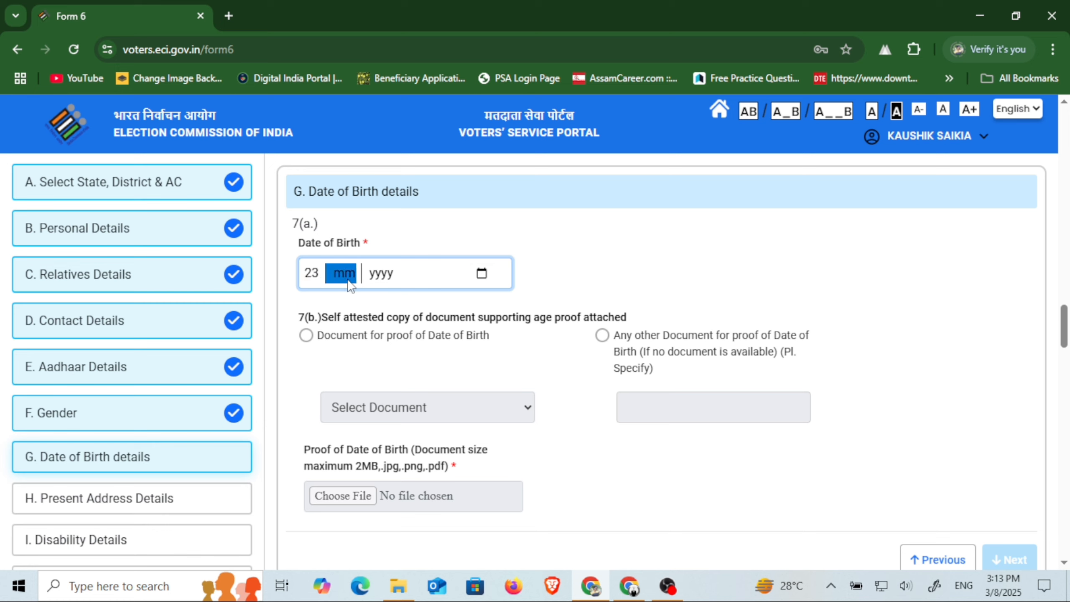
text(10)
key(shift+Tab)
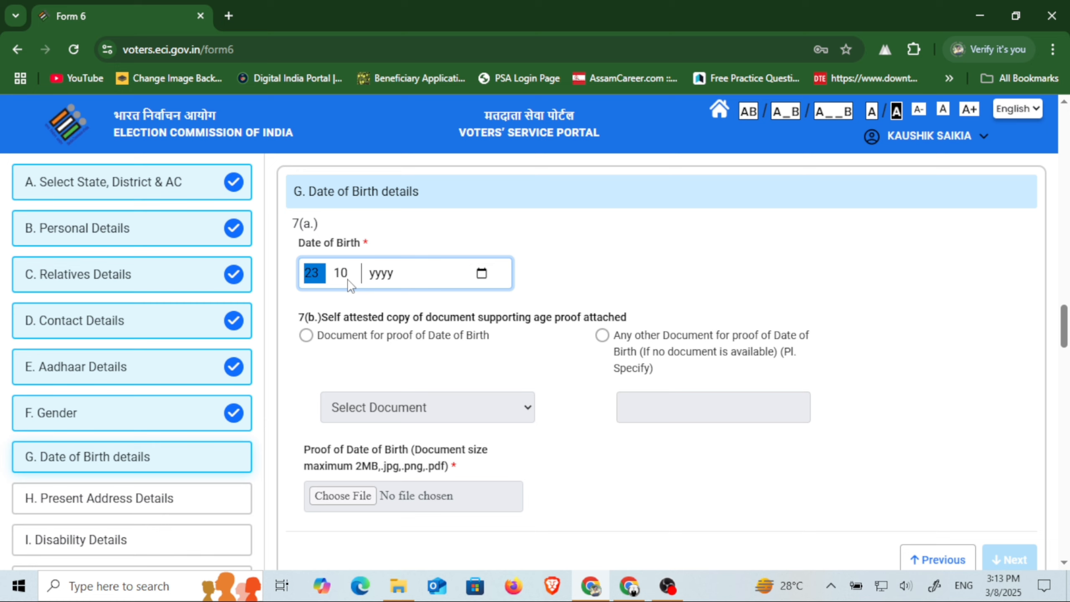
click(379, 273)
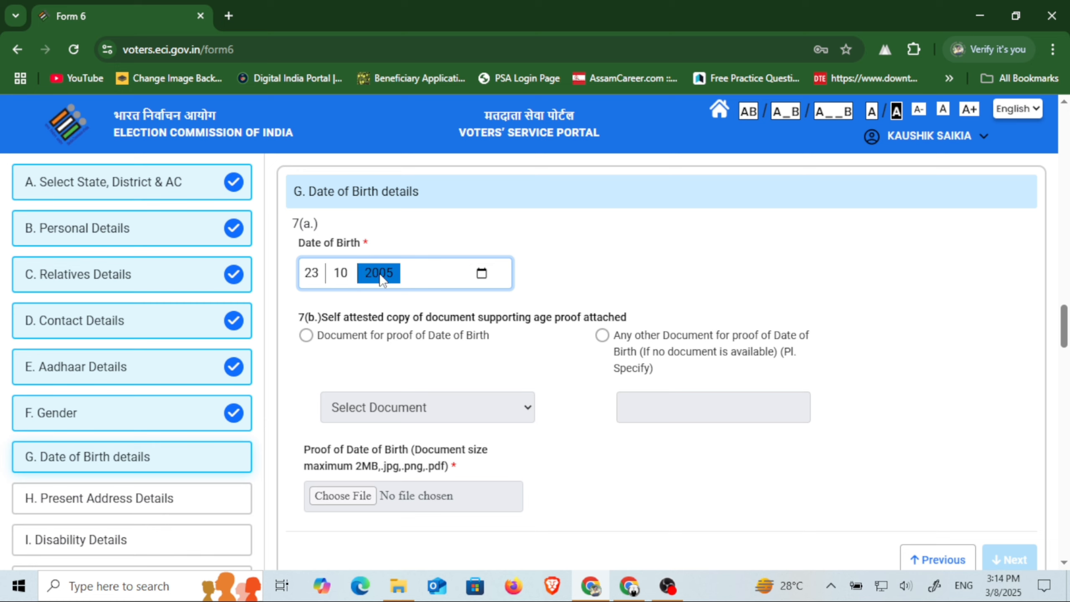
click(480, 382)
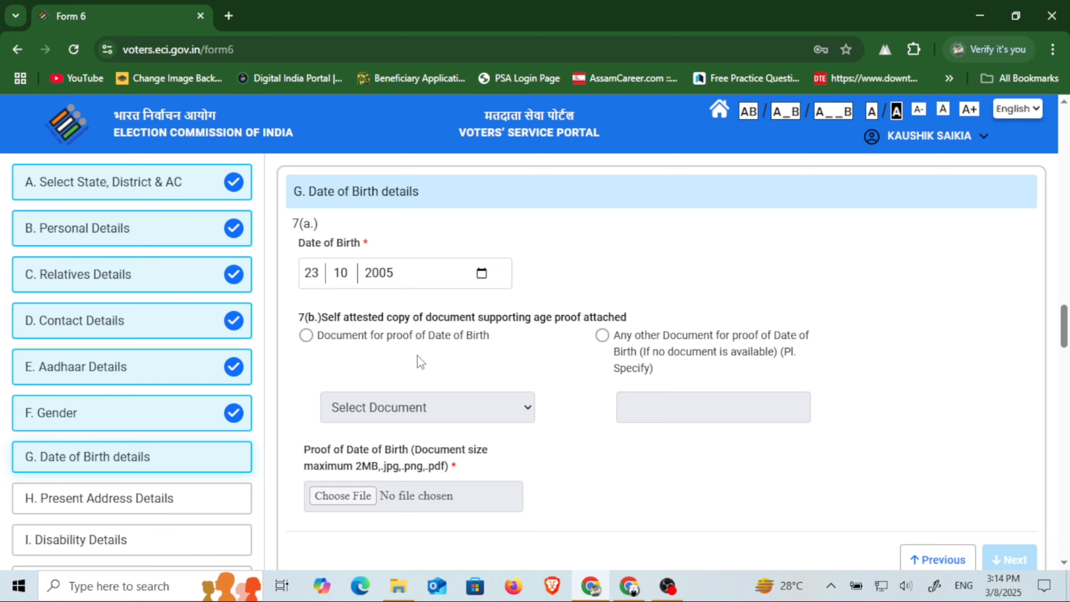
Review the listed date-of-birth proof documents and the 'other document' option
click(307, 336)
click(502, 410)
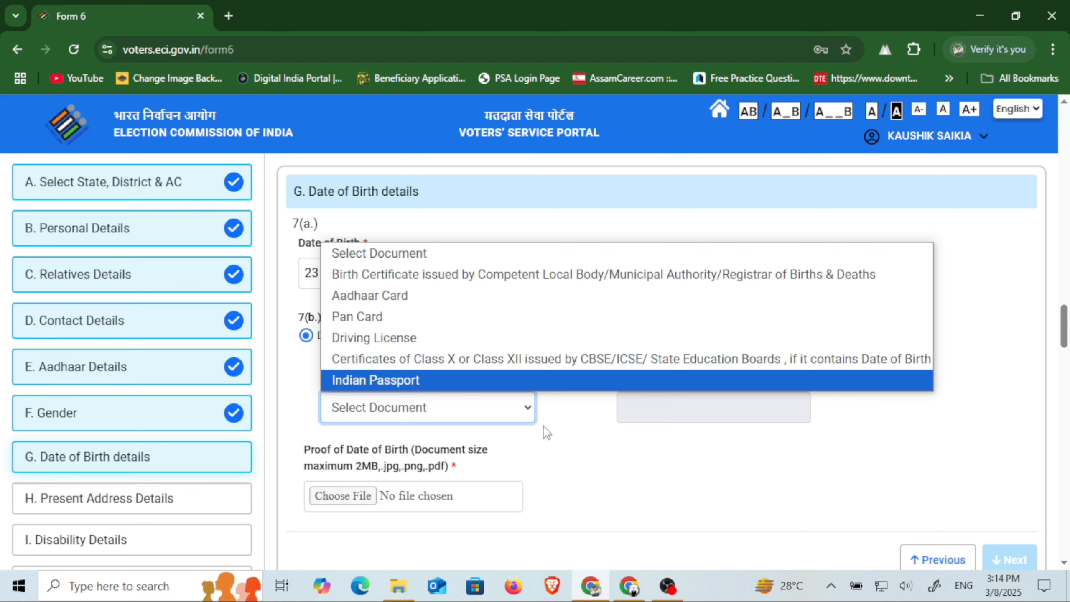
click(565, 451)
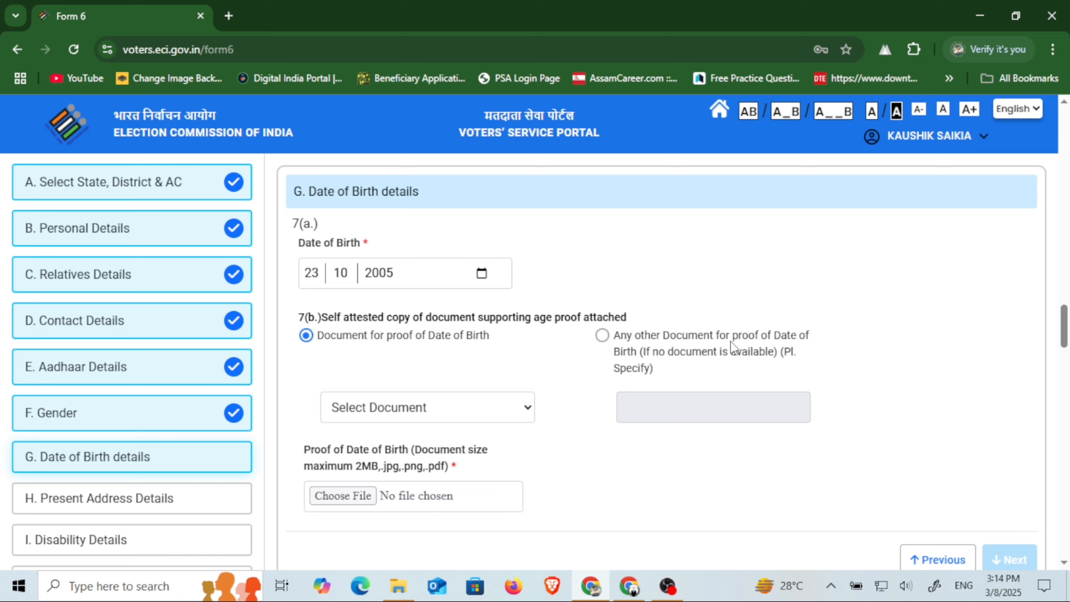
click(608, 338)
click(688, 405)
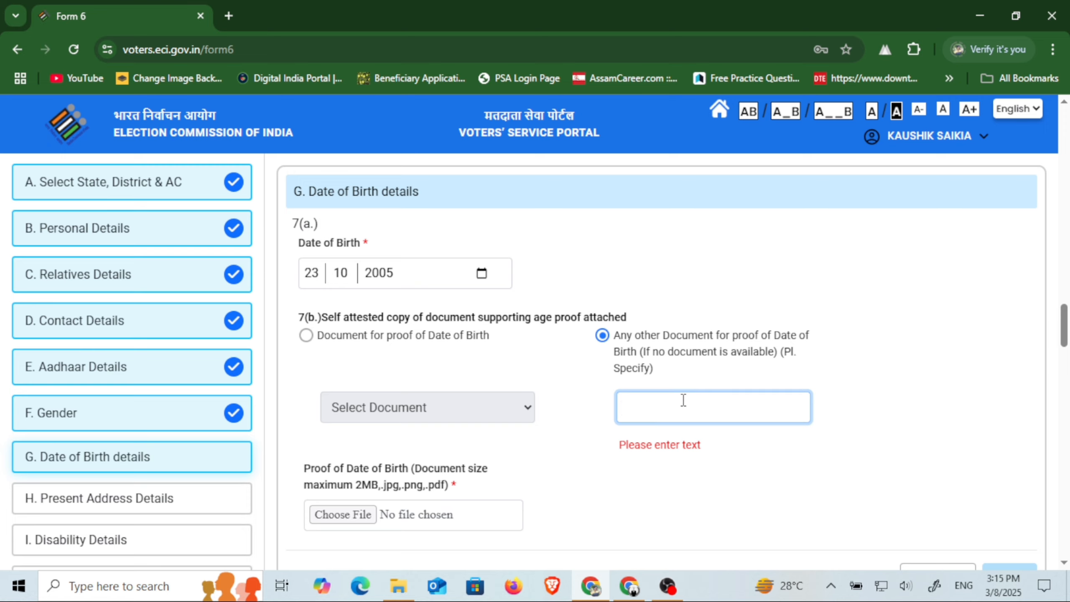
scroll(683, 398, down, 3)
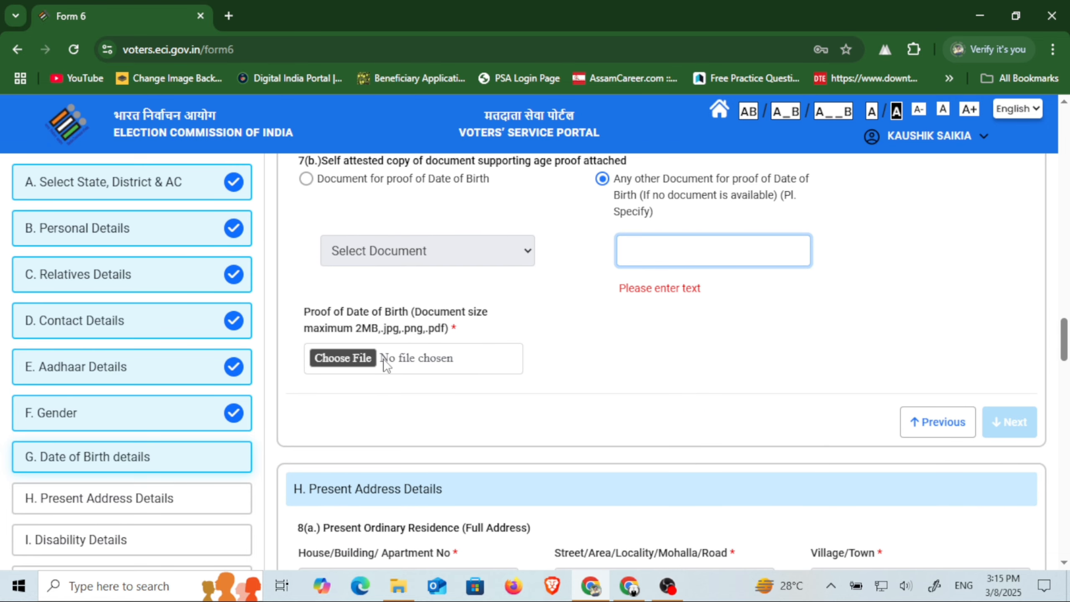
scroll(318, 359, up, 3)
Select Aadhaar Card as the listed date-of-birth proof document
click(306, 335)
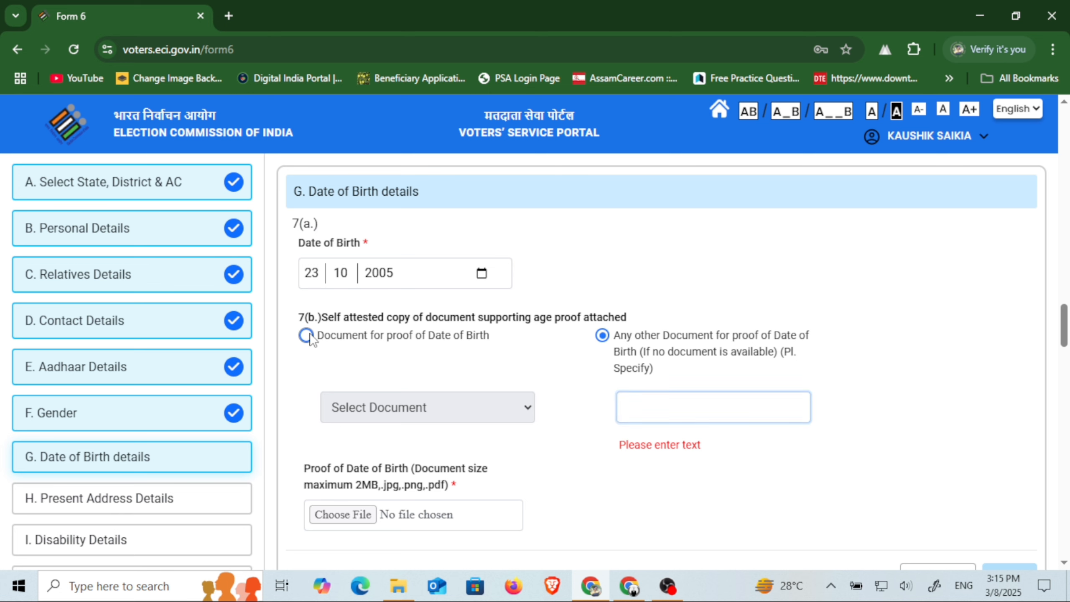
click(396, 407)
click(405, 297)
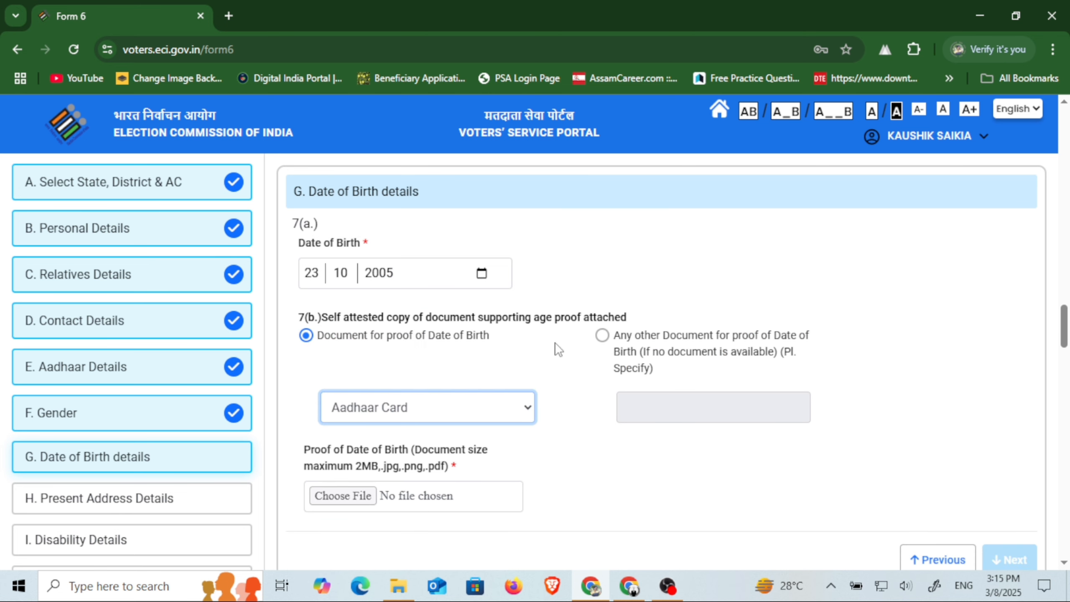
scroll(556, 346, down, 2)
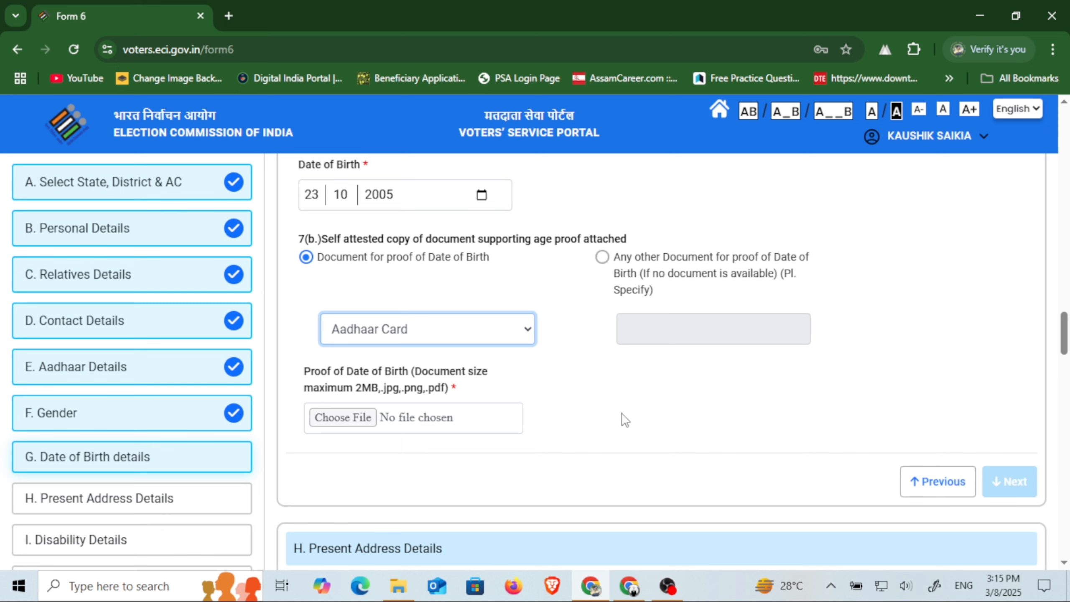
Upload the Aadhaar PDF from the Downloads folder as the date-of-birth proof
click(349, 417)
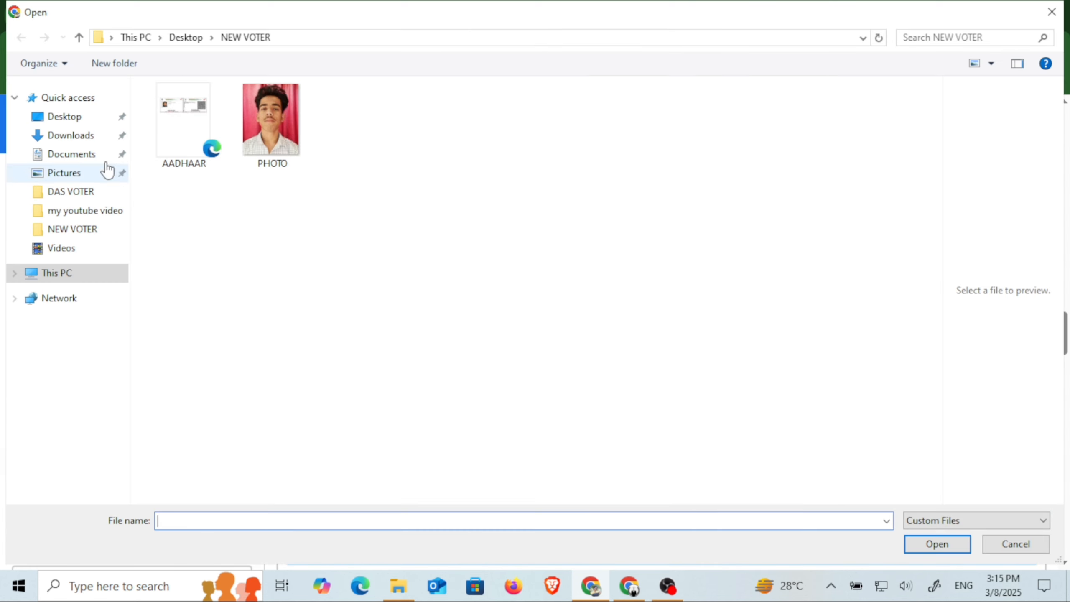
click(75, 136)
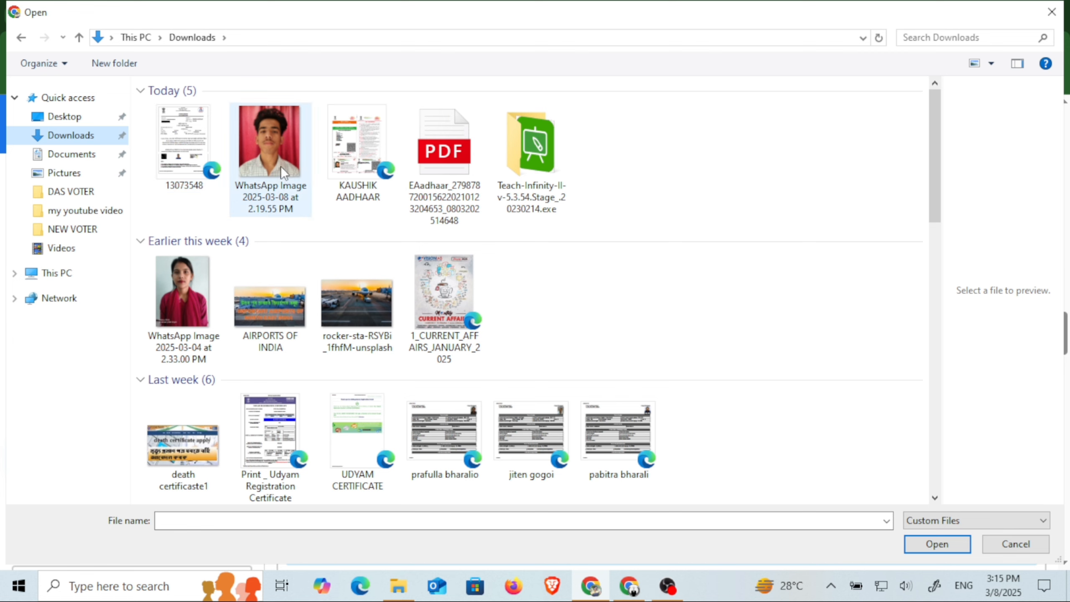
click(369, 173)
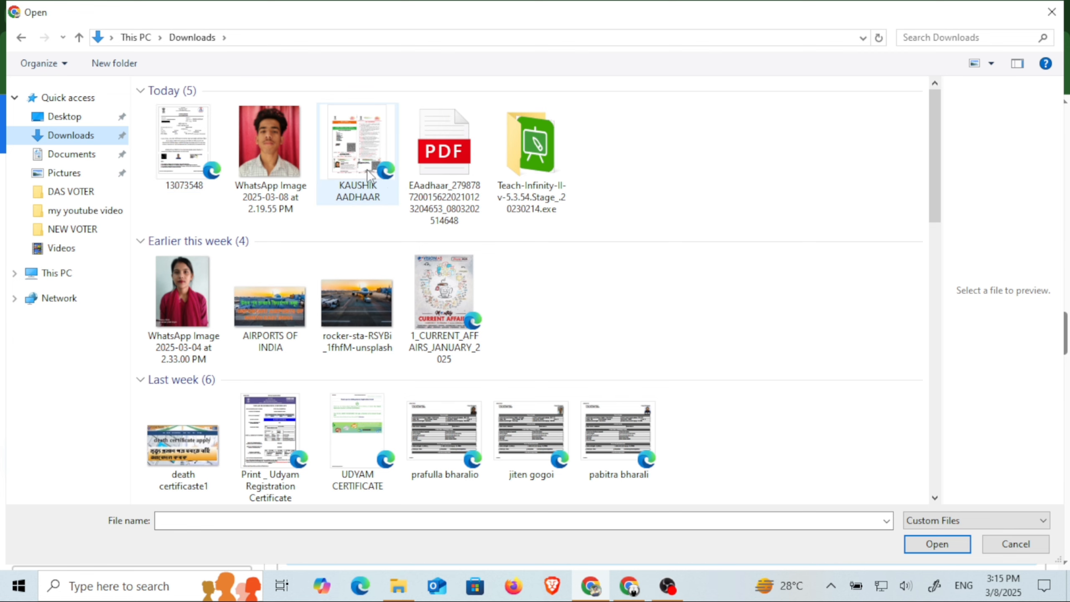
click(936, 544)
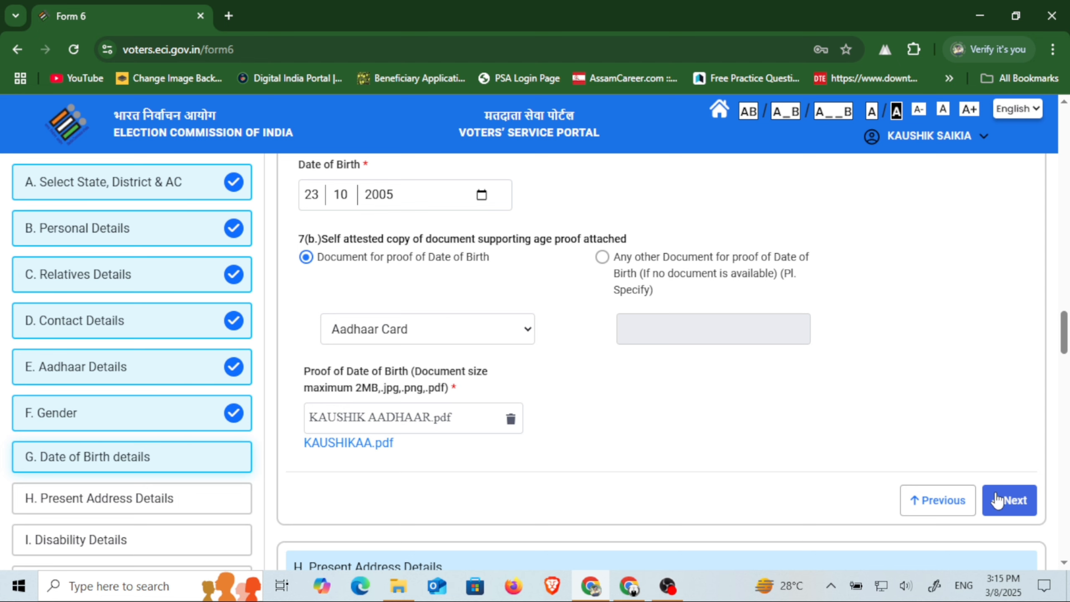
Complete Date of Birth details and move on to Present Address Details
click(1011, 502)
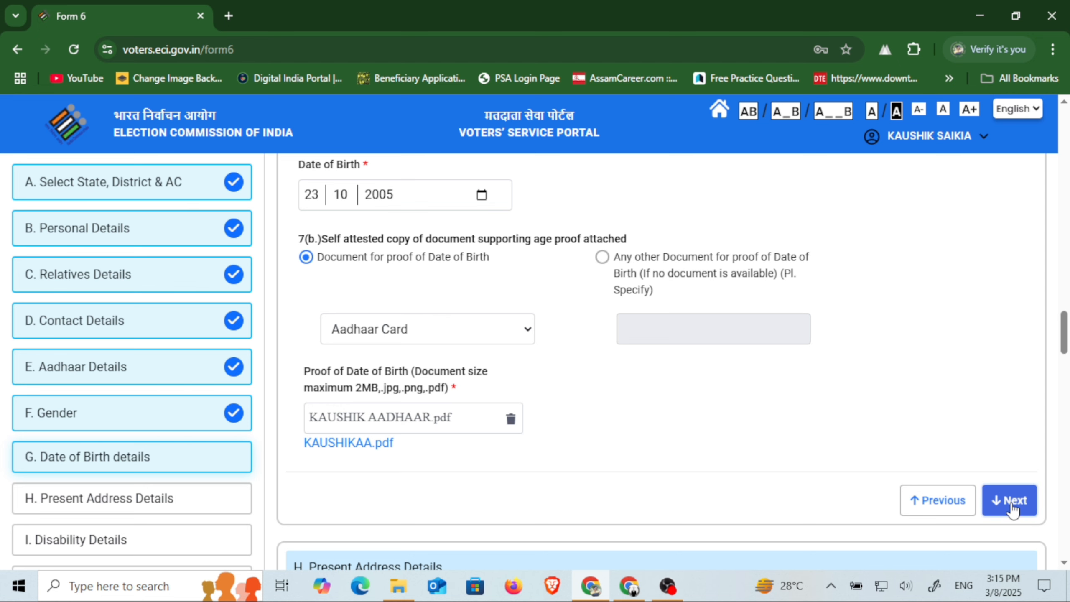
click(359, 289)
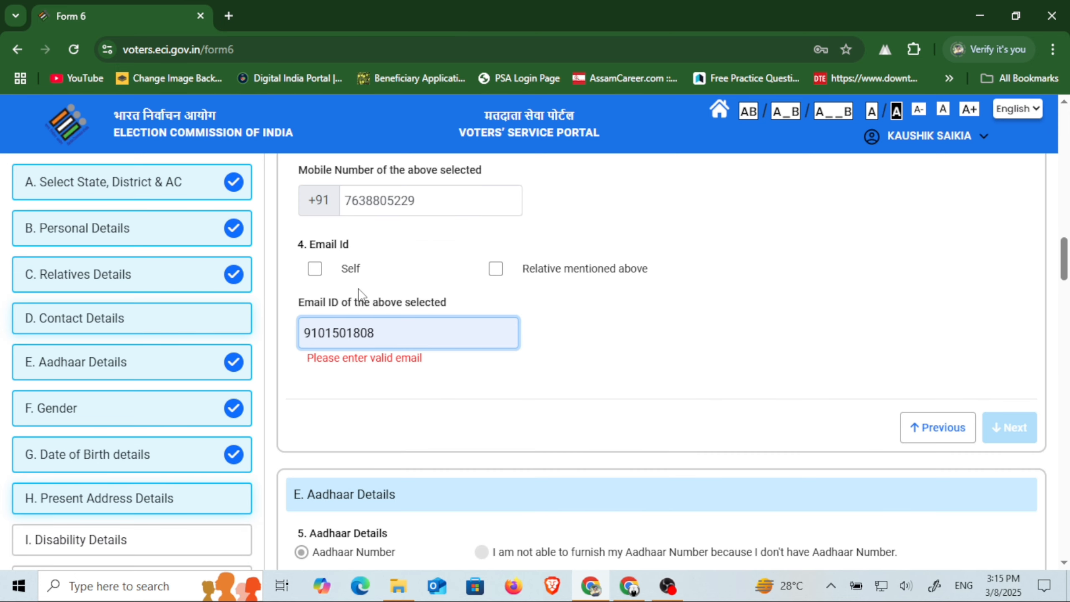
scroll(583, 380, down, 15)
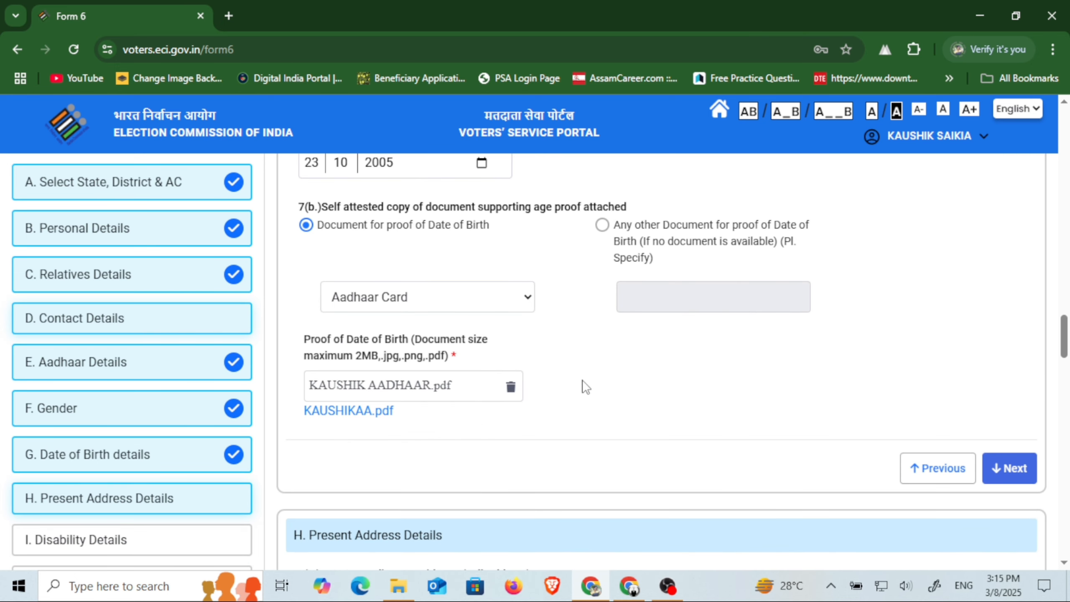
scroll(585, 386, down, 8)
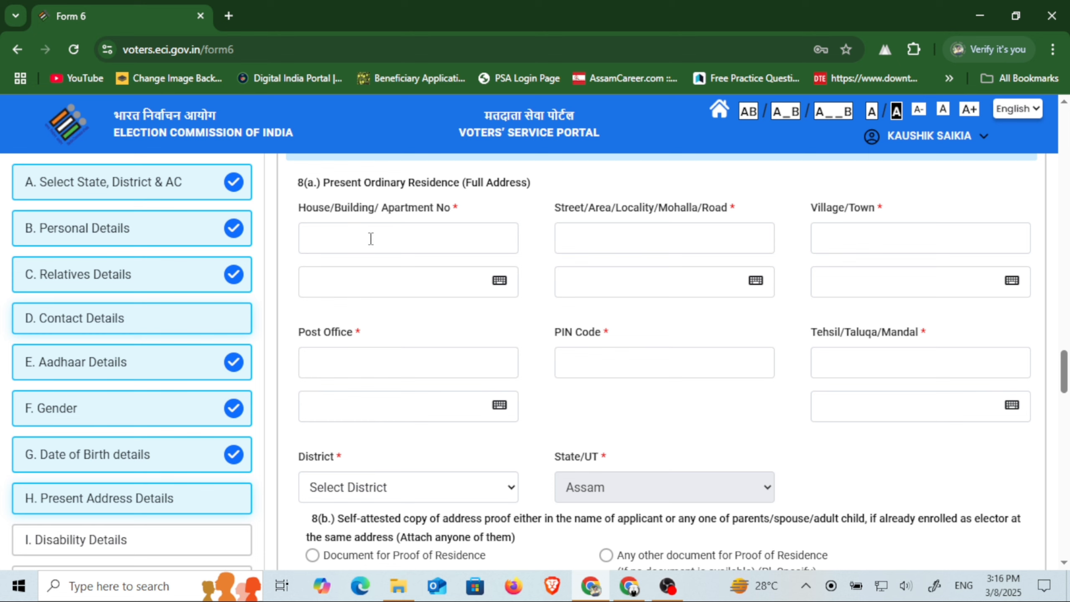
Look over the present address fields: house number, post office, PIN code and tehsil
click(339, 244)
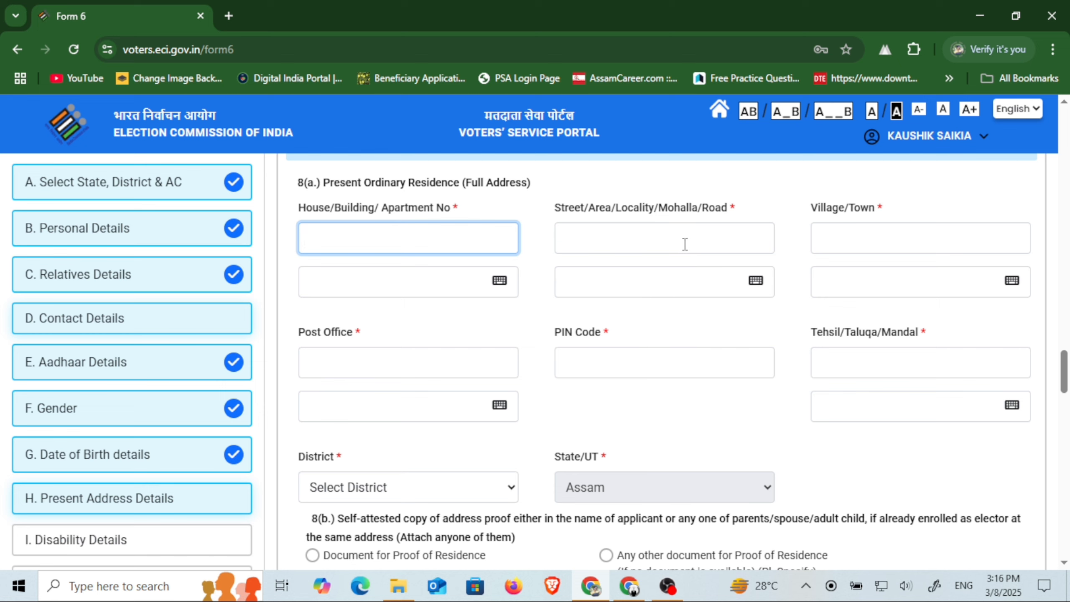
click(319, 365)
click(691, 362)
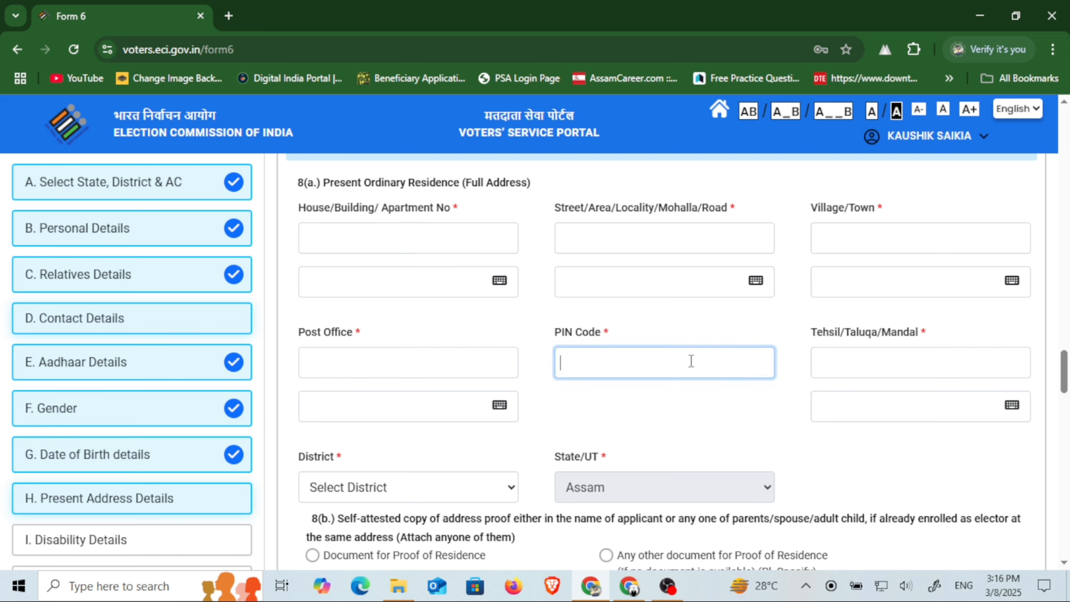
click(931, 362)
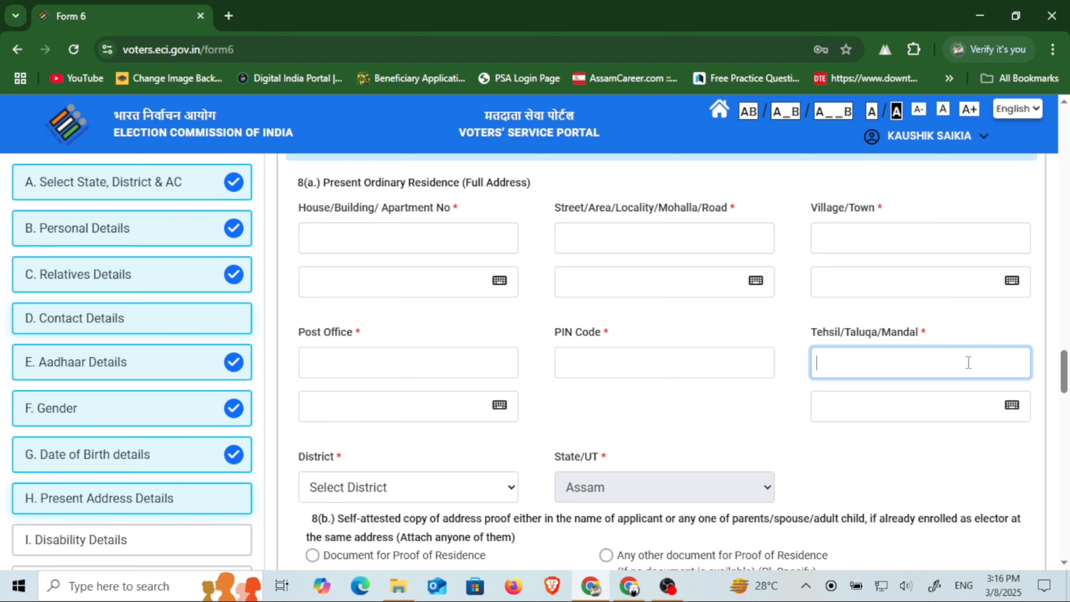
scroll(911, 371, down, 2)
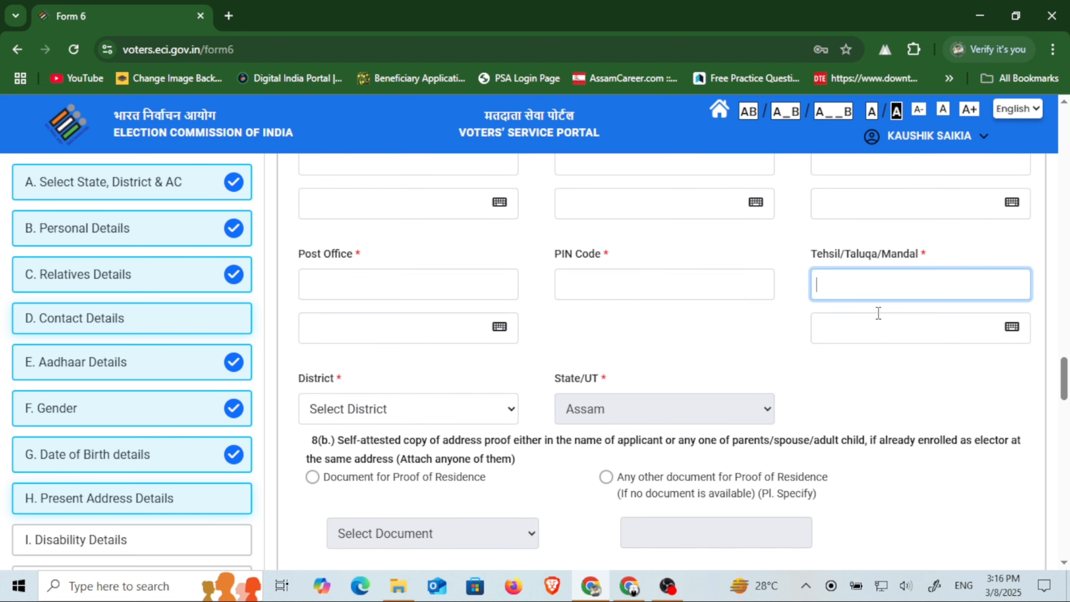
click(882, 334)
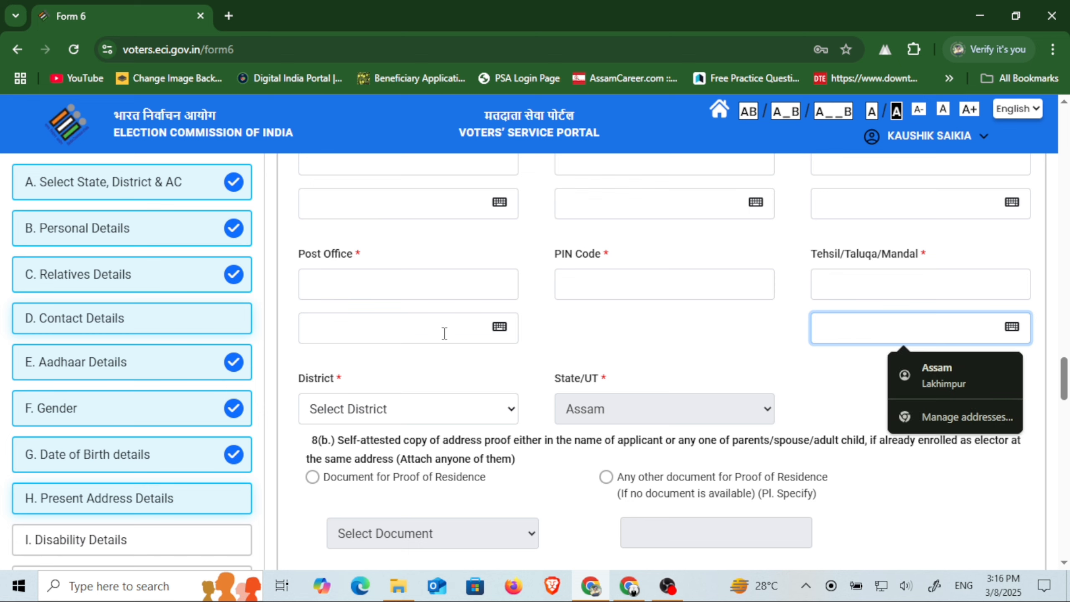
click(374, 282)
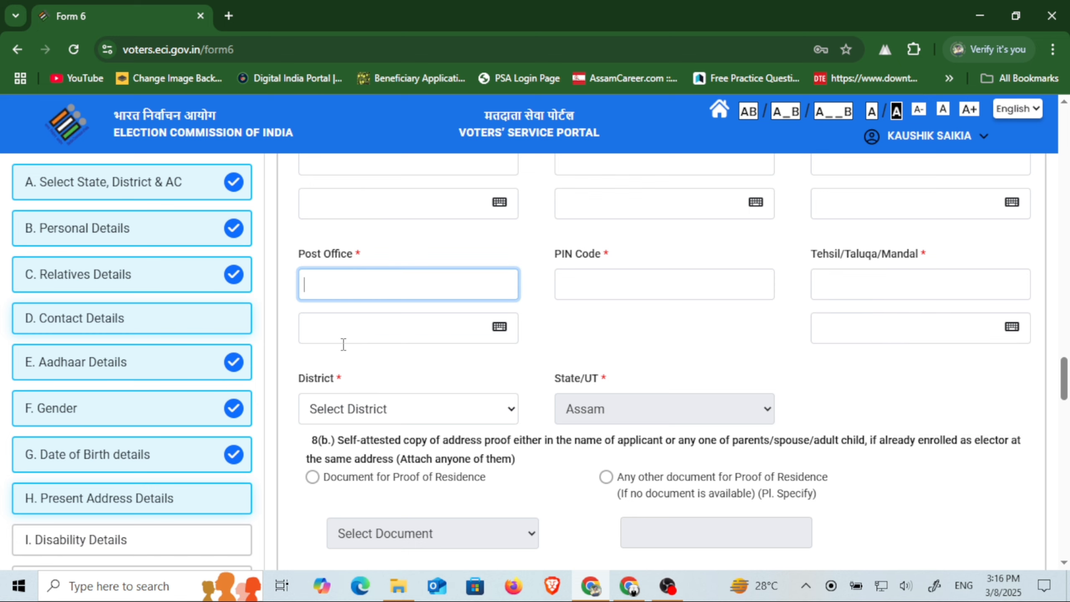
scroll(698, 352, up, 2)
scroll(700, 352, up, 1)
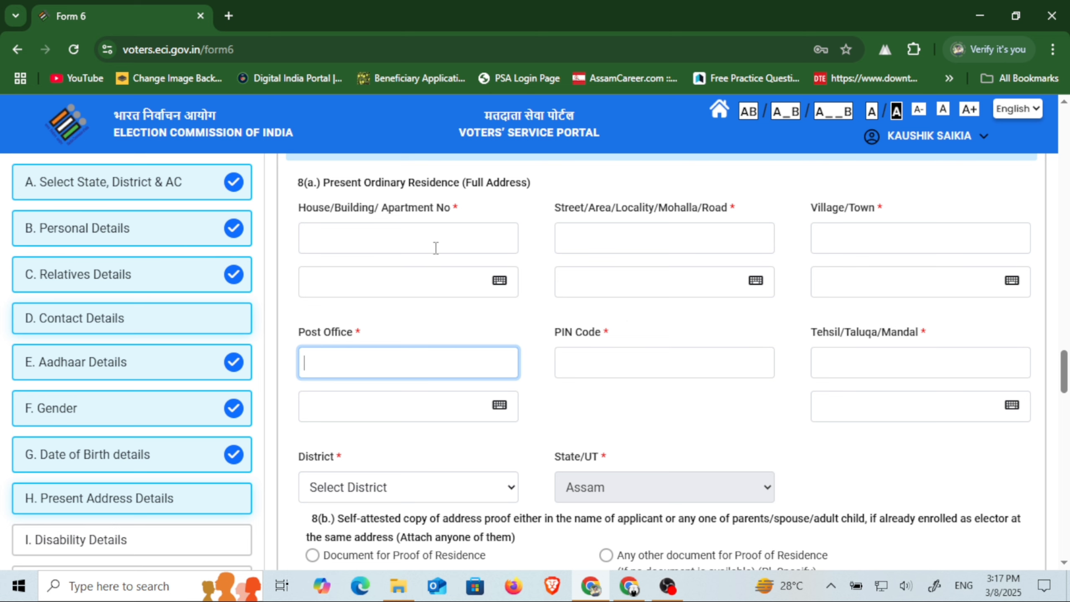
scroll(488, 464, down, 2)
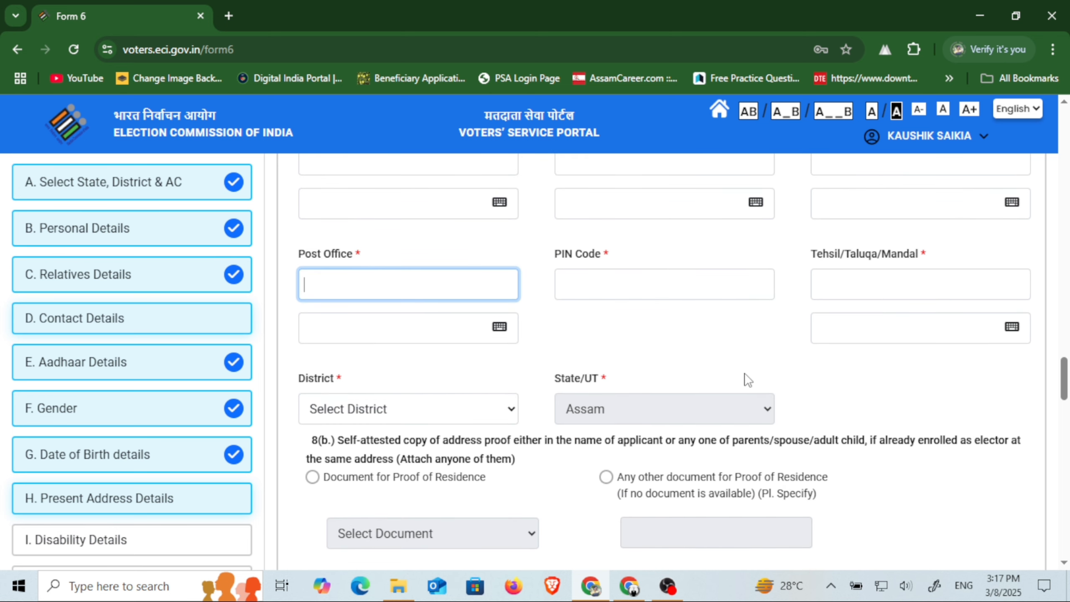
Choose LAKHIMPUR as the present address district
click(401, 418)
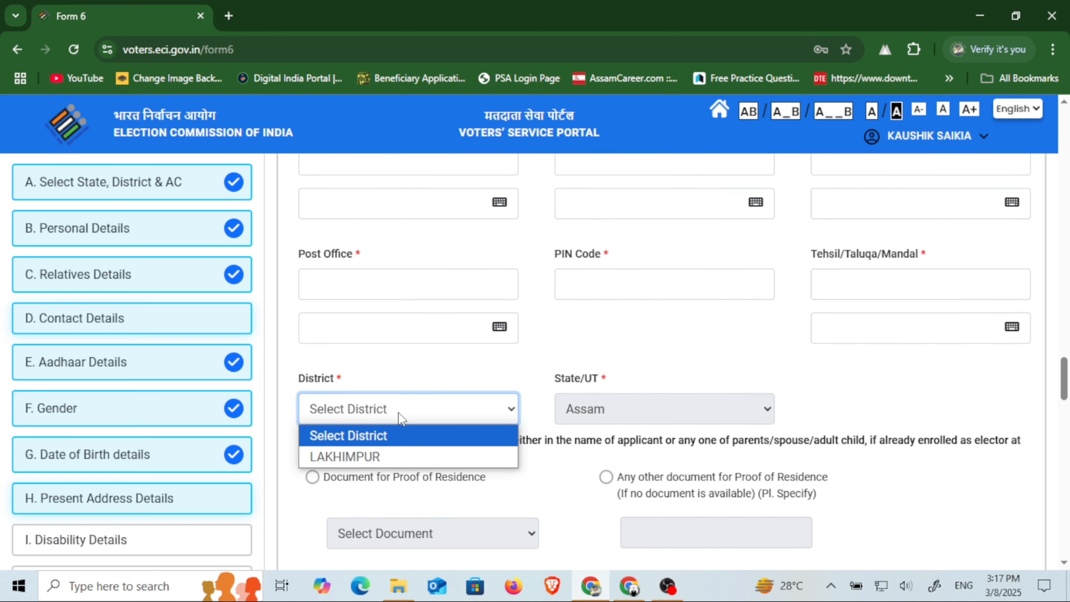
click(363, 457)
scroll(485, 392, up, 5)
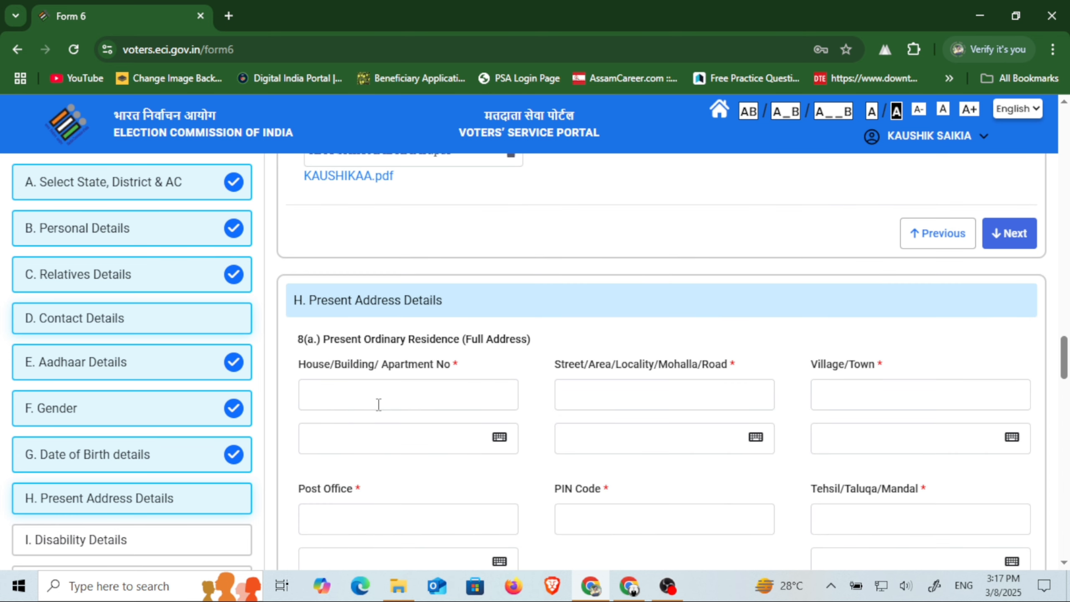
click(385, 397)
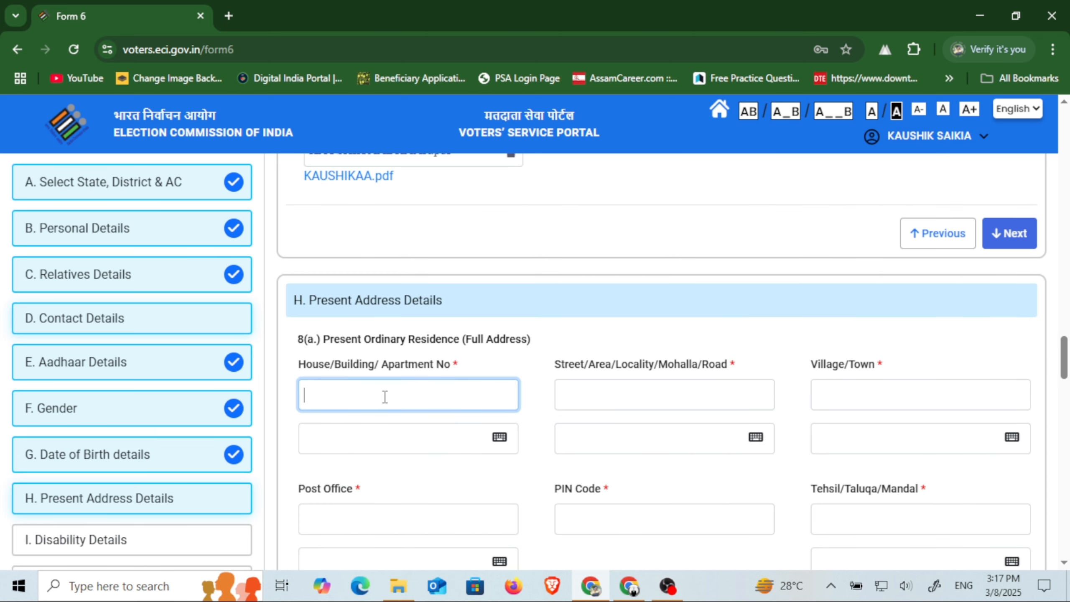
Enter house number 81 with its regional-language entry and bring up the Assamese keyboard for the street
text(81)
click(398, 439)
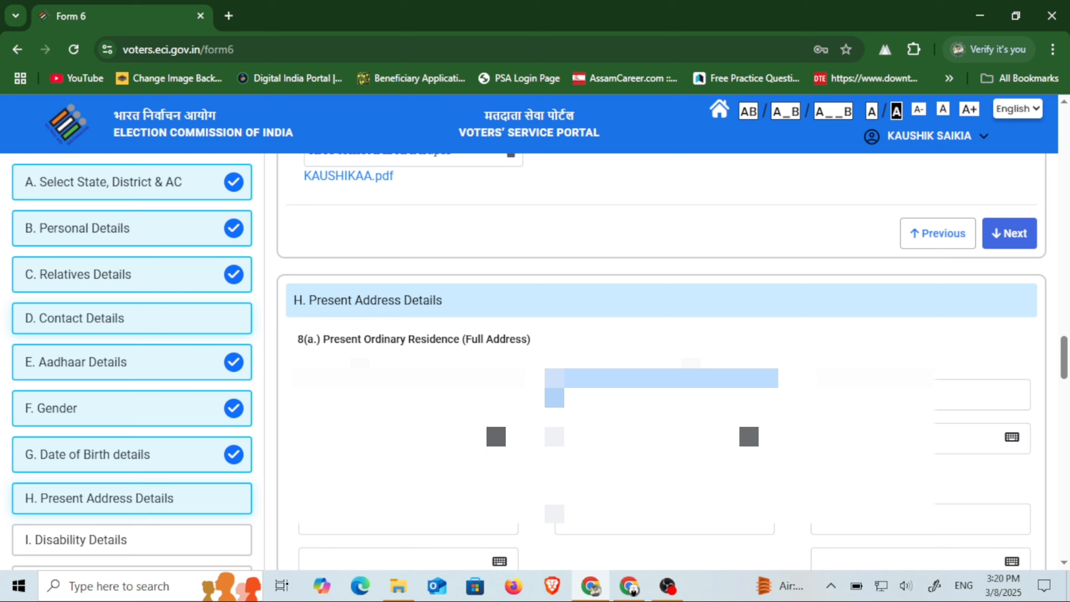
text(Na)
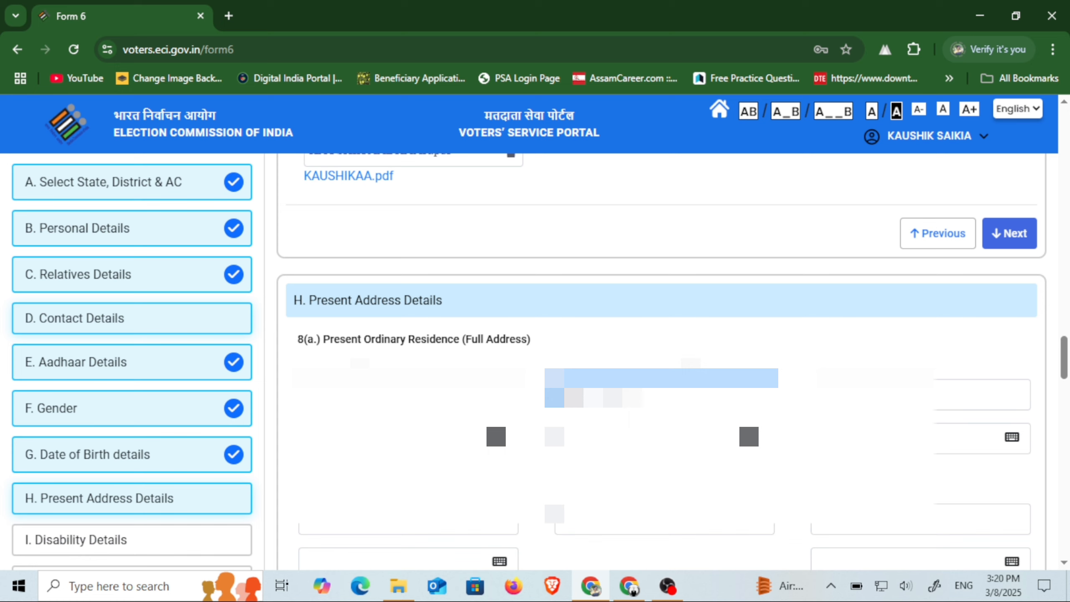
click(632, 438)
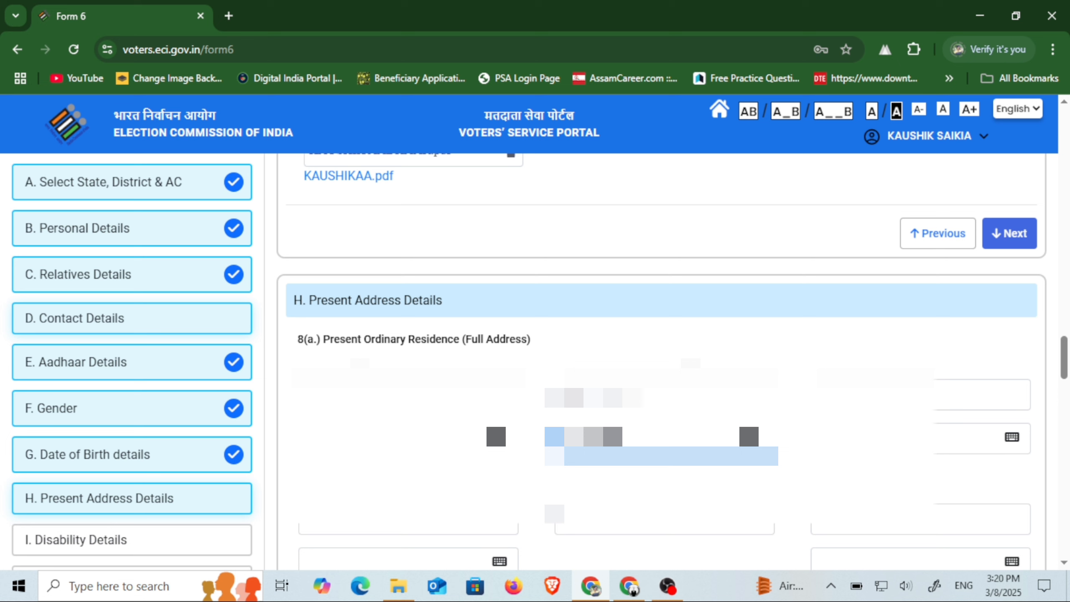
click(755, 437)
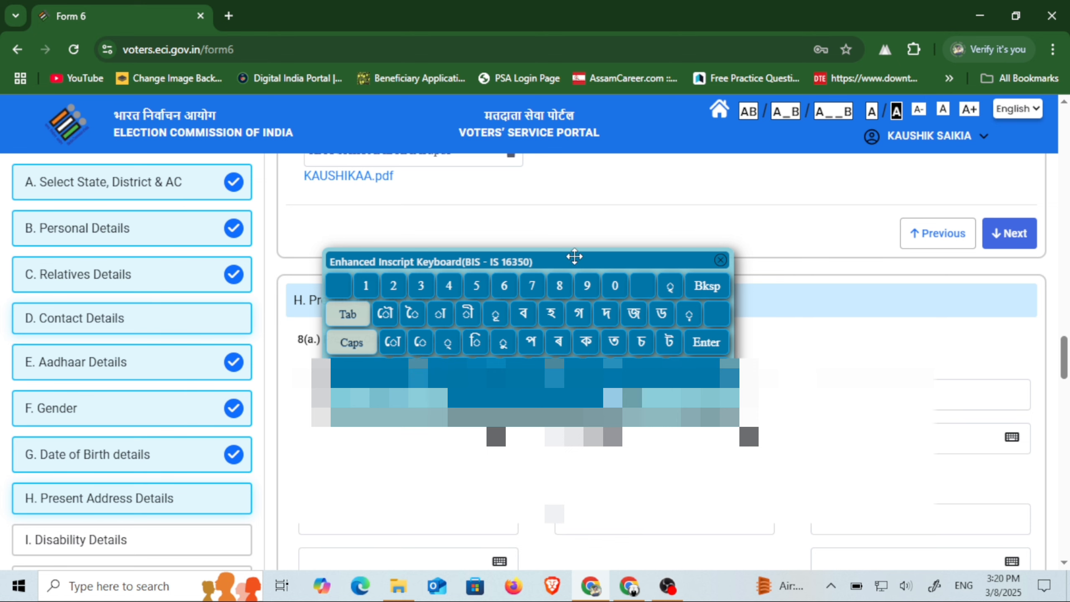
Enter Assamese characters in the regional-language street field using the on-screen keyboard
drag(574, 256, 817, 152)
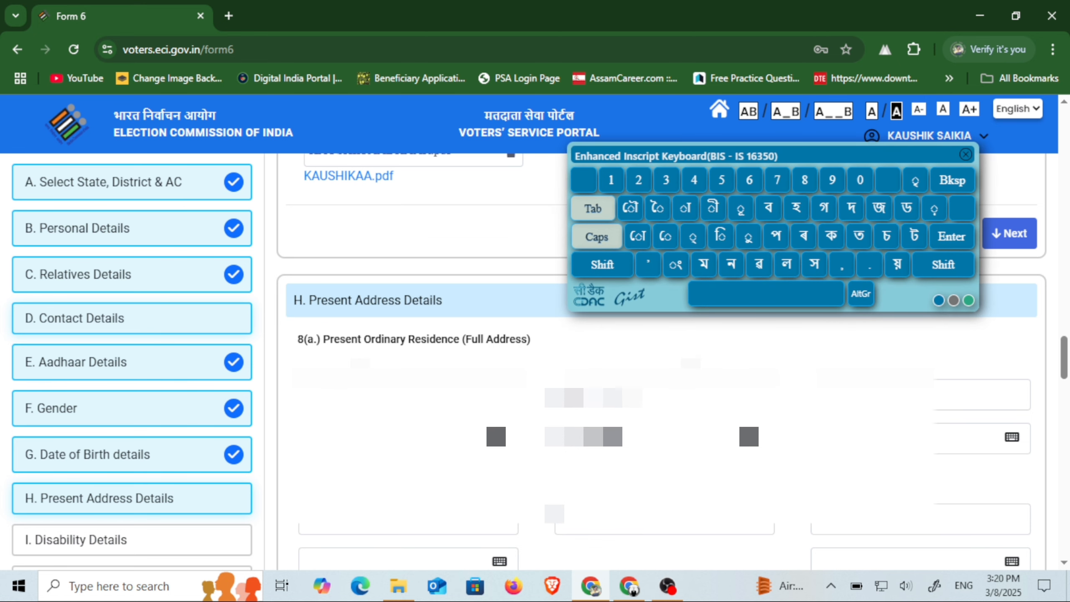
click(657, 439)
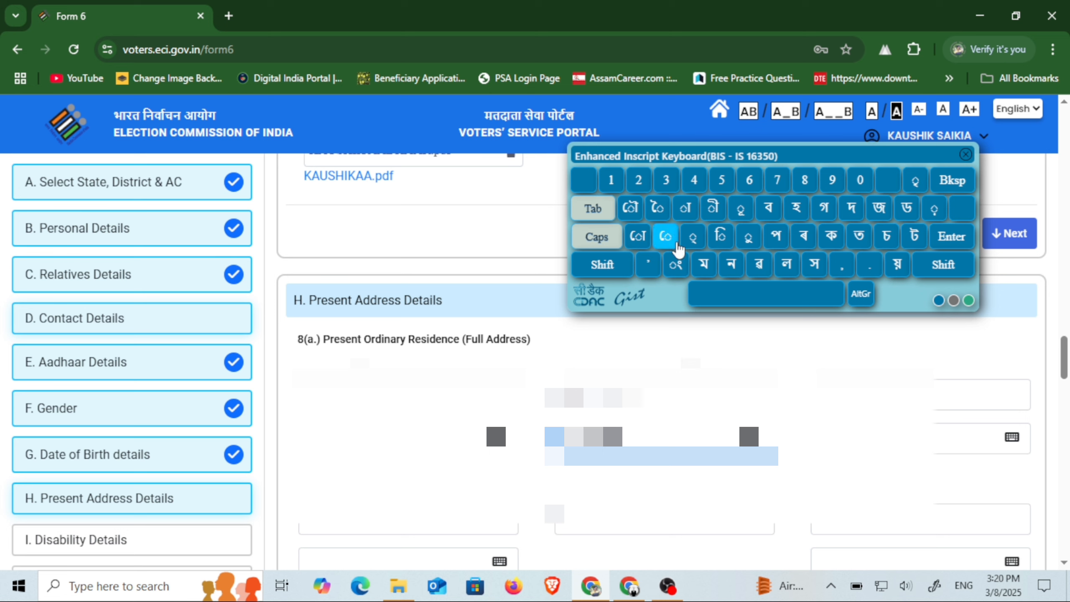
click(678, 268)
click(703, 267)
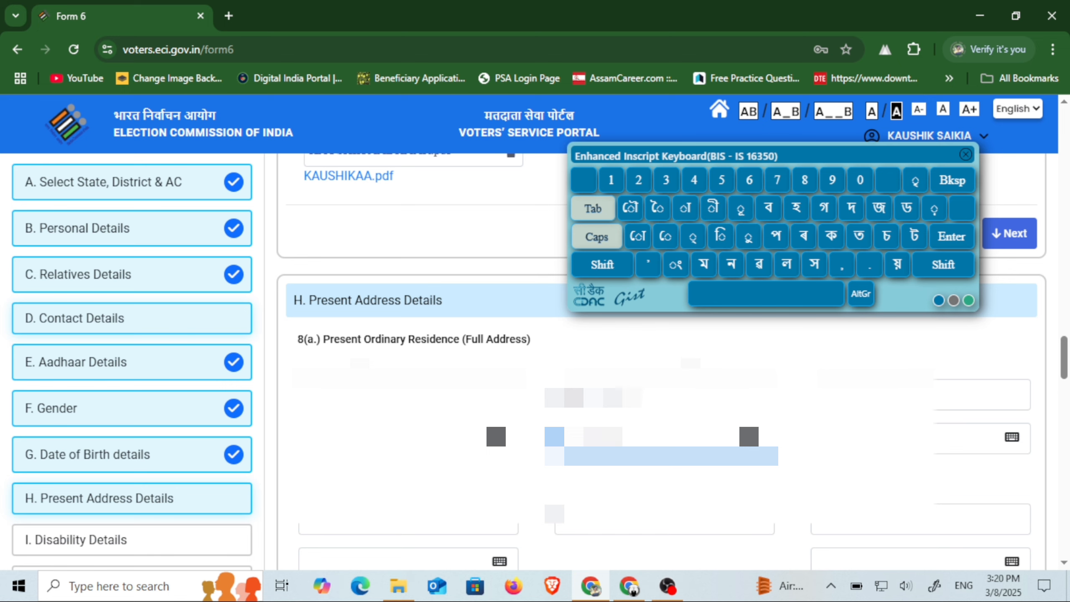
click(879, 395)
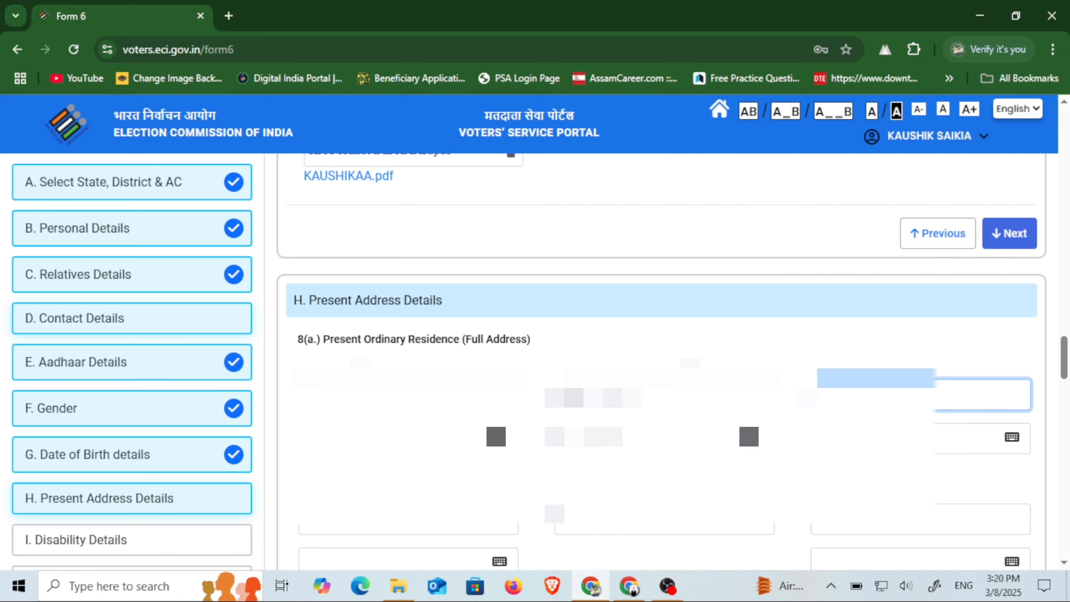
Fill Village/Town by pasting the street text into it
drag(643, 396, 564, 396)
click(923, 393)
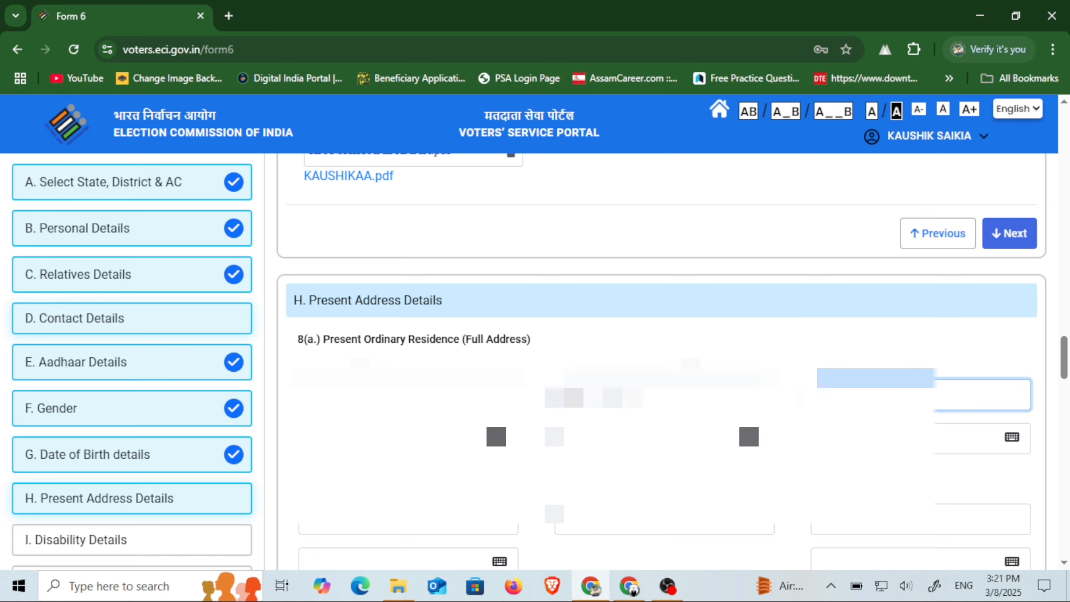
key(ctrl+v)
click(924, 457)
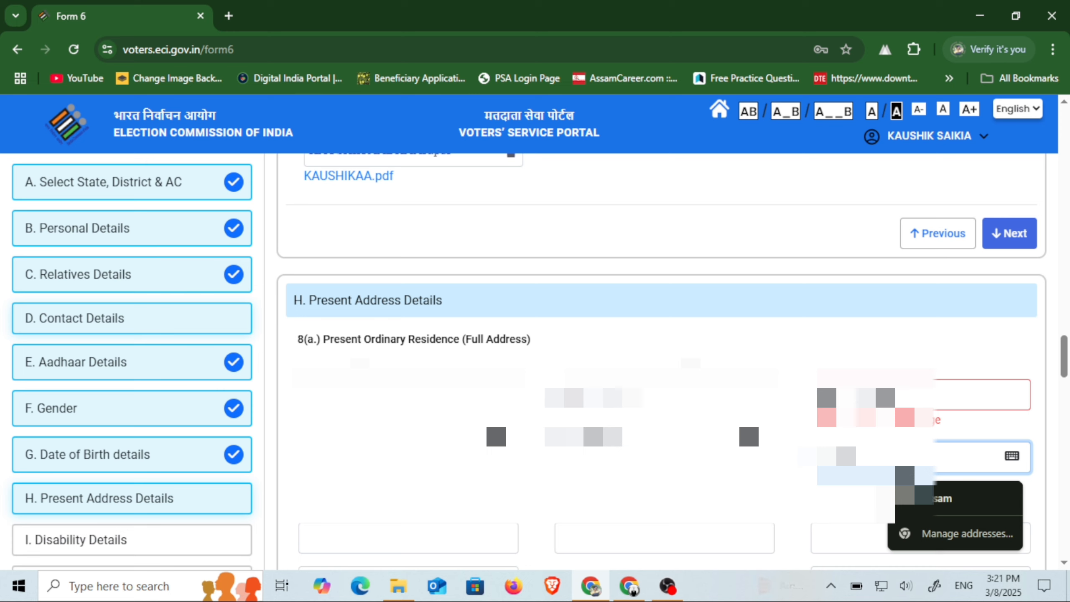
key(Escape)
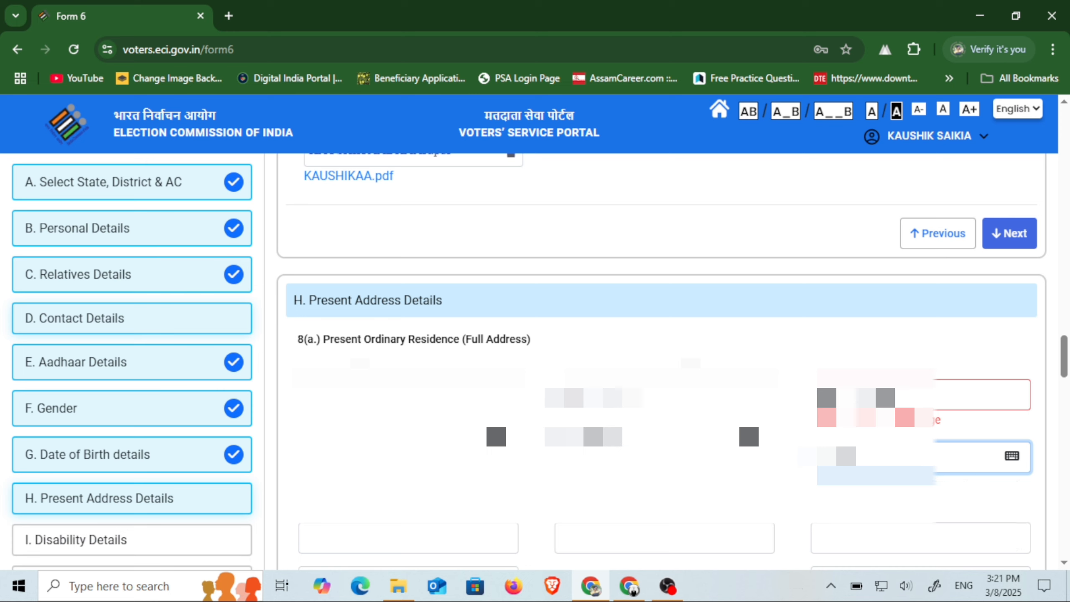
Type the Assamese village name with the on-screen keyboard, then close the keyboard
click(1012, 456)
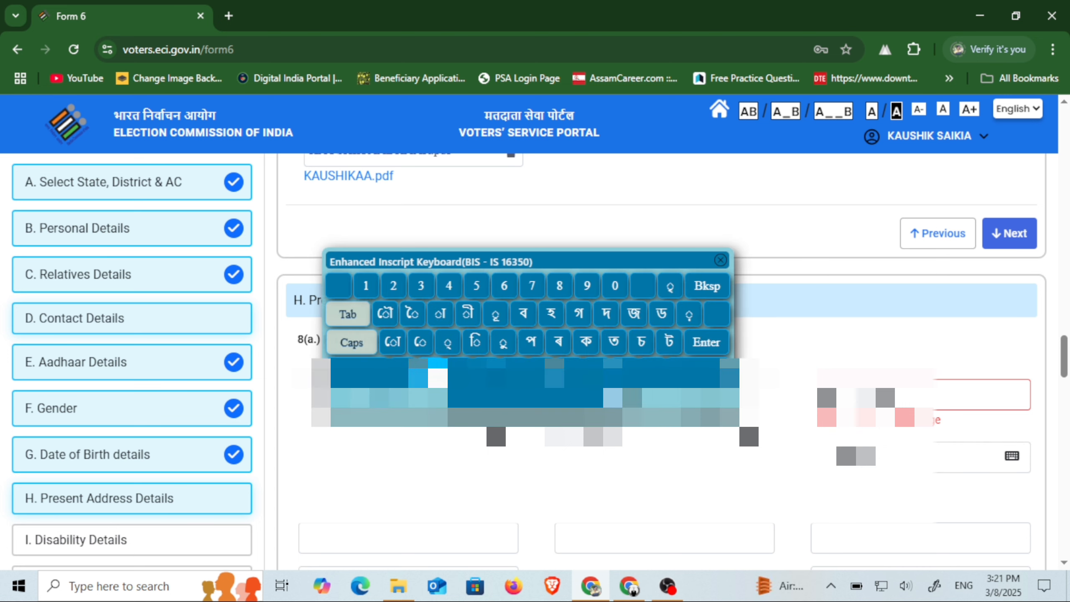
click(905, 456)
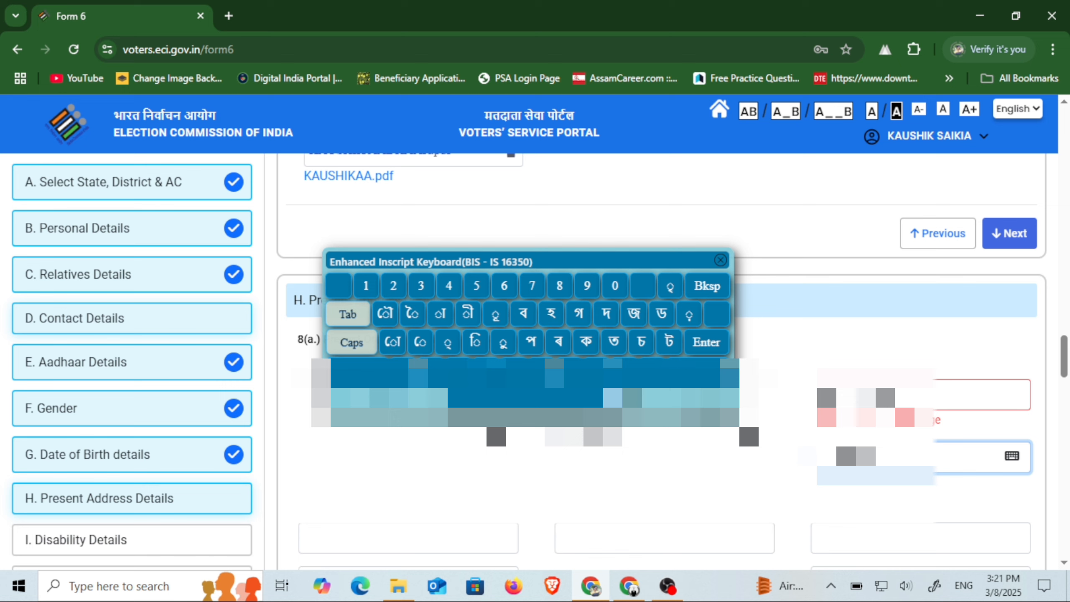
click(720, 260)
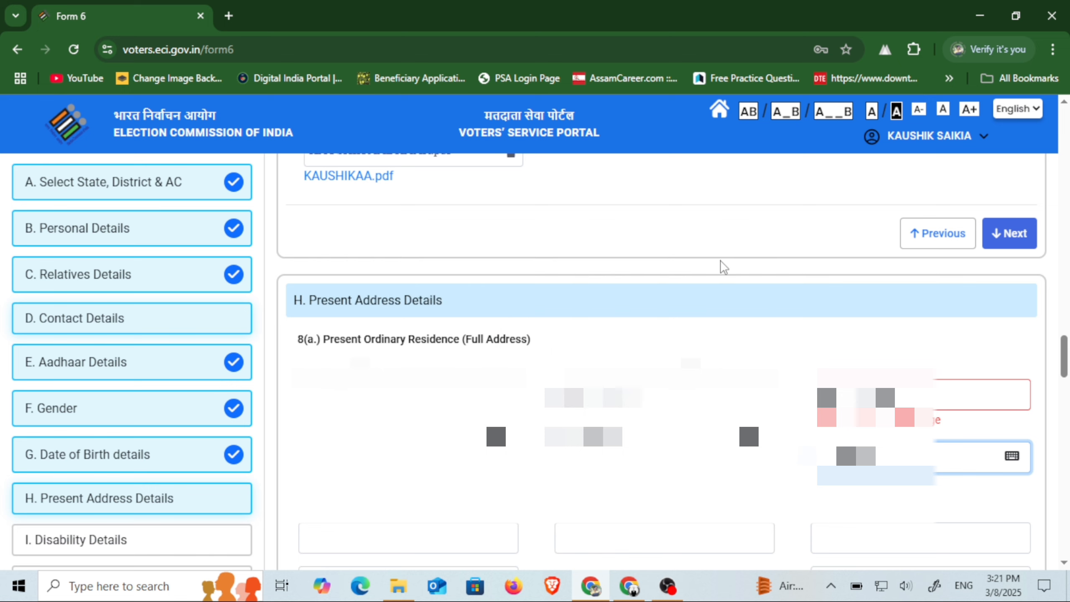
click(1012, 455)
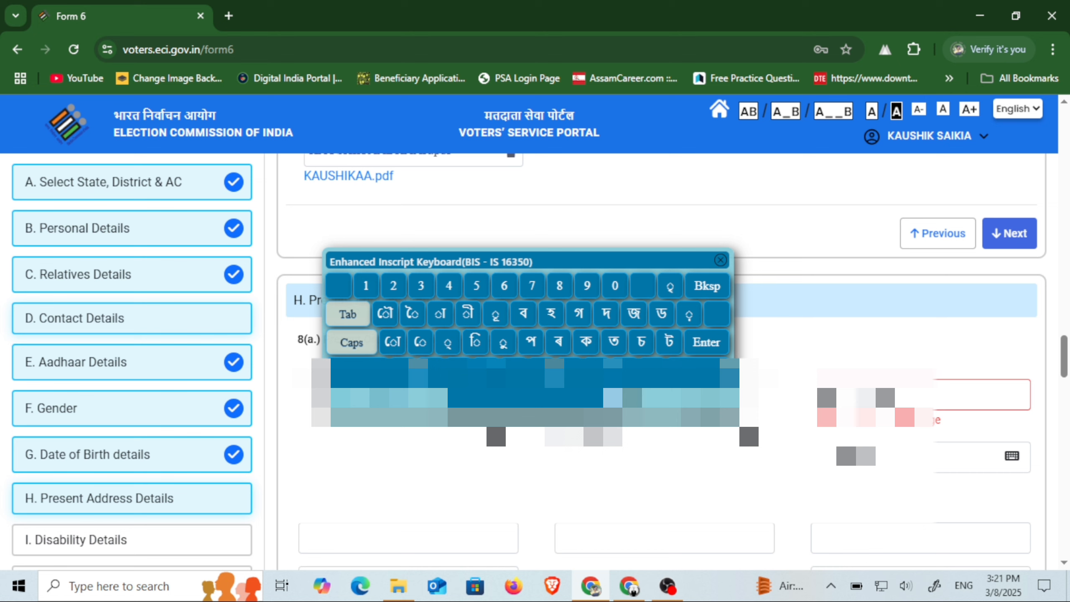
click(887, 457)
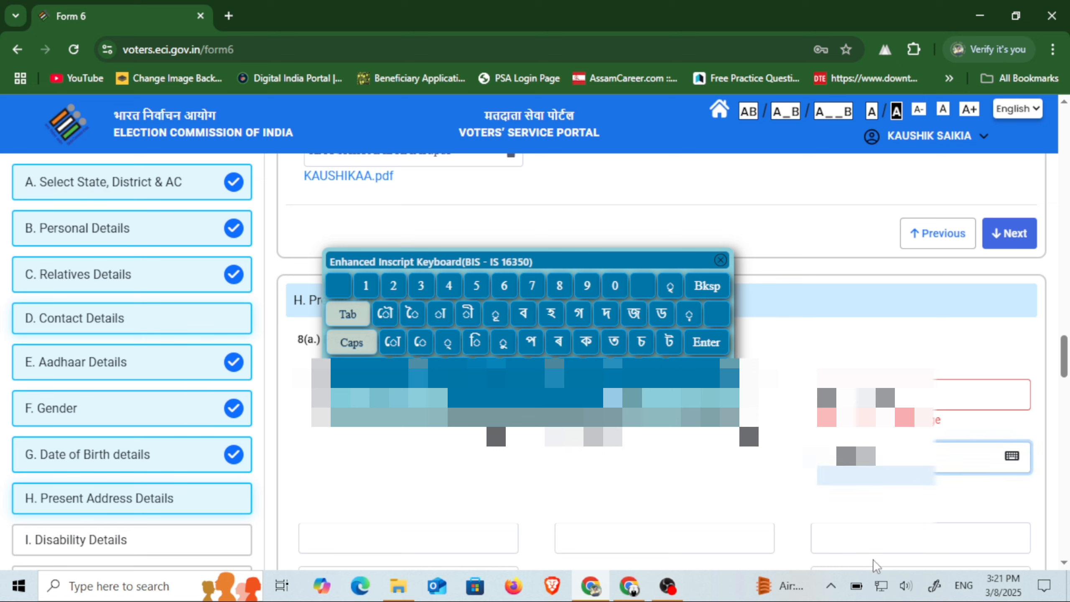
click(428, 372)
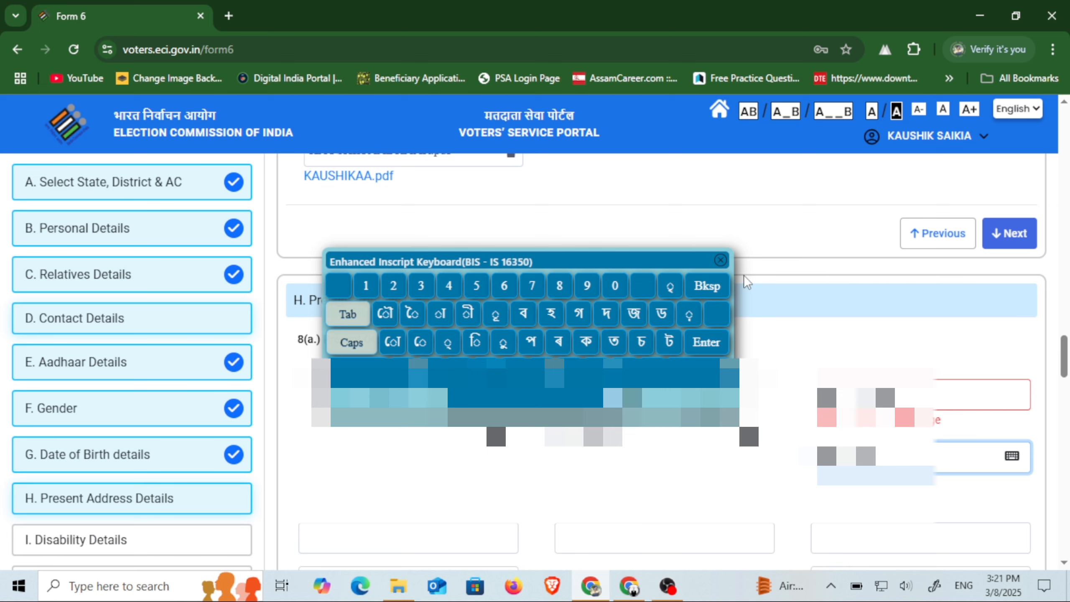
click(722, 261)
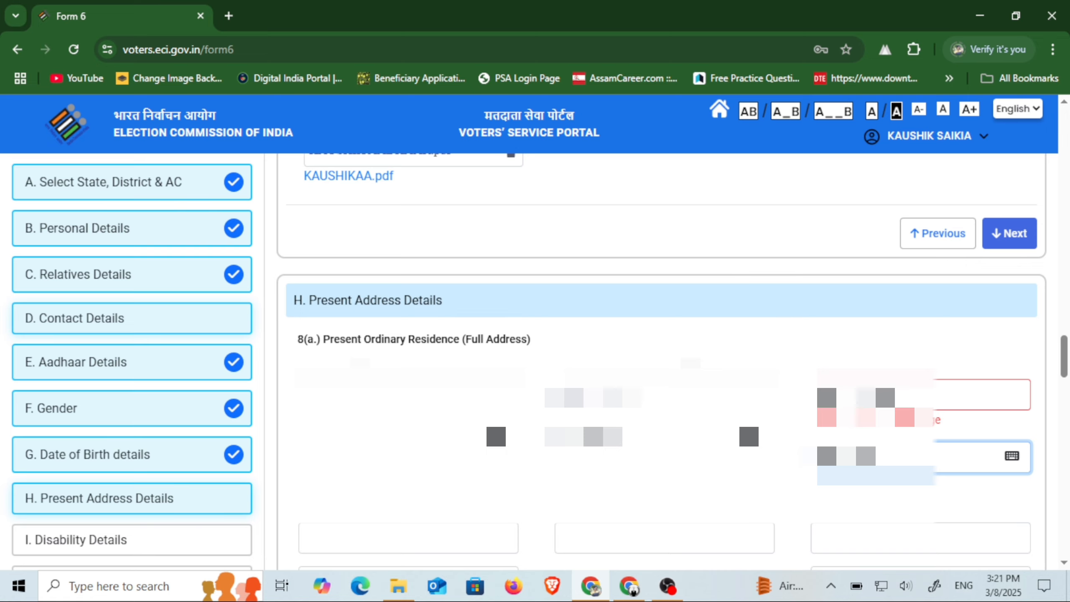
scroll(716, 268, down, 3)
Fill in the present address post office, PIN code and tehsil, accepting autofill suggestions
click(455, 383)
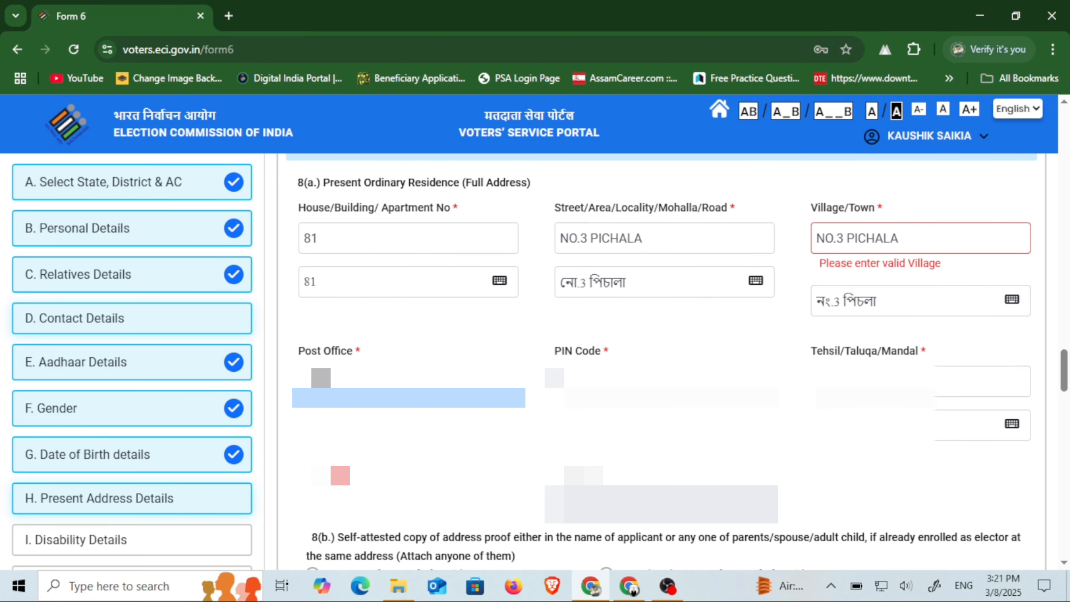
text(*******)
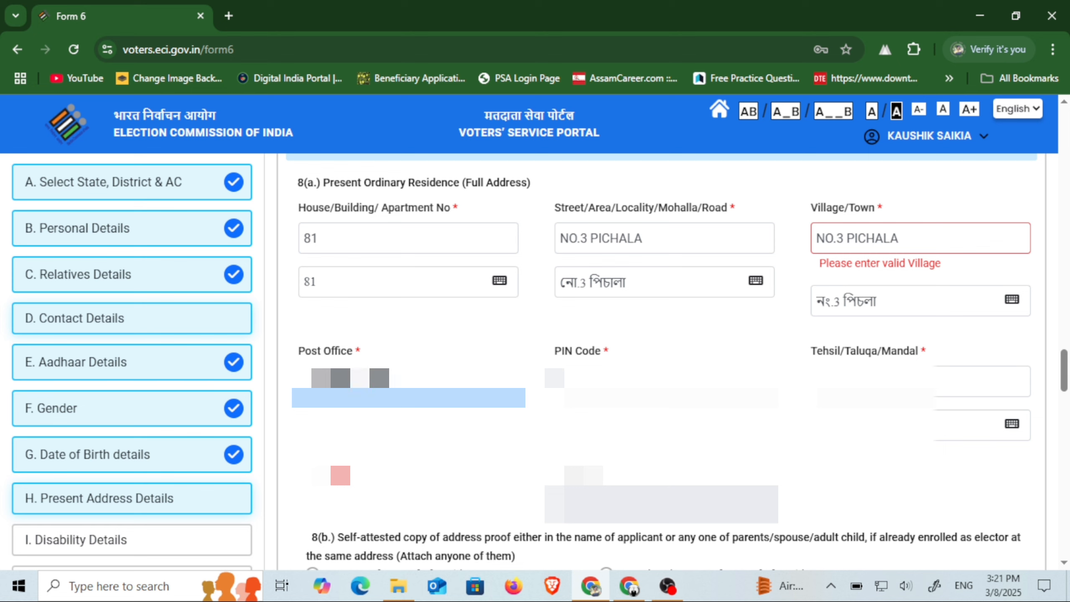
click(457, 425)
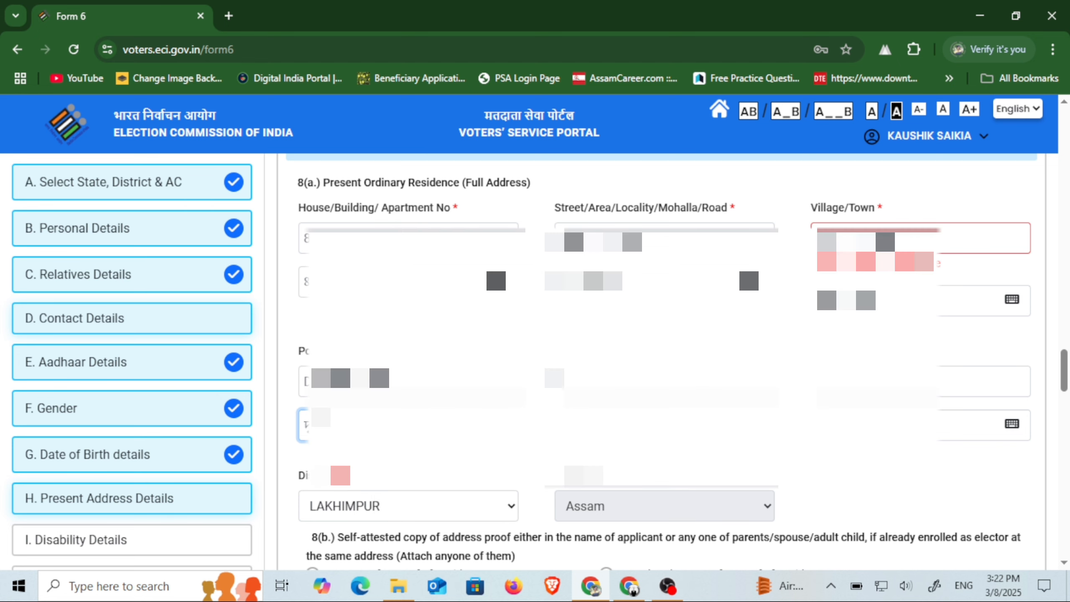
click(663, 382)
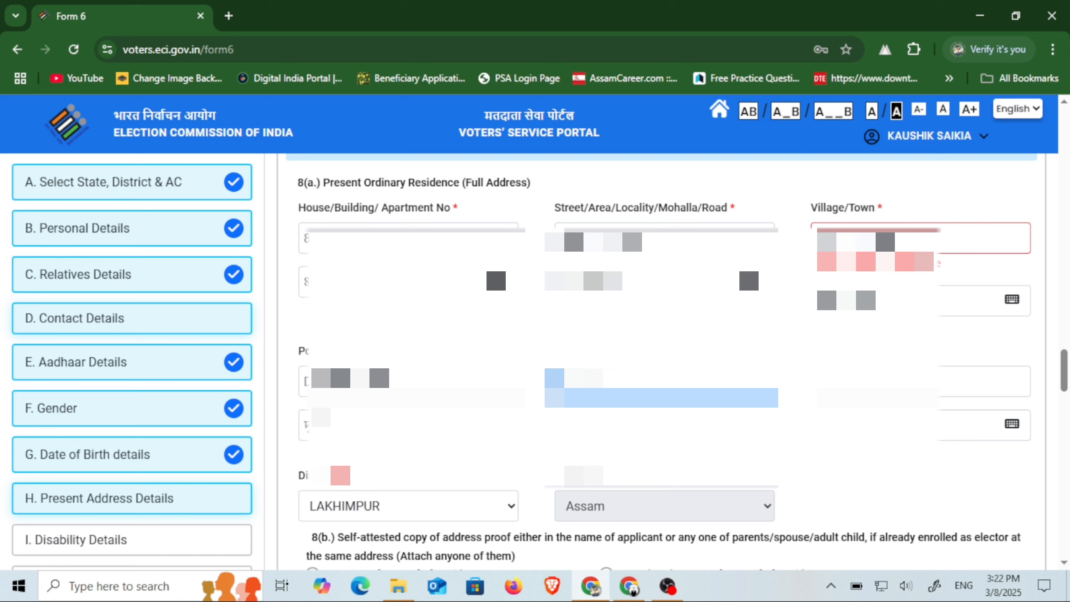
click(878, 381)
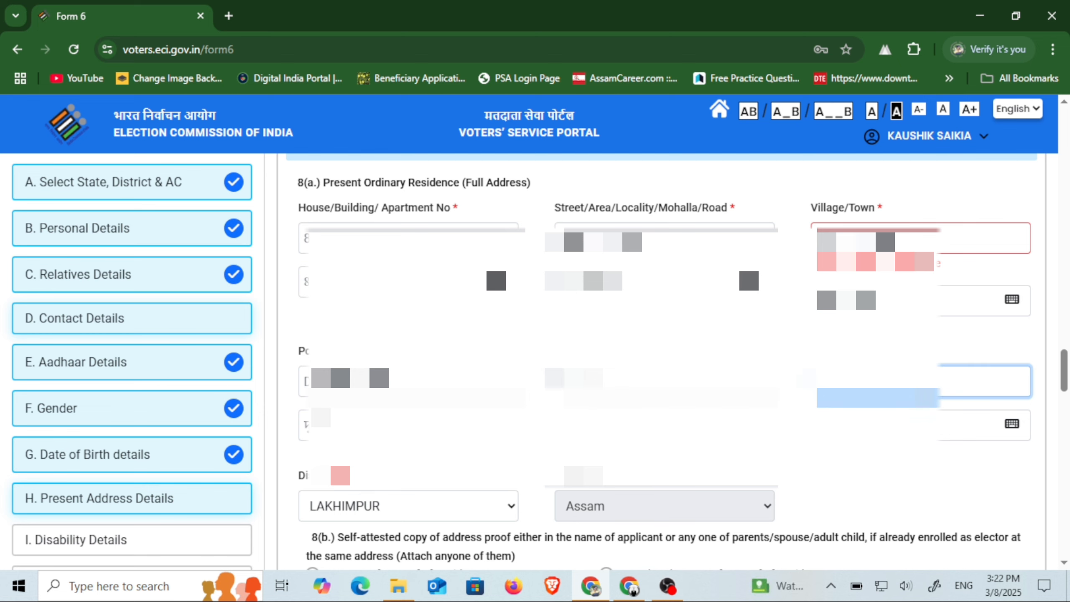
text(a)
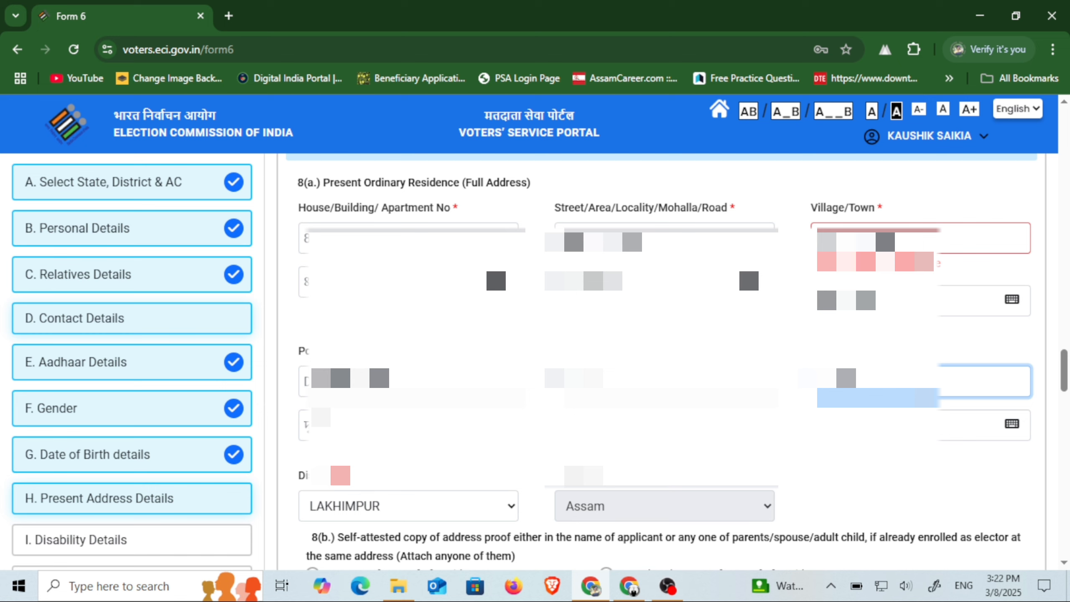
text(a)
click(904, 422)
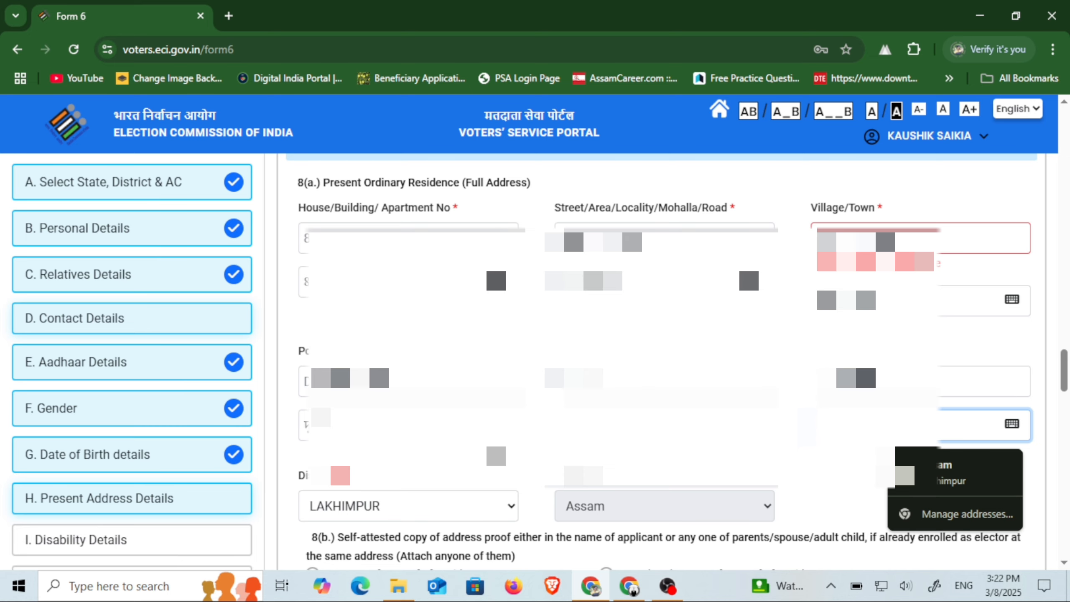
scroll(666, 358, down, 3)
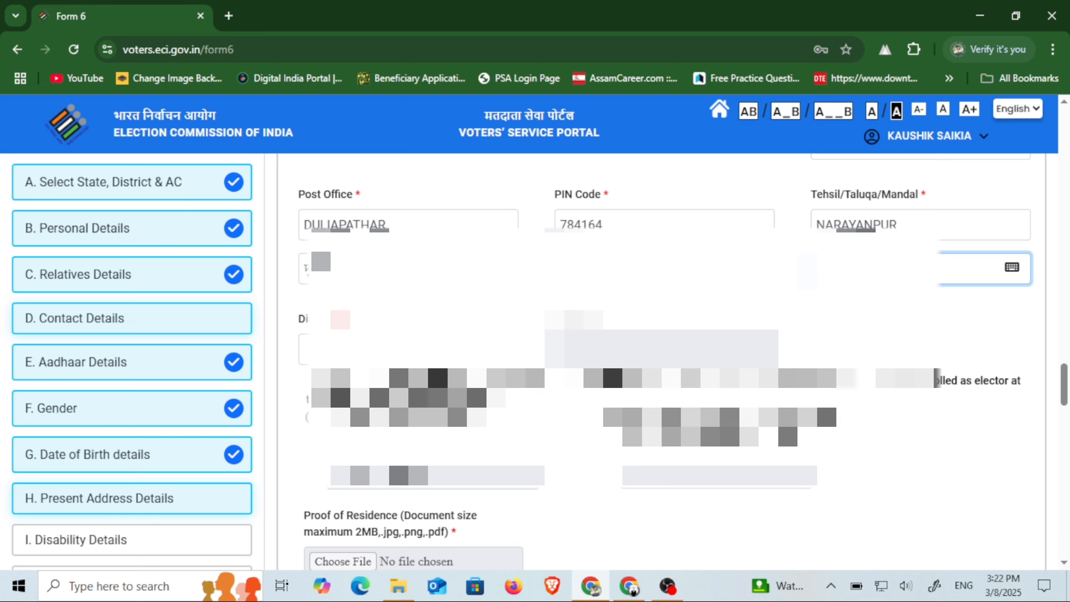
scroll(666, 359, up, 3)
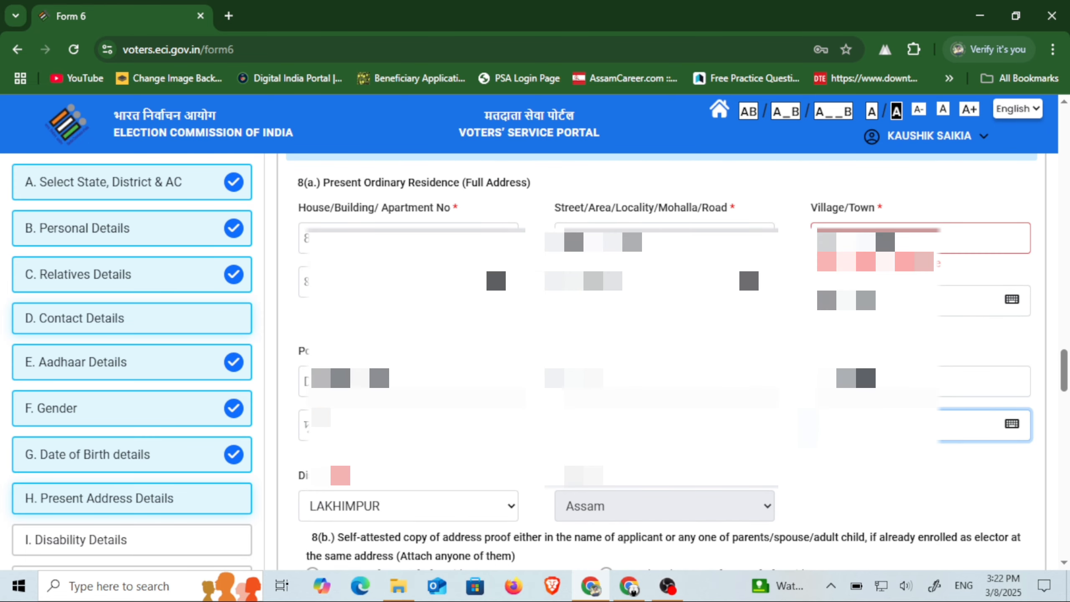
Trim the English Village/Town name so its validation error clears
click(907, 220)
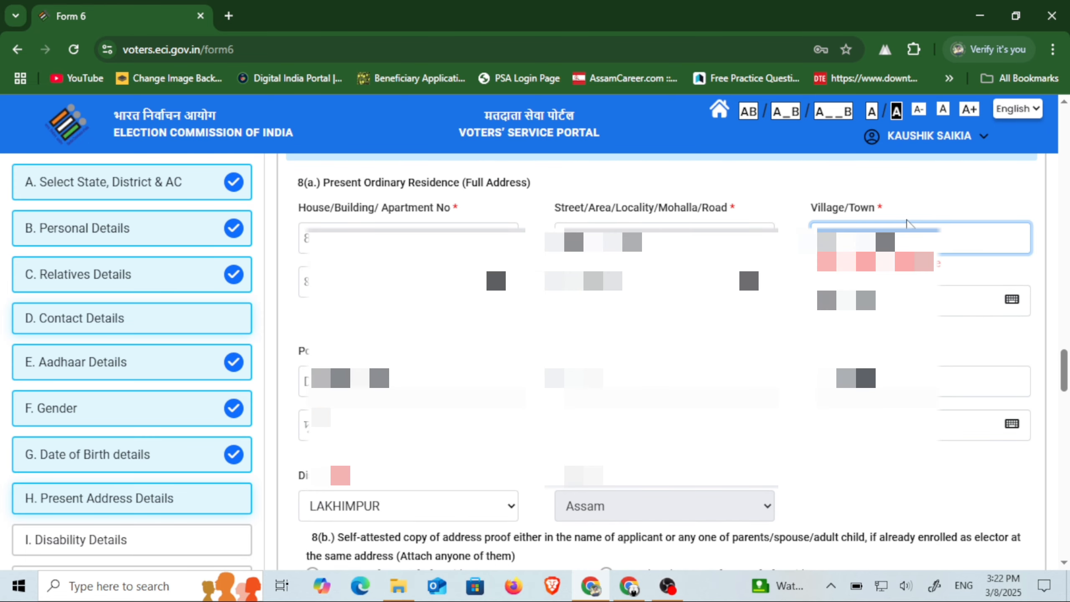
key(BackSpace)
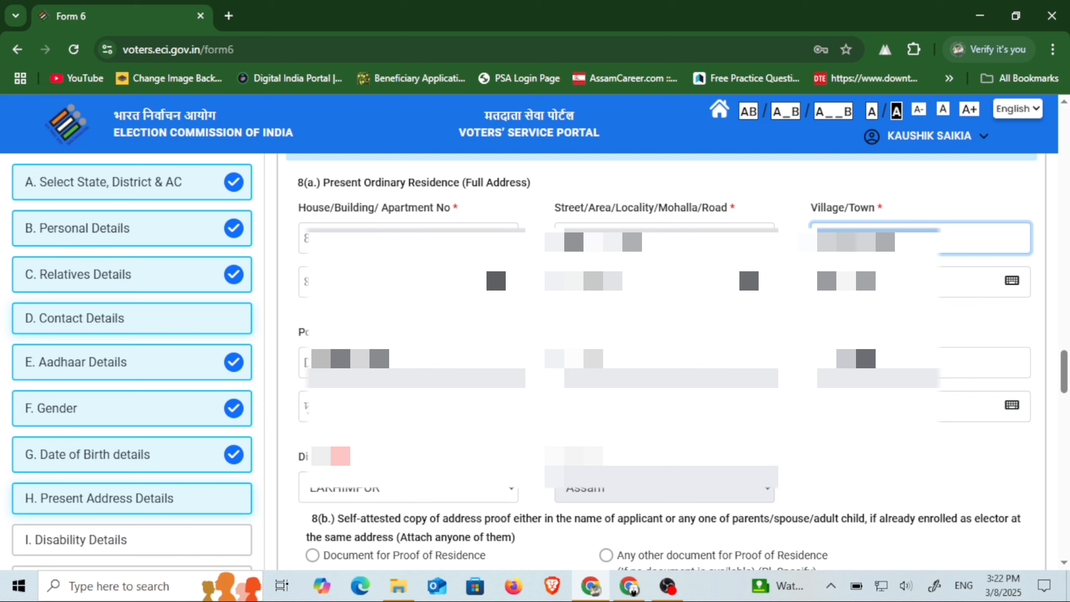
key(BackSpace)
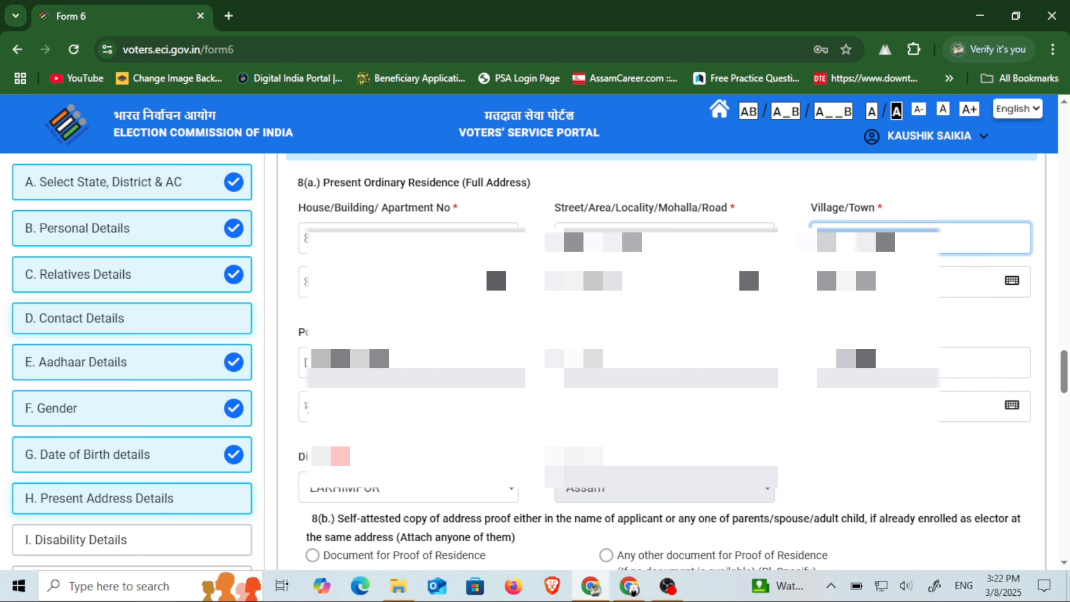
Correct the Assamese street name using the on-screen Inscript keyboard
click(867, 282)
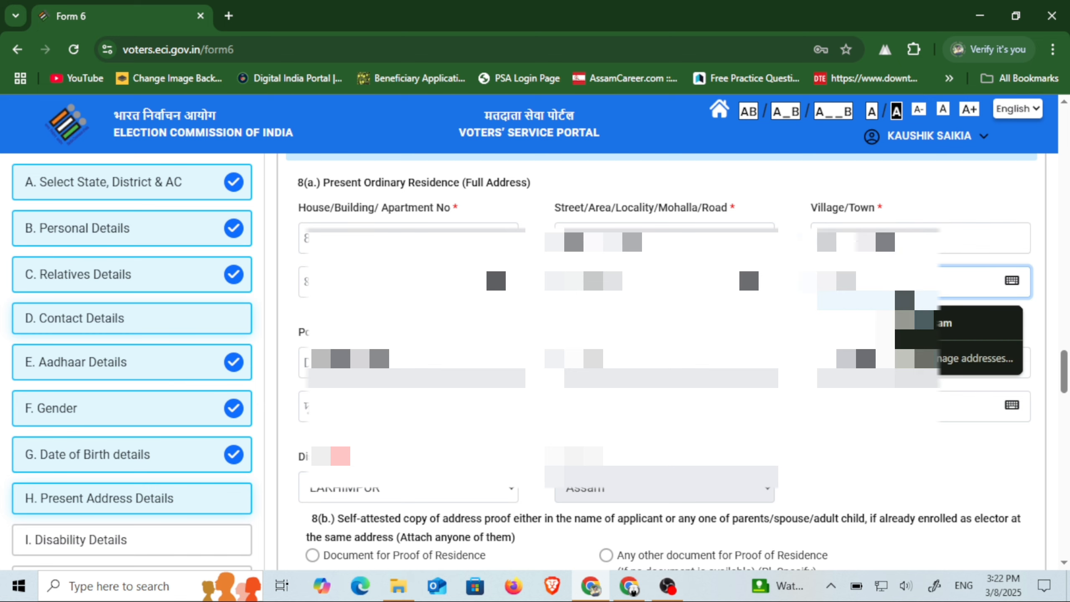
click(593, 281)
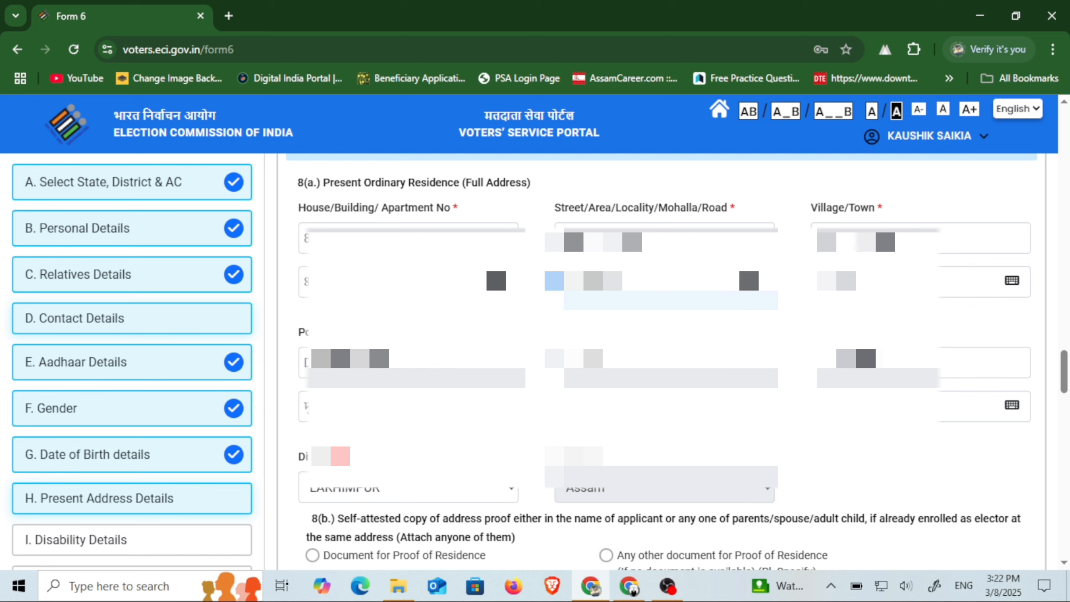
key(BackSpace)
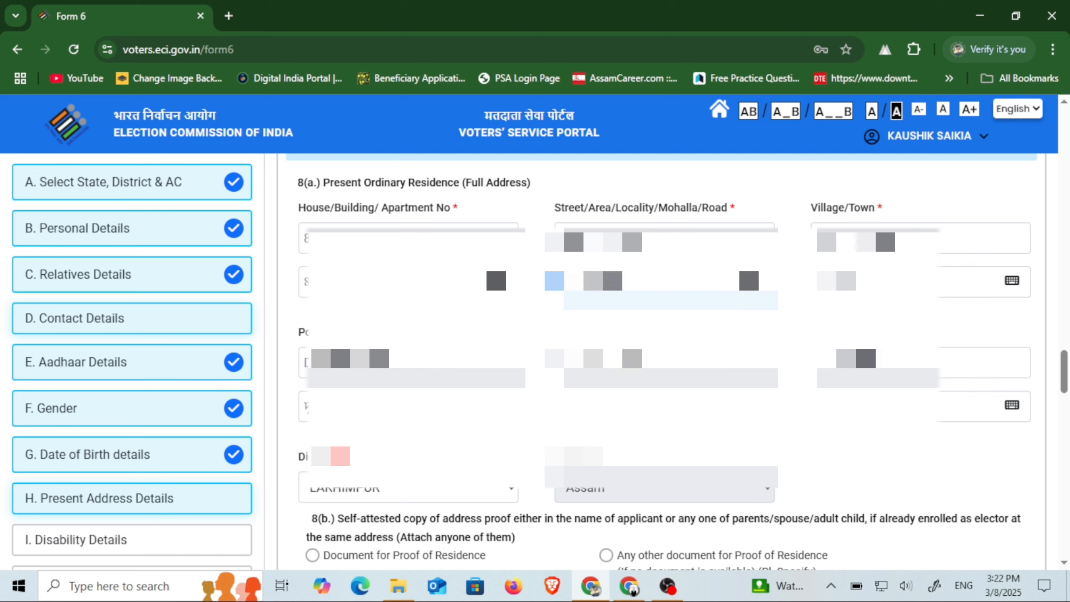
click(750, 281)
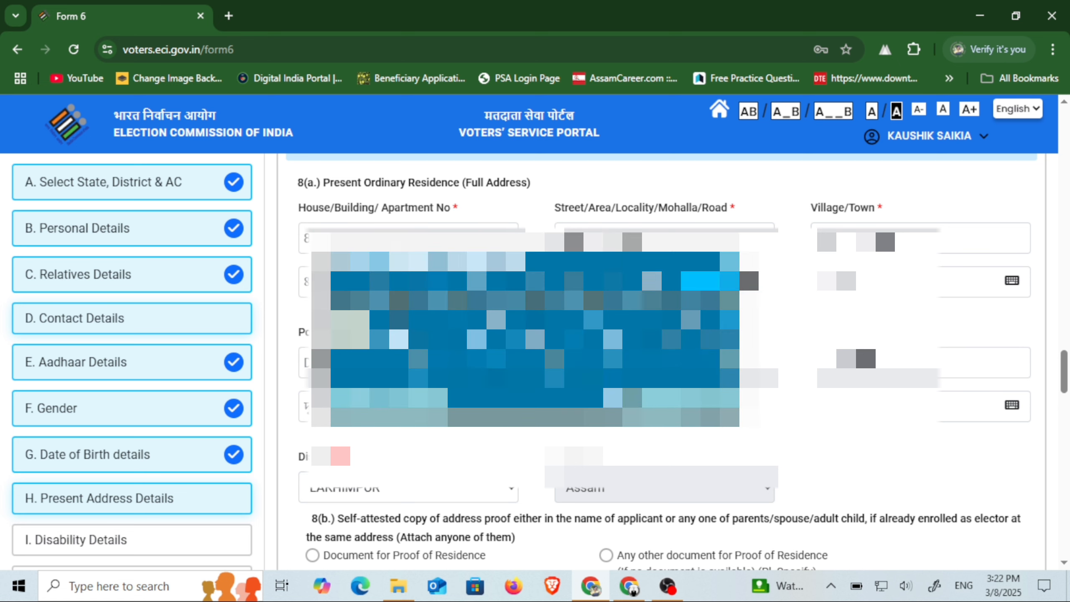
drag(603, 261, 251, 257)
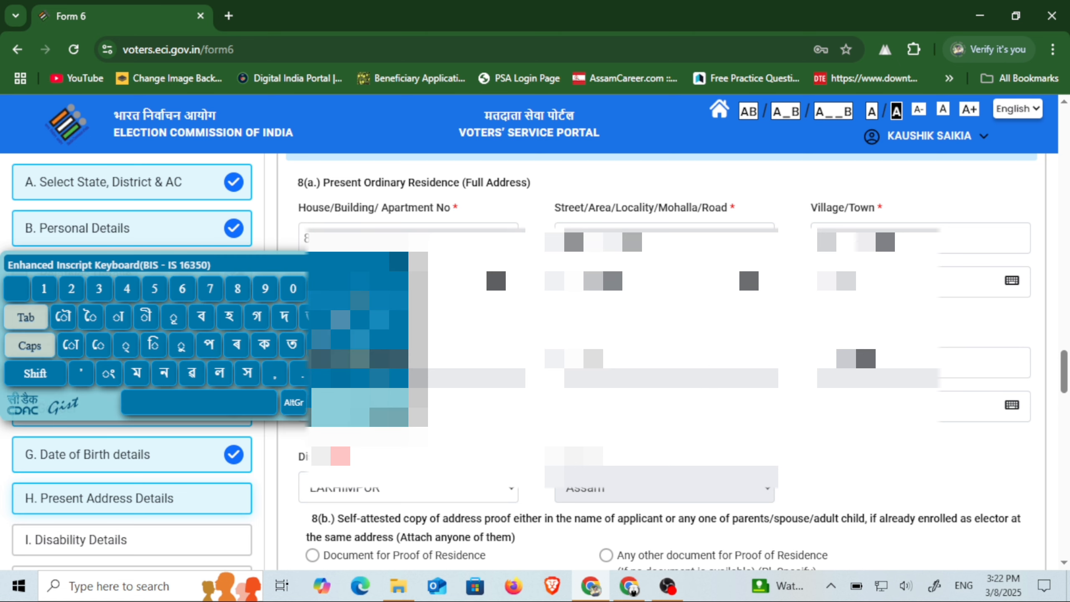
click(632, 281)
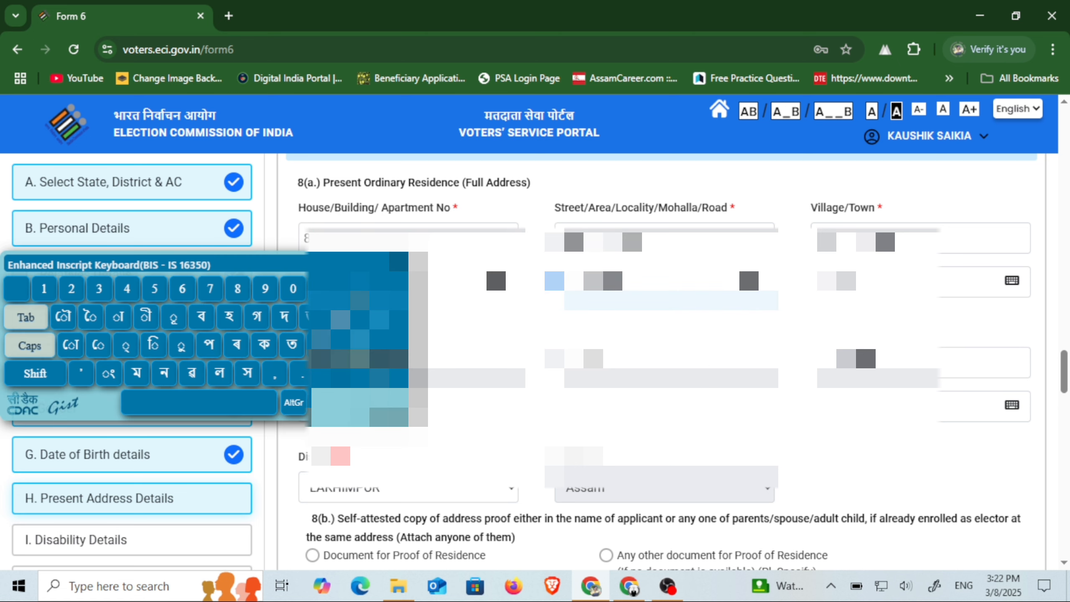
click(110, 378)
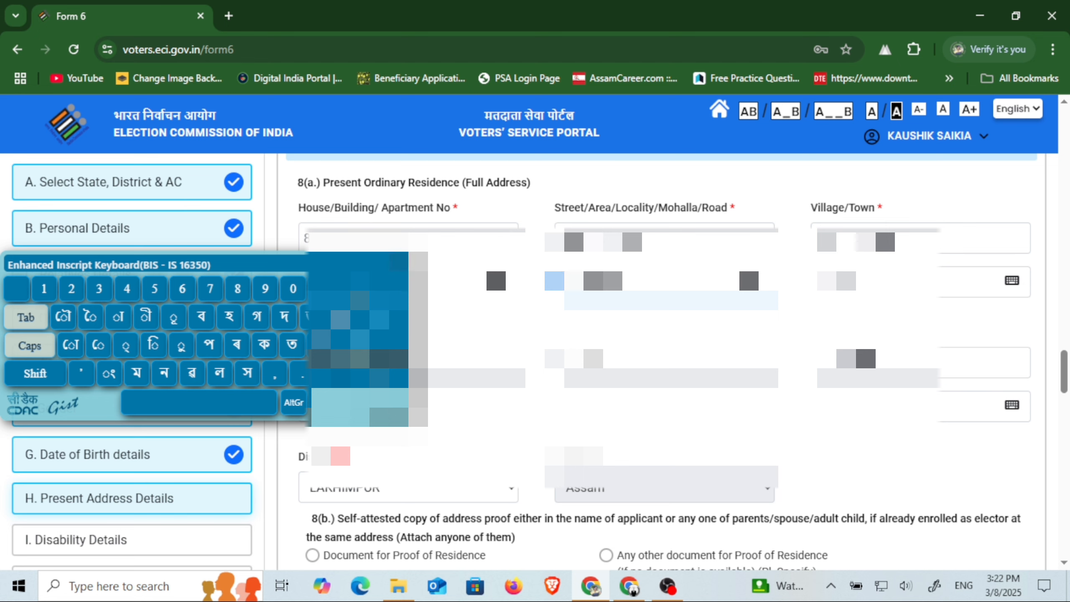
click(399, 264)
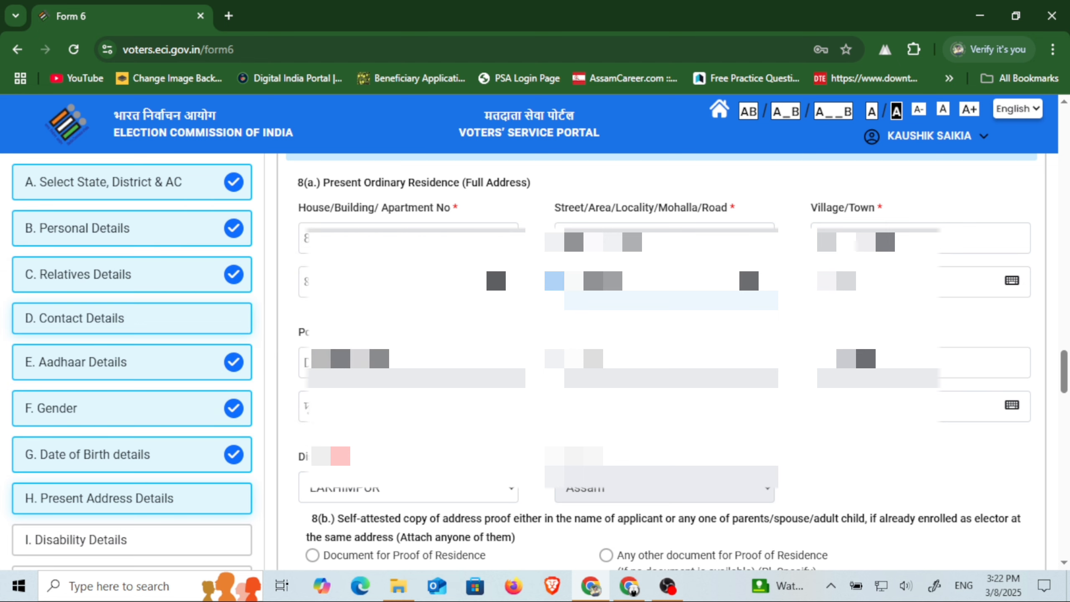
Correct the Assamese village name with the on-screen keyboard, then close the keyboard
click(881, 282)
key(BackSpace)
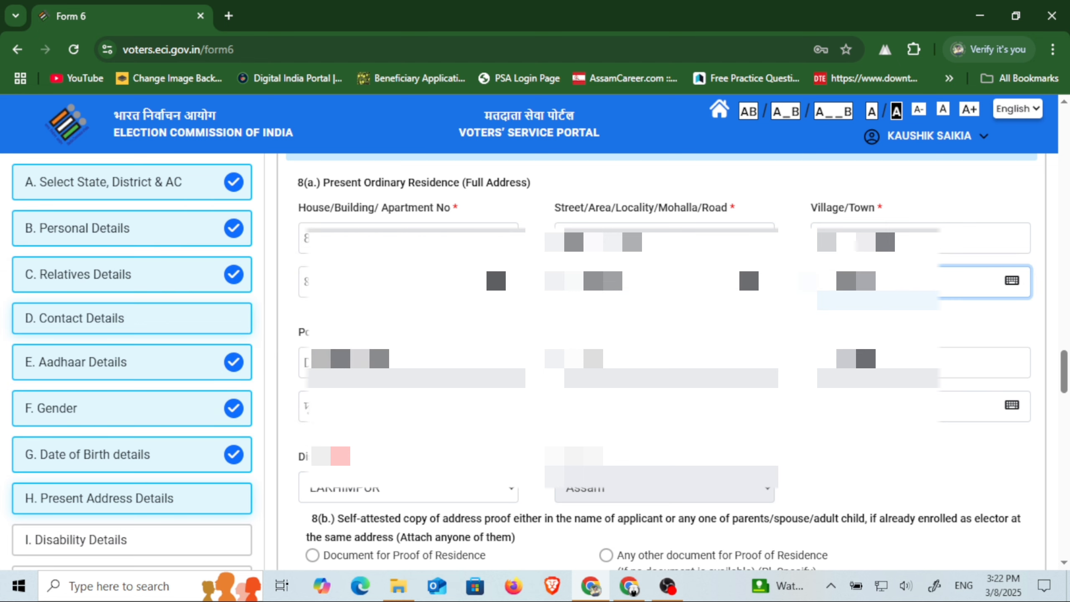
click(1012, 280)
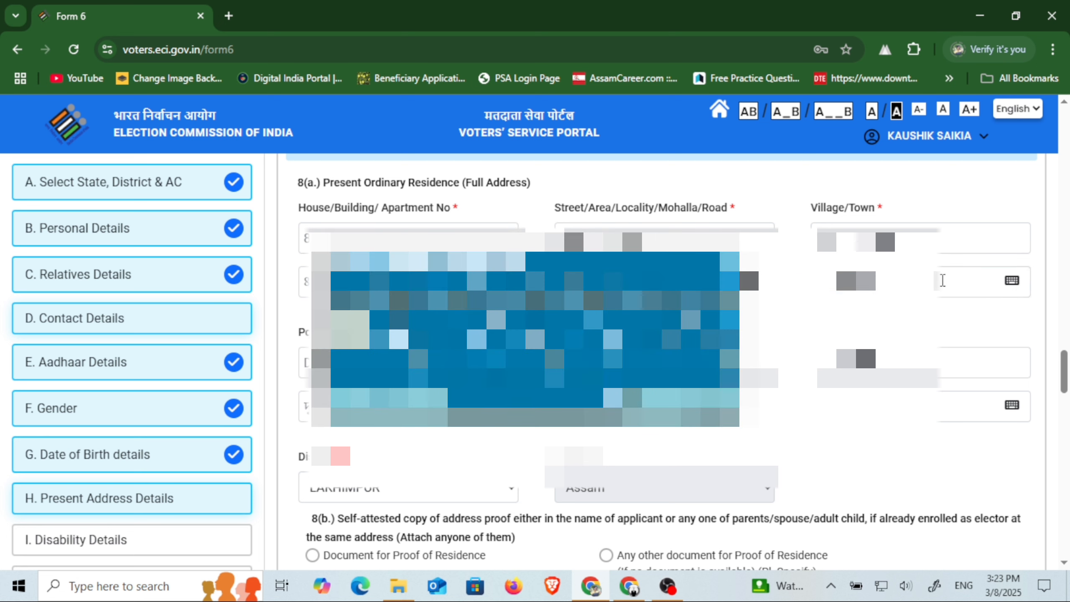
click(827, 281)
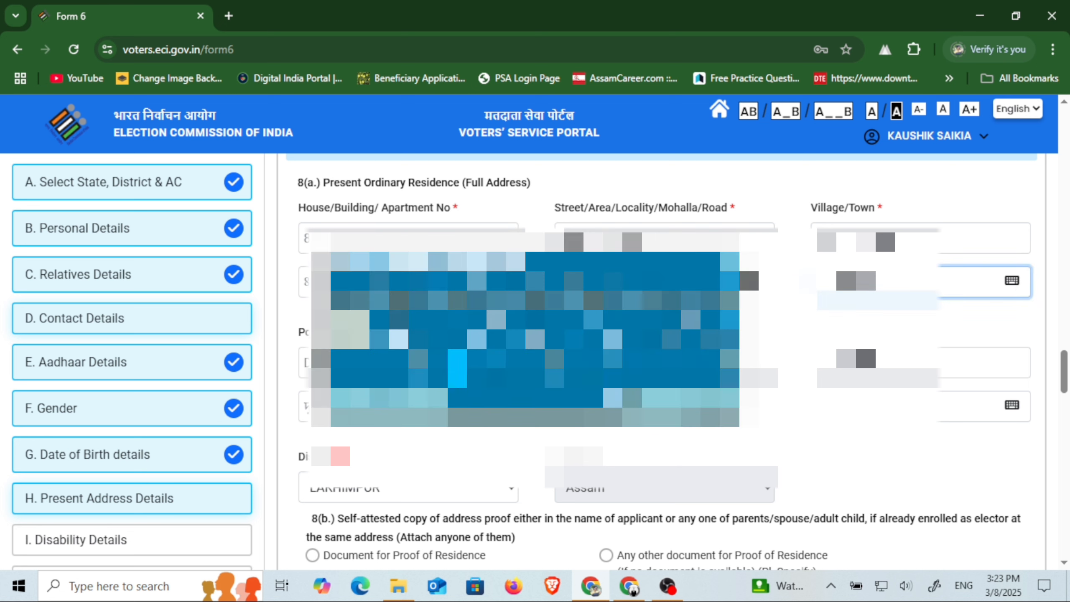
click(457, 370)
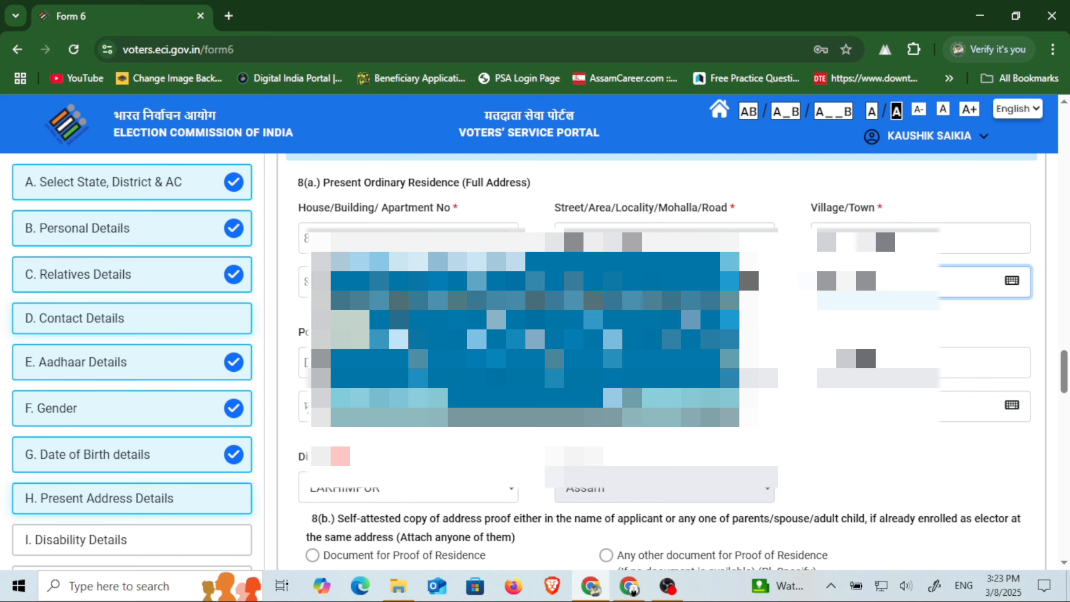
click(710, 288)
click(728, 262)
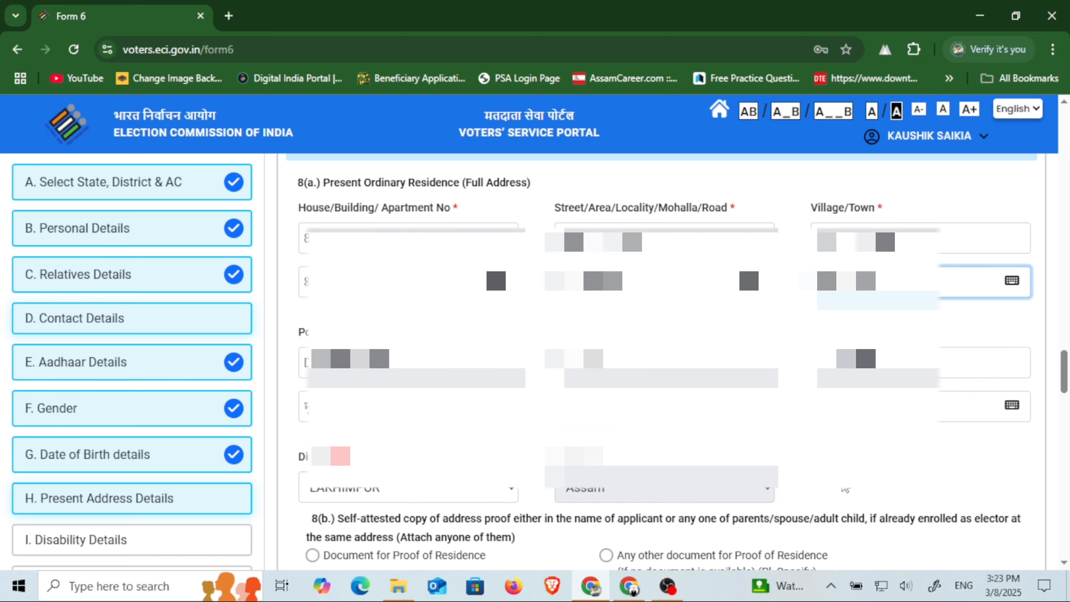
Choose Aadhaar Card as the proof-of-residence document type
scroll(845, 490, down, 4)
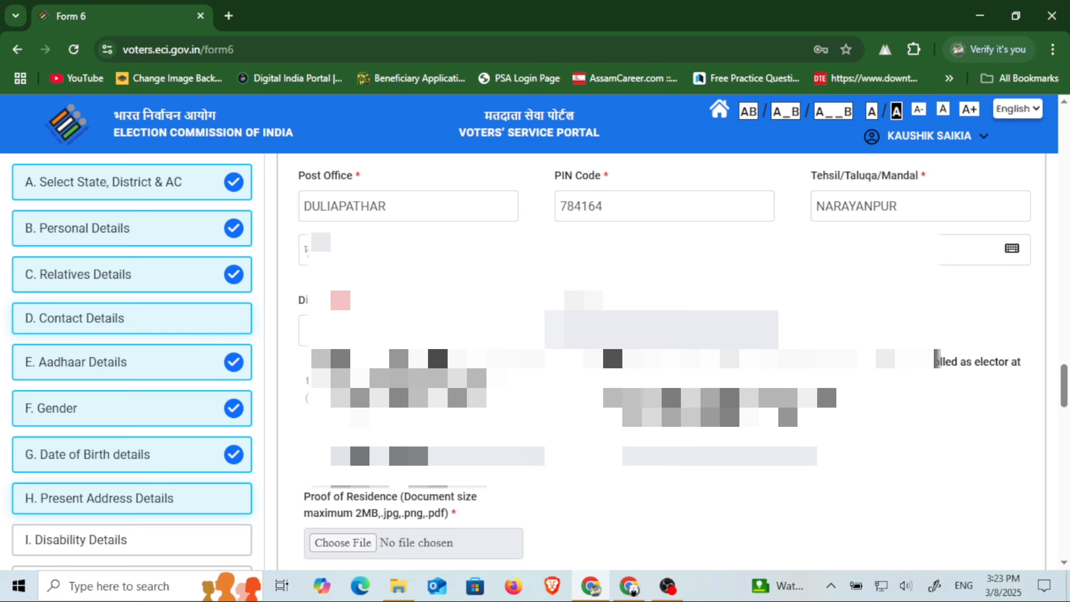
scroll(835, 463, down, 1)
scroll(834, 463, up, 1)
scroll(834, 463, down, 2)
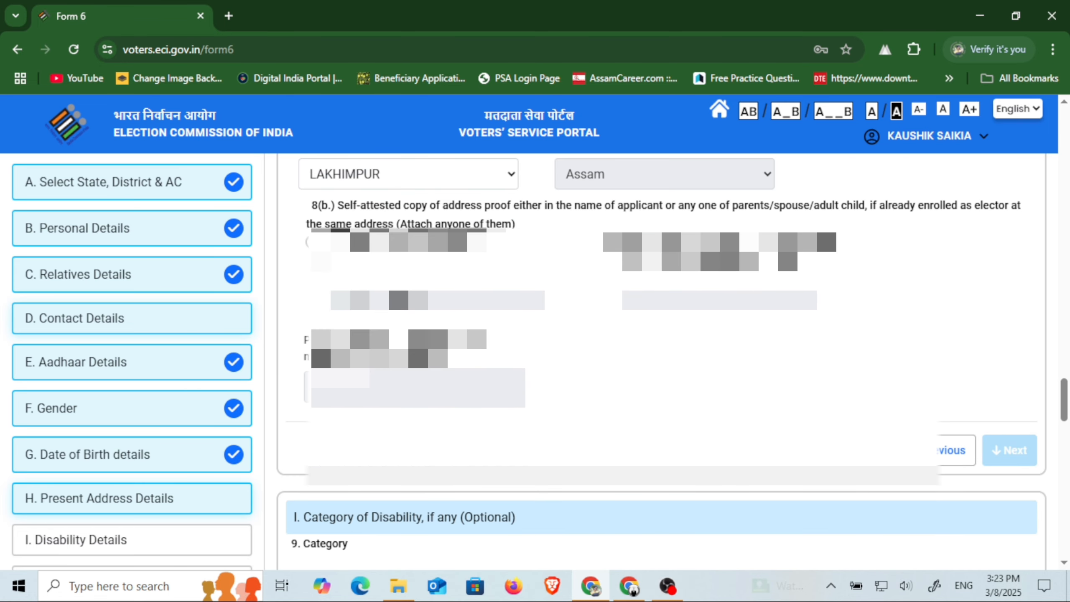
scroll(321, 253, down, 1)
scroll(321, 251, up, 1)
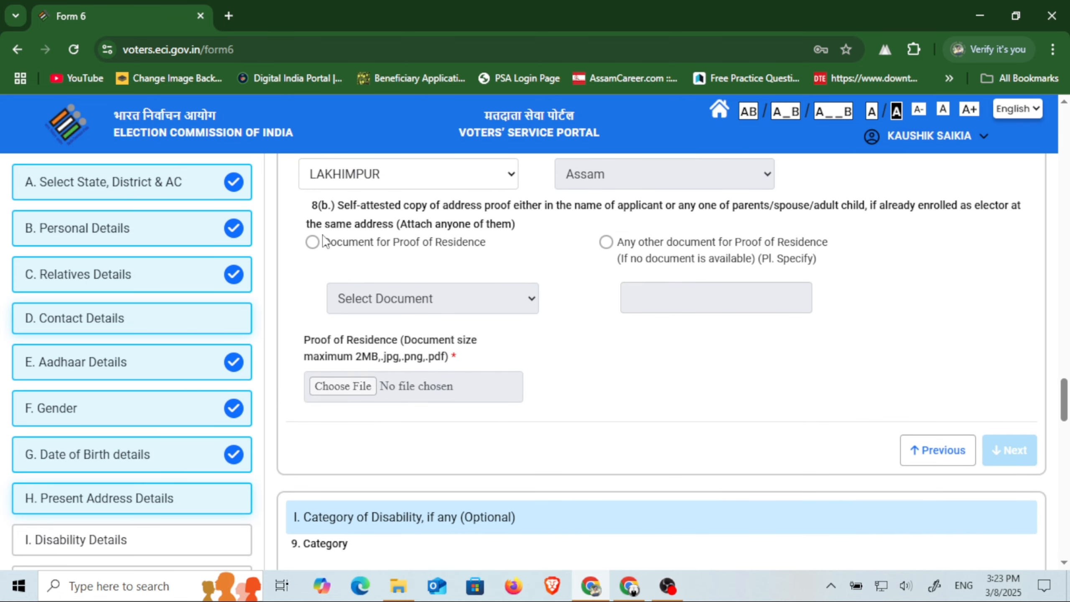
click(312, 244)
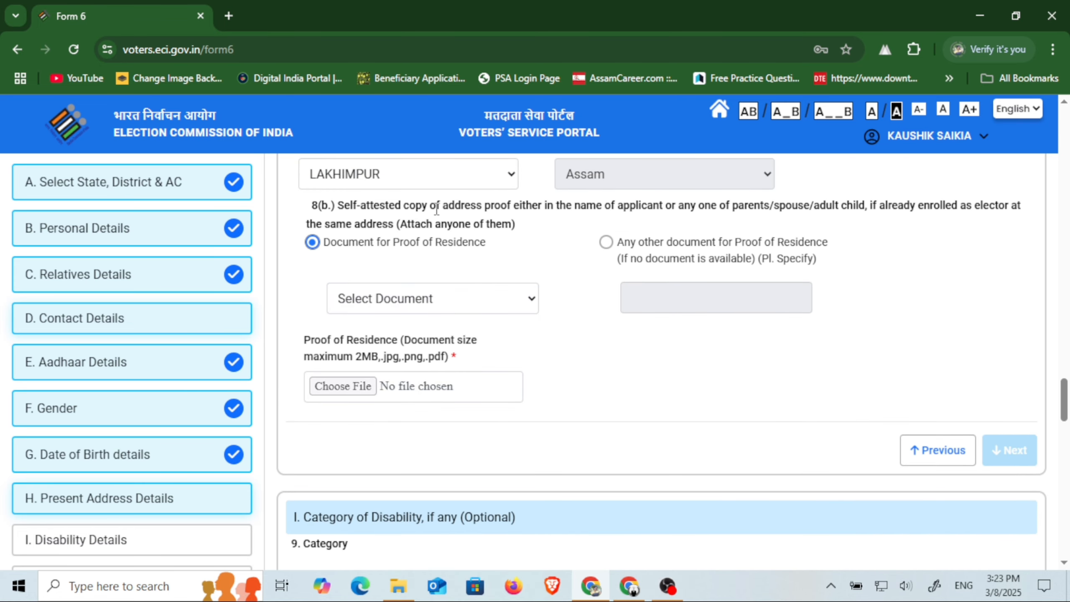
click(469, 303)
click(436, 369)
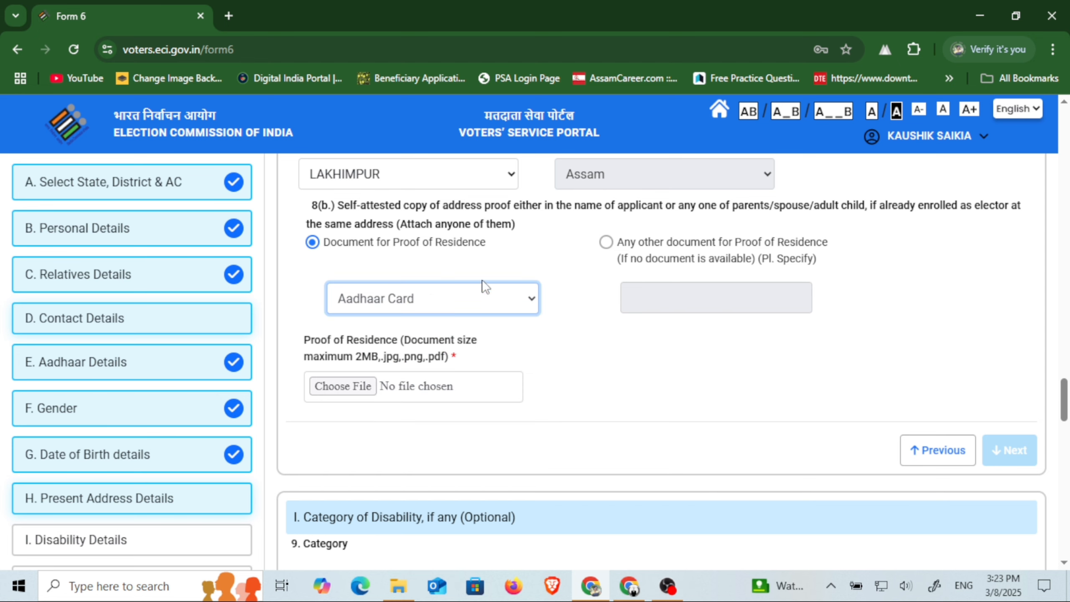
Upload the Aadhaar PDF from Downloads as the residence proof
click(364, 390)
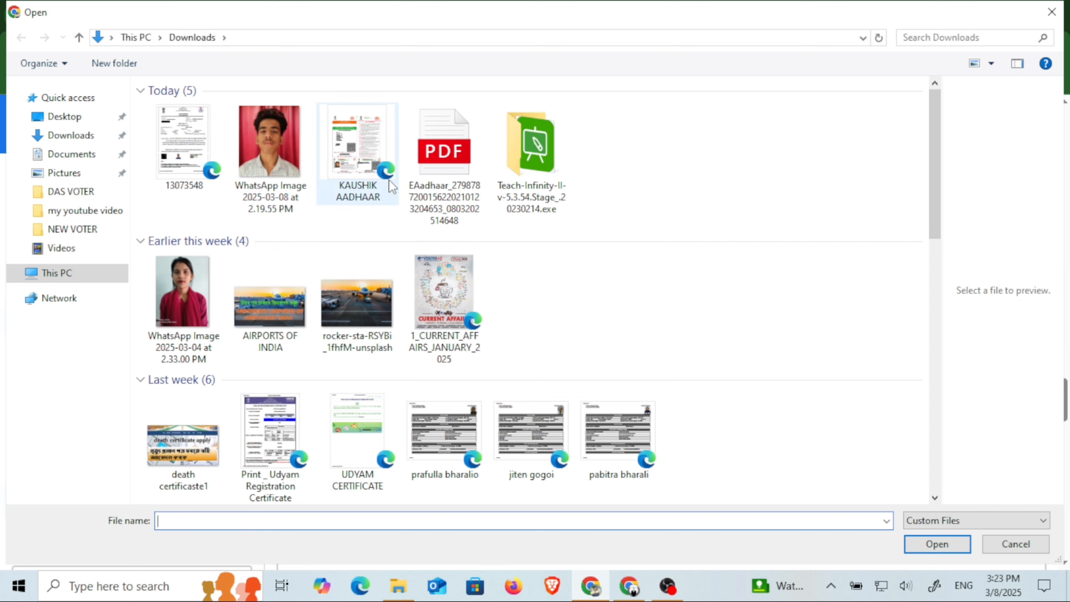
click(371, 171)
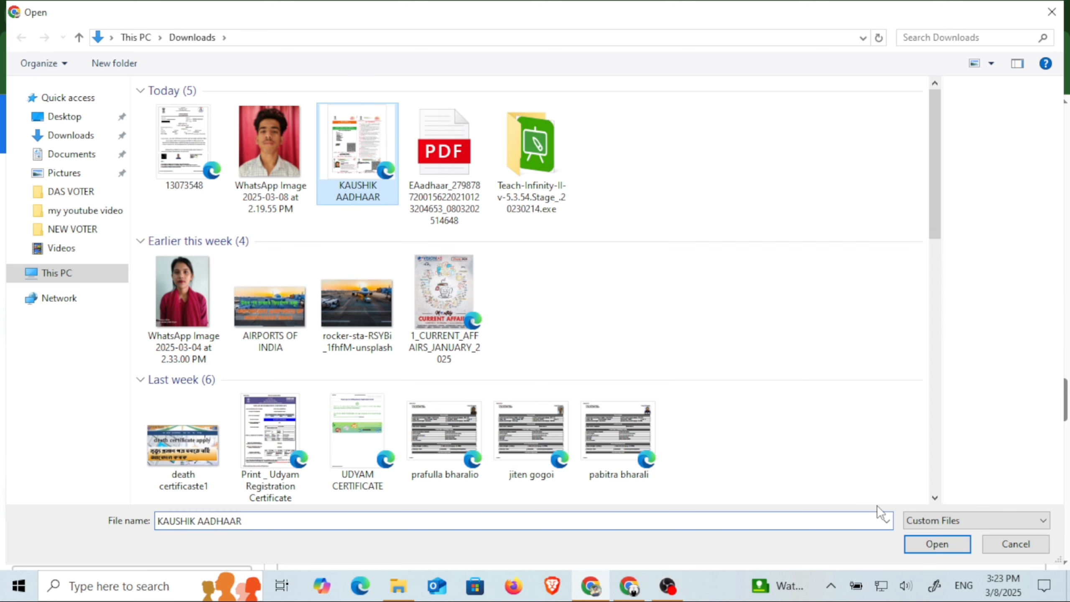
click(936, 546)
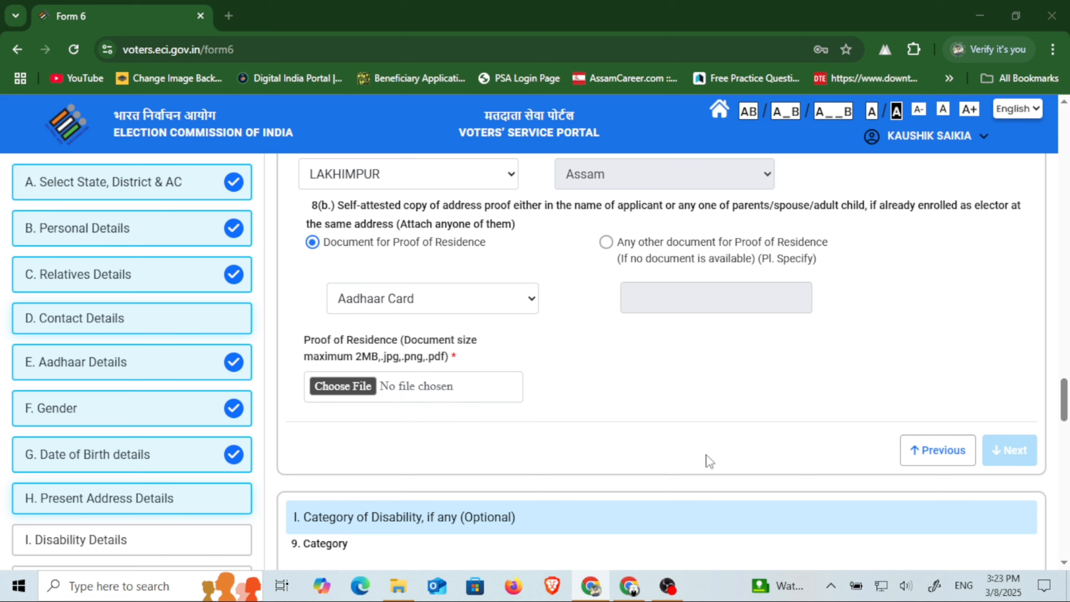
double_click(360, 386)
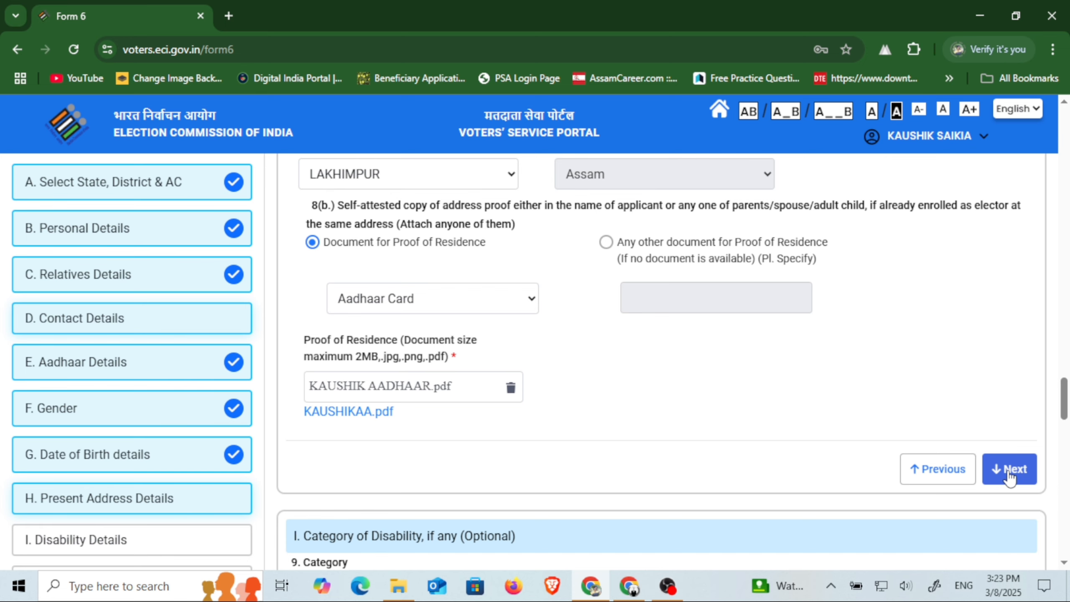
scroll(1008, 472, up, 3)
scroll(1009, 473, down, 2)
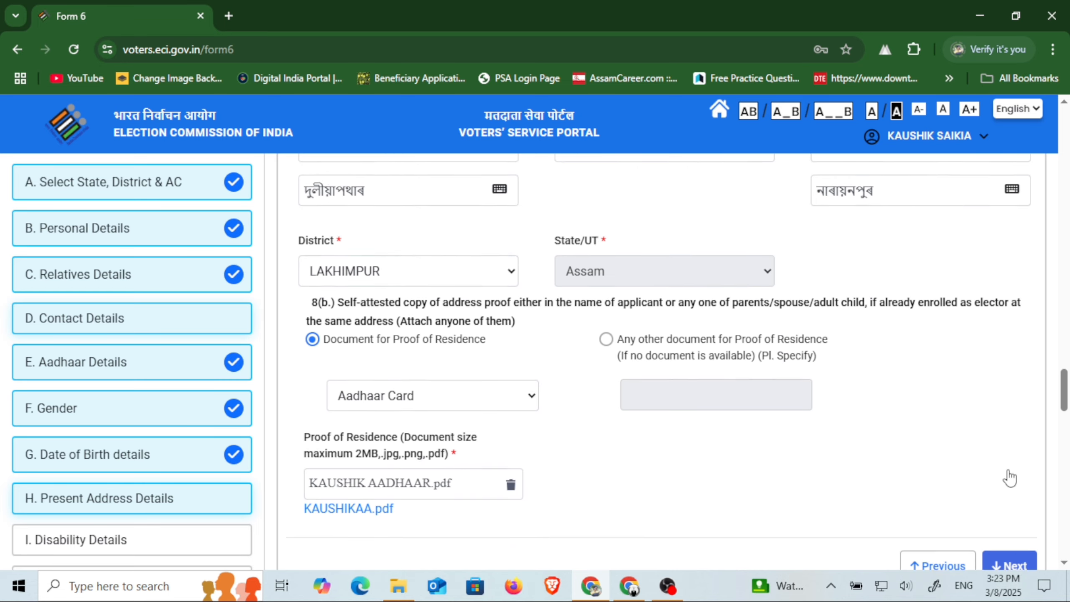
Save Present Address, then skip the empty Disability Details section to Family Member
click(1013, 544)
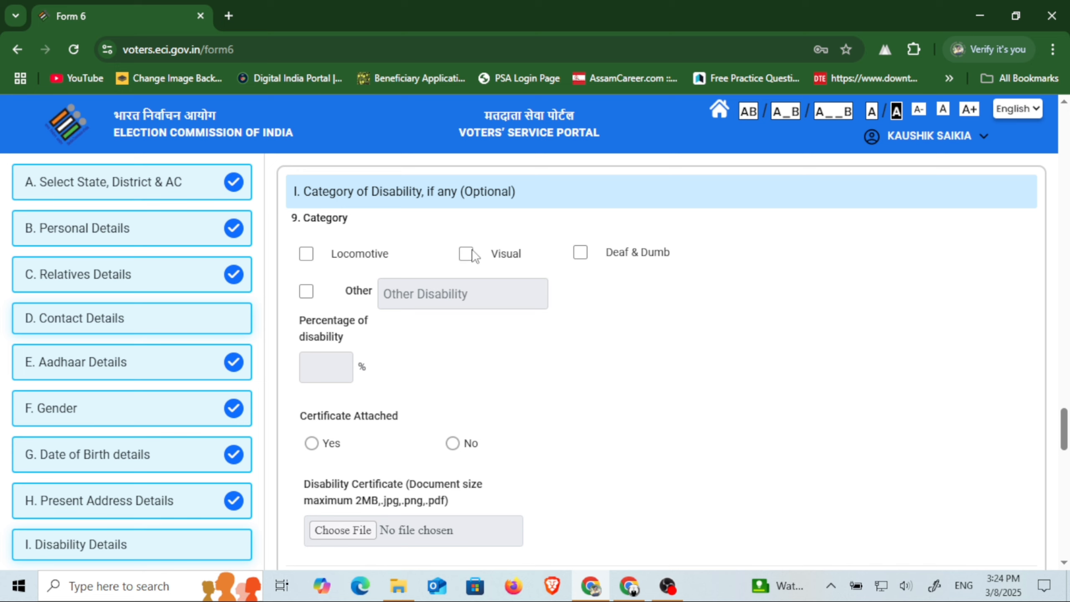
scroll(496, 467, down, 4)
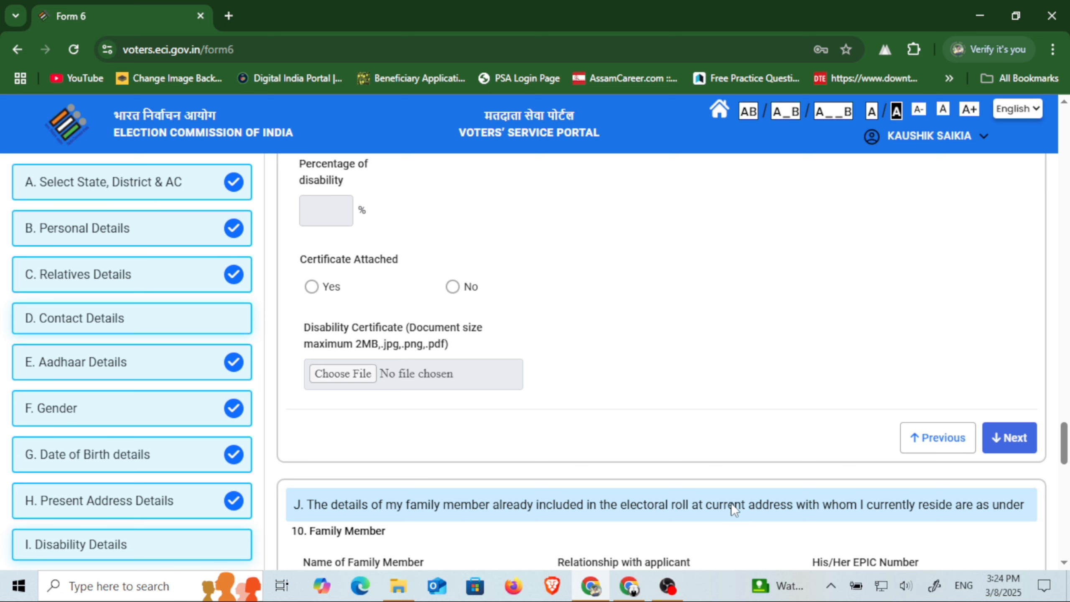
click(1013, 439)
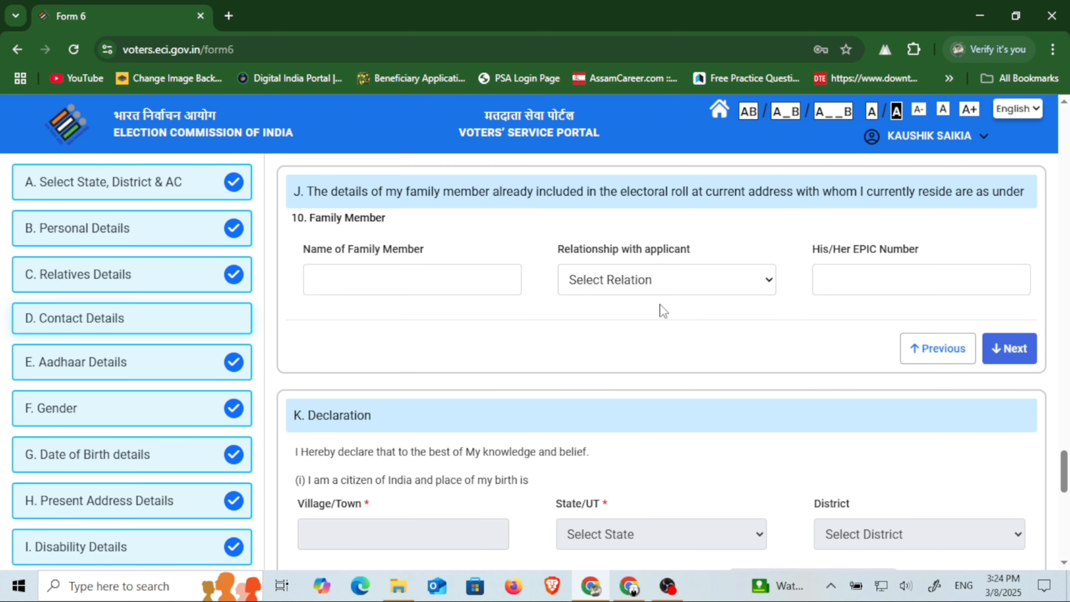
Enter the family member's name, pick their relationship, add their EPIC number, and save
click(373, 283)
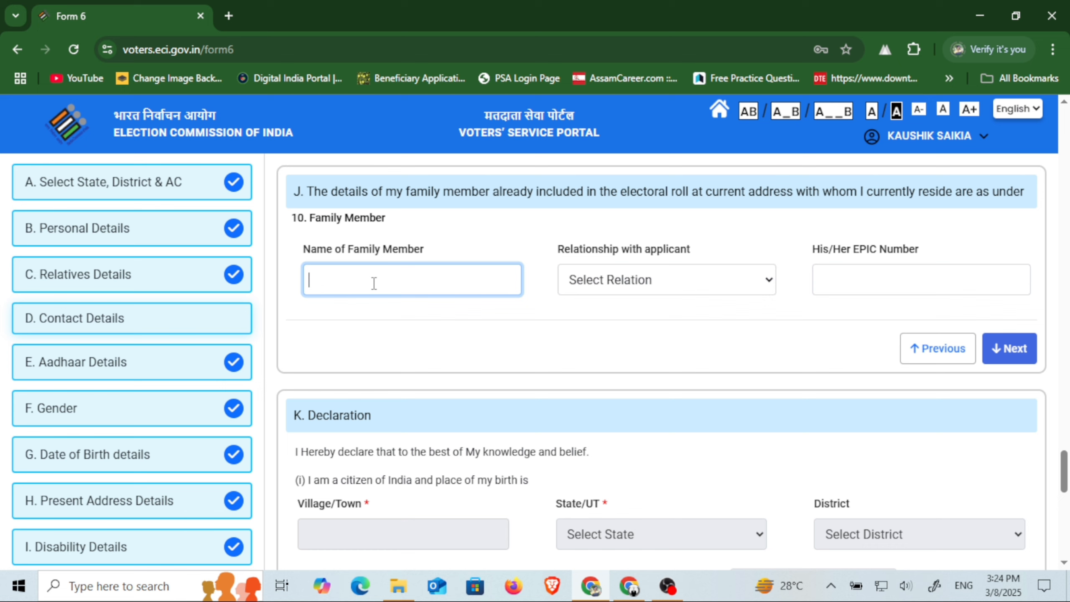
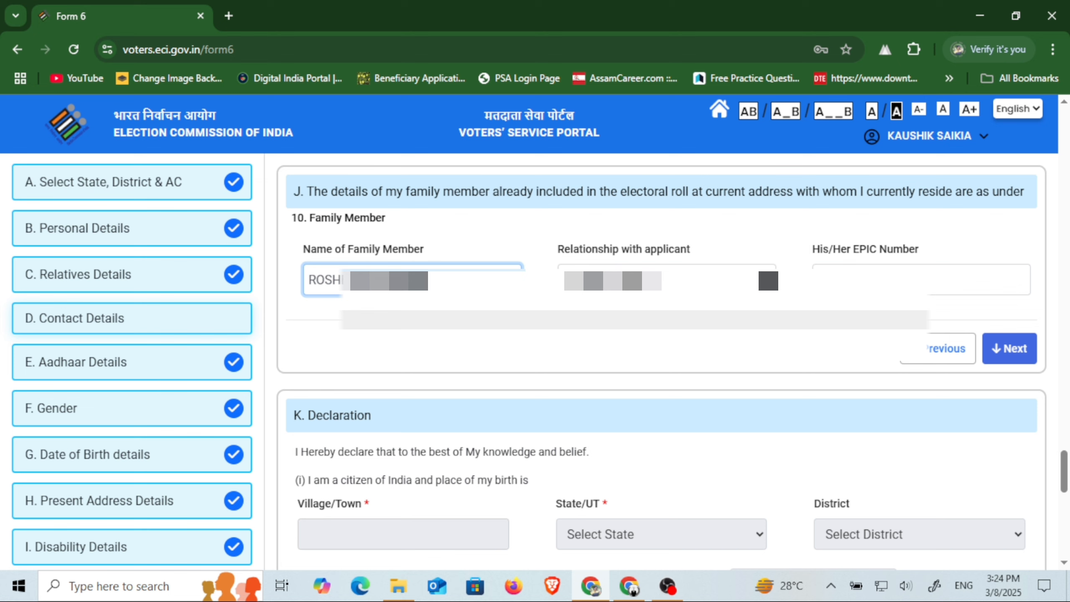
click(667, 280)
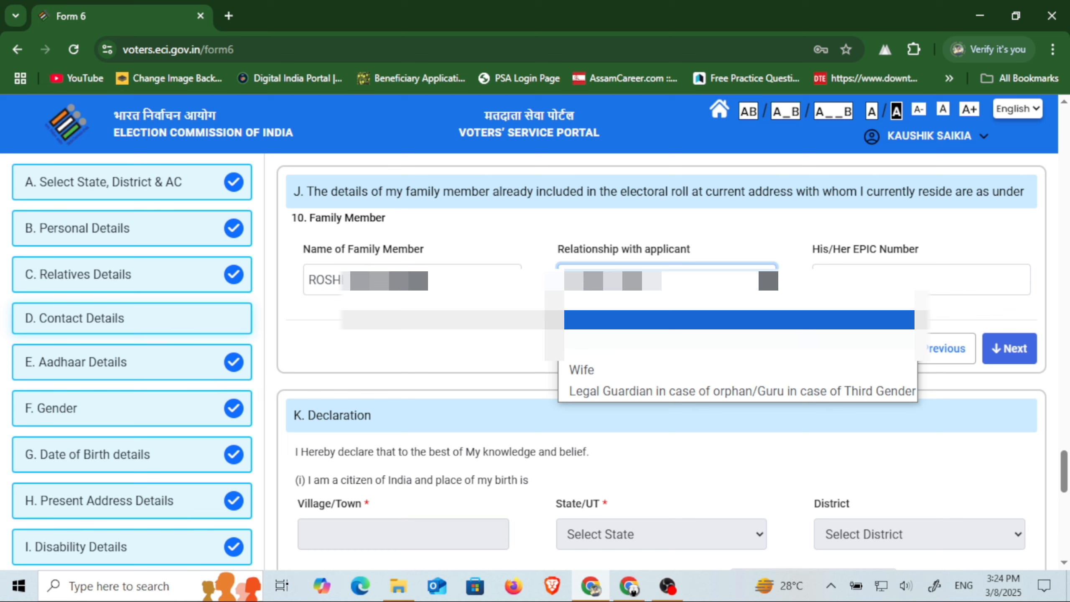
click(592, 329)
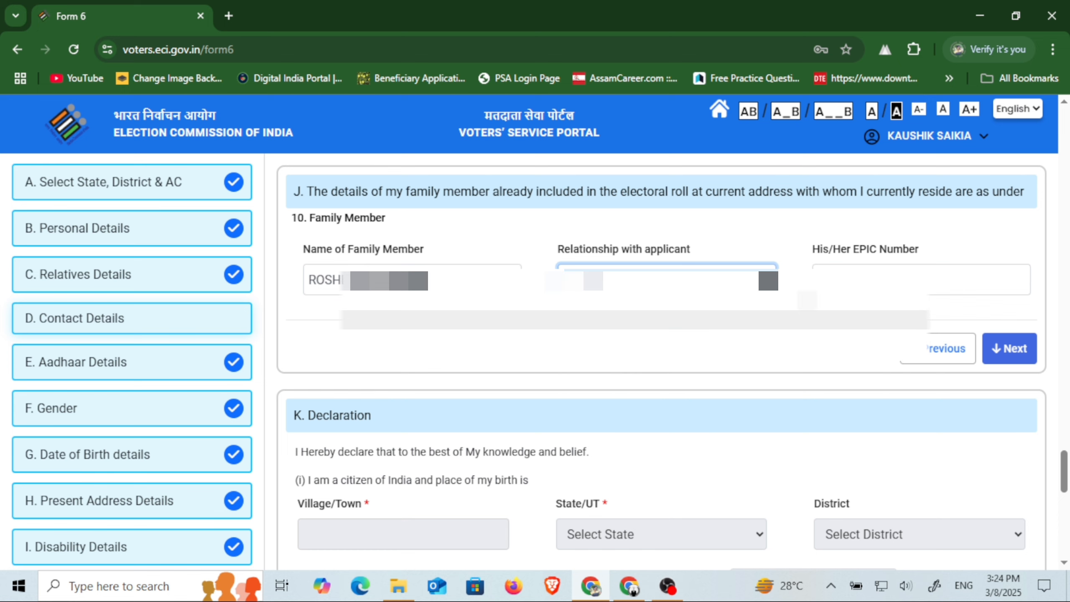
click(877, 280)
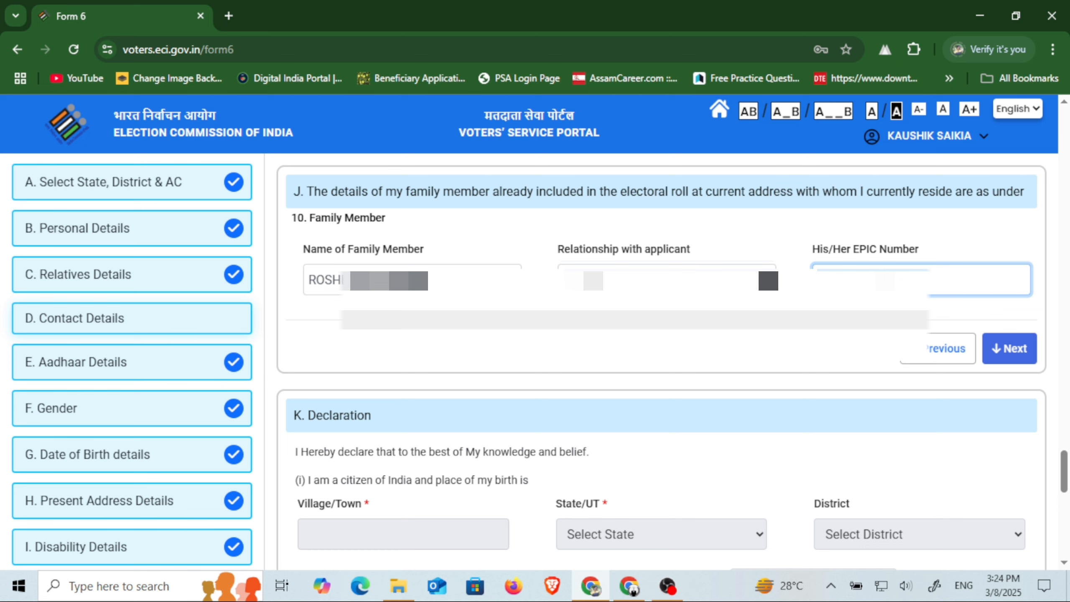
text(****)
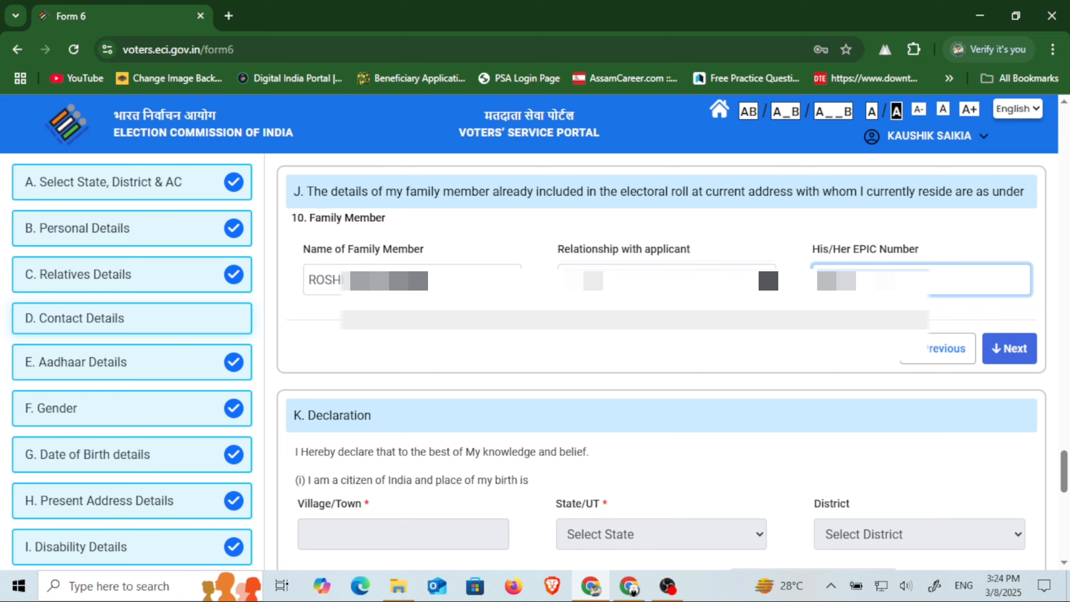
text(**)
click(1017, 349)
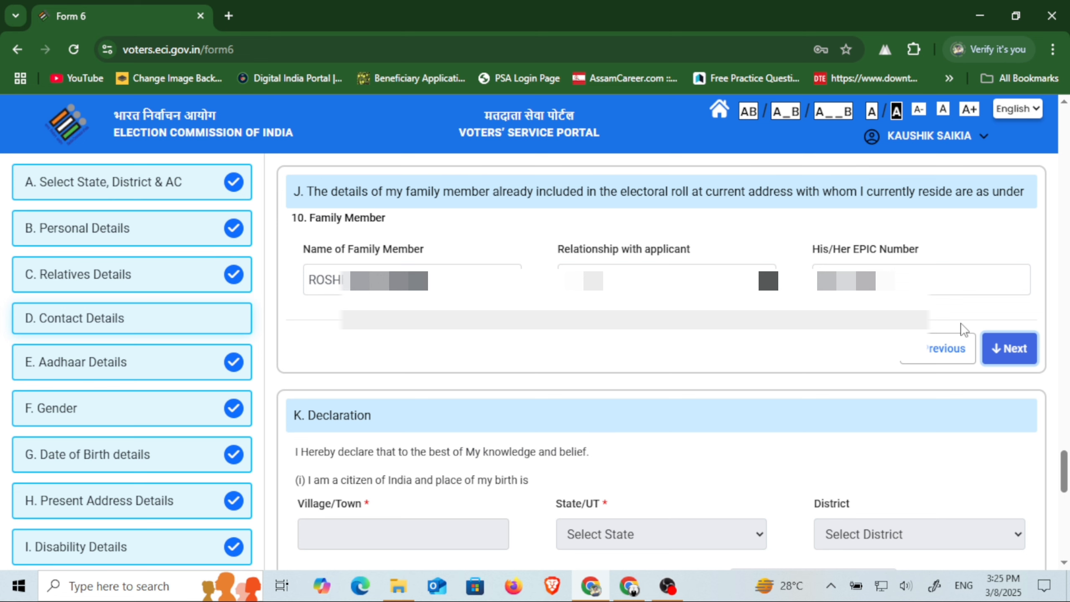
Enter birthplace village 'NO.3 PICHALA' with state Assam and district LAKHIMPUR
scroll(549, 365, down, 5)
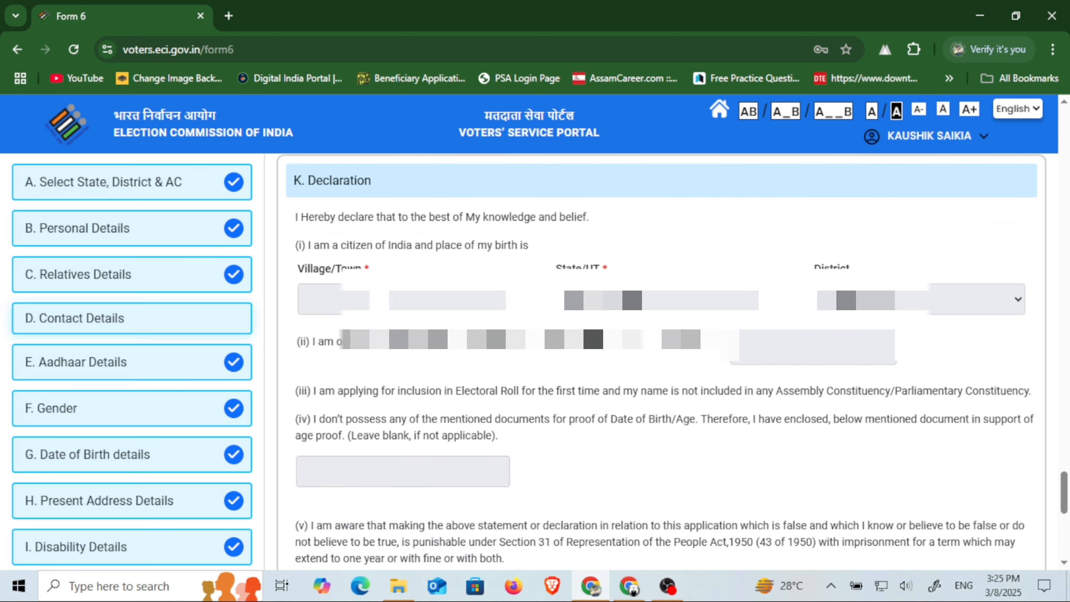
scroll(551, 320, up, 1)
scroll(554, 319, down, 1)
scroll(961, 288, up, 5)
click(1016, 351)
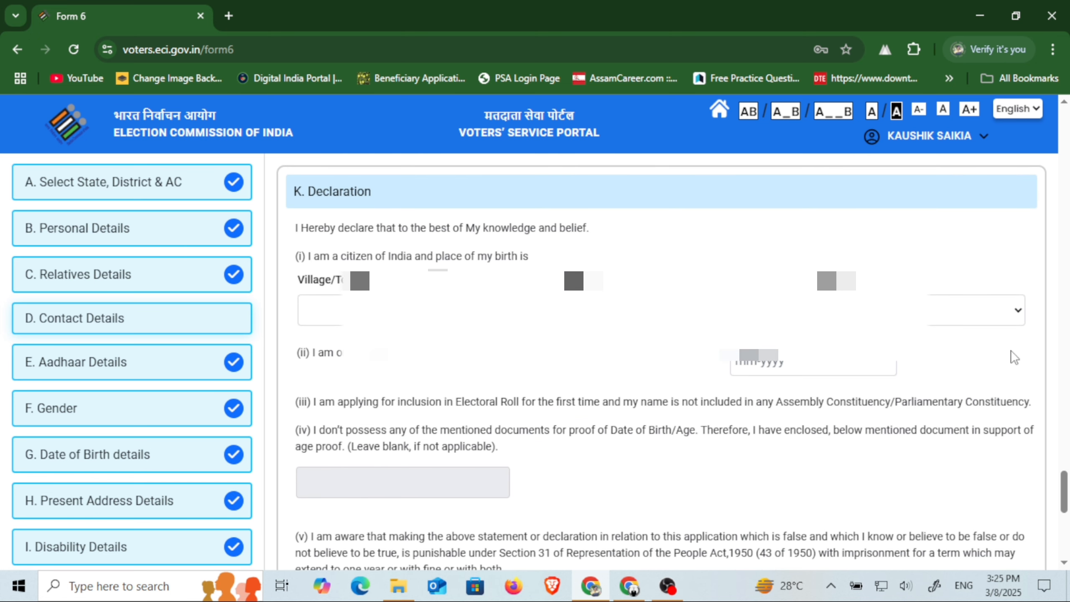
scroll(809, 362, down, 2)
click(387, 234)
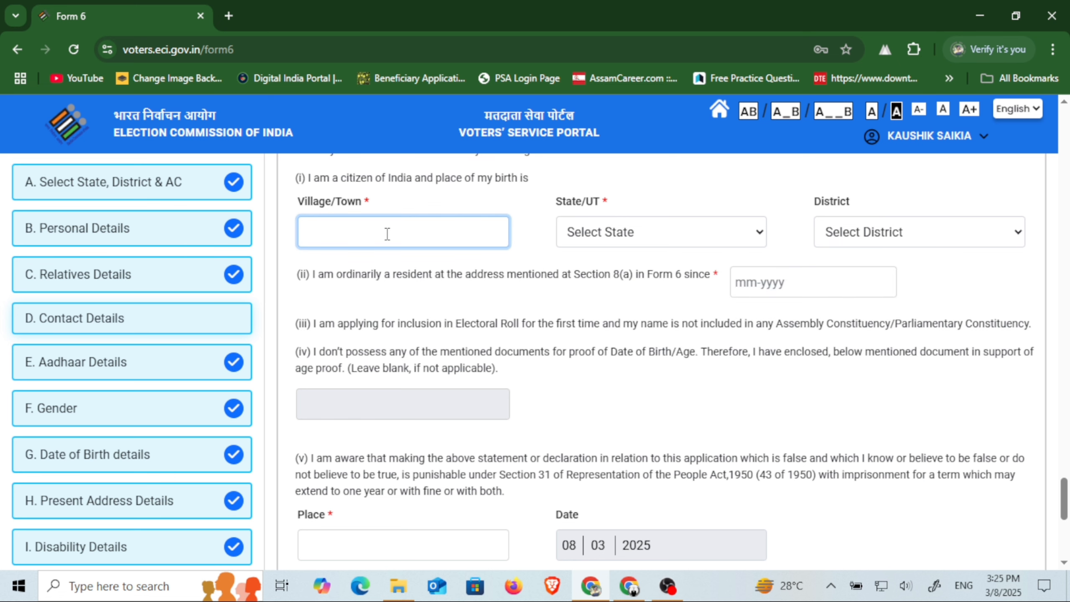
text(NO.3 PICHALA)
click(660, 240)
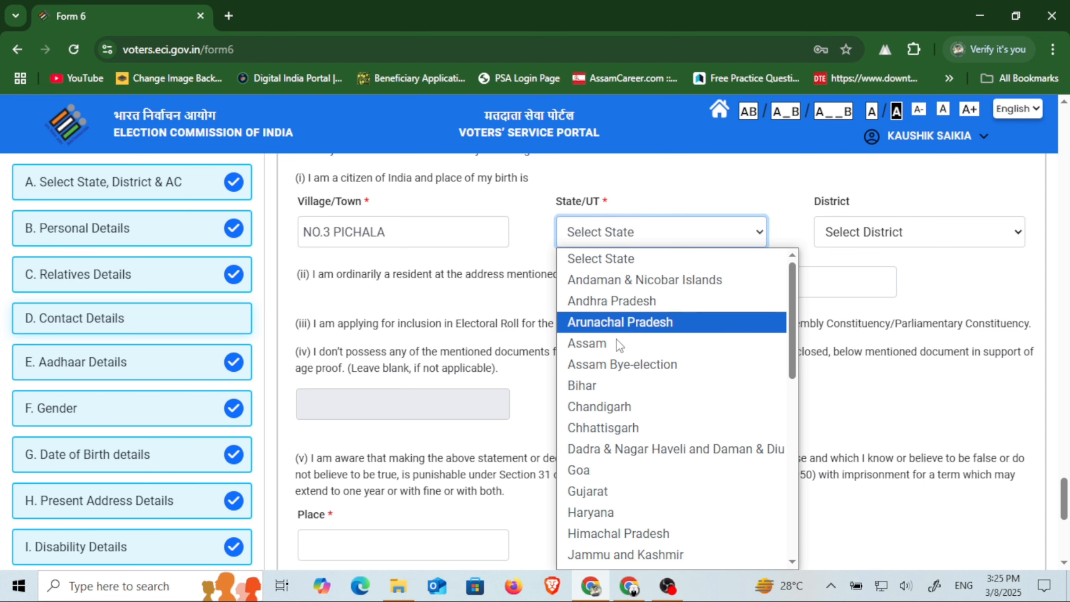
click(618, 342)
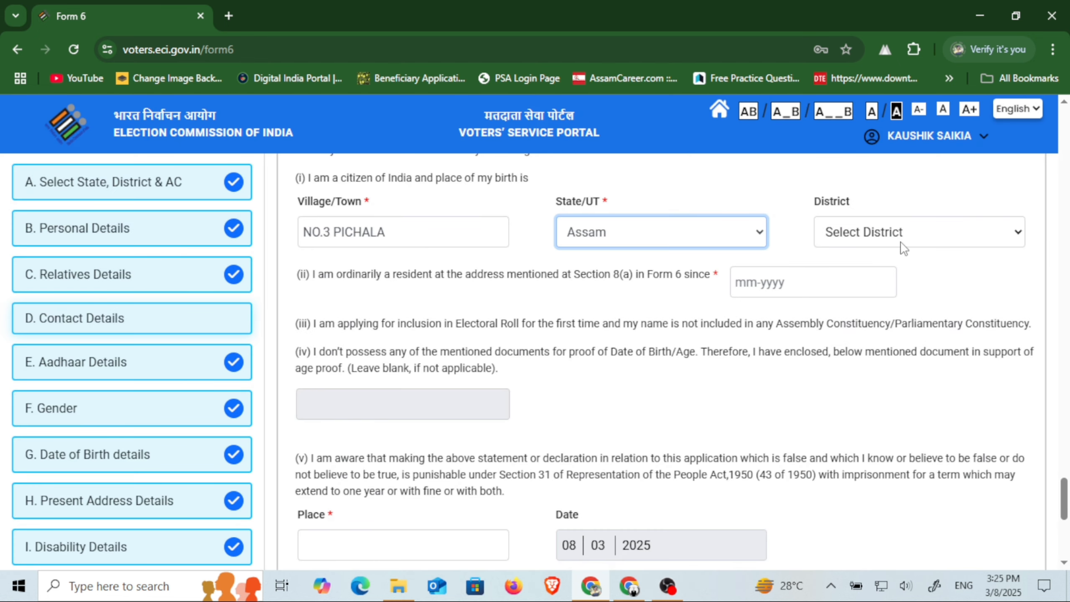
click(905, 240)
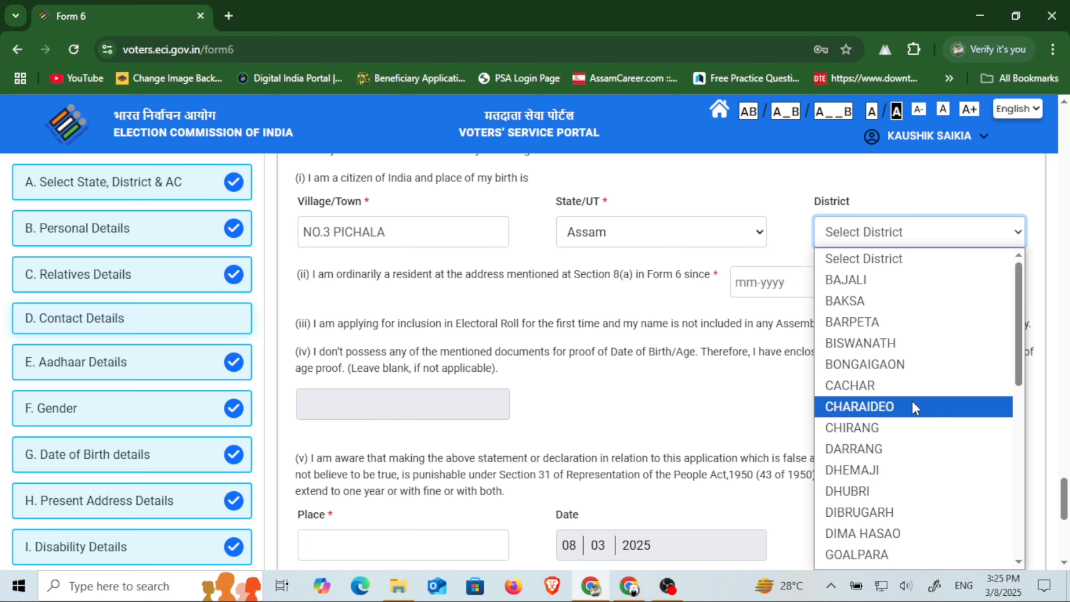
key(l)
click(893, 559)
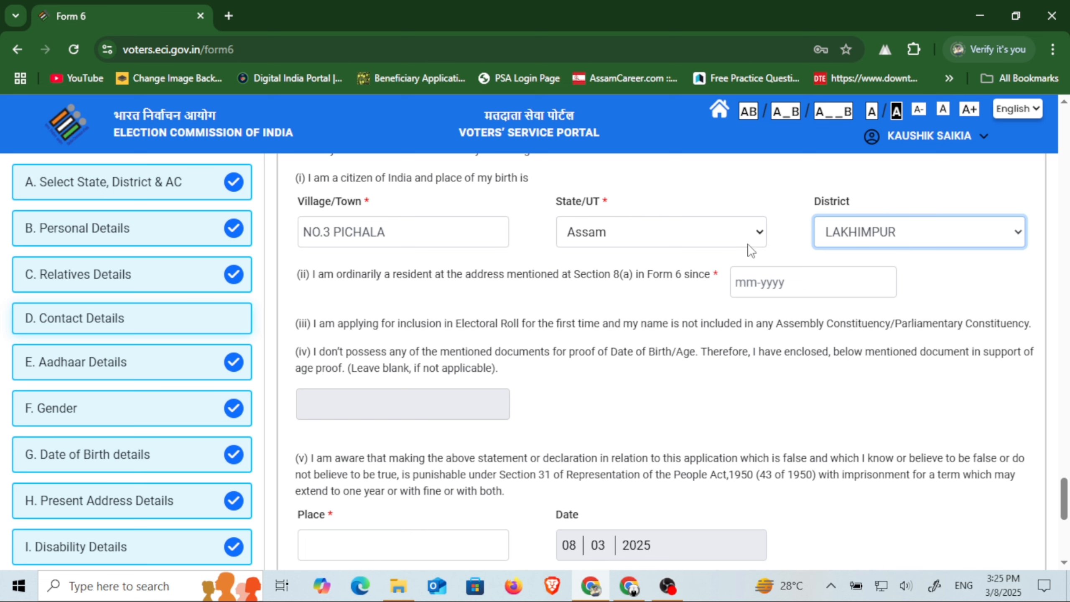
Set the resident-since date to October 2005 in the month picker
scroll(800, 285, down, 1)
scroll(800, 286, down, 1)
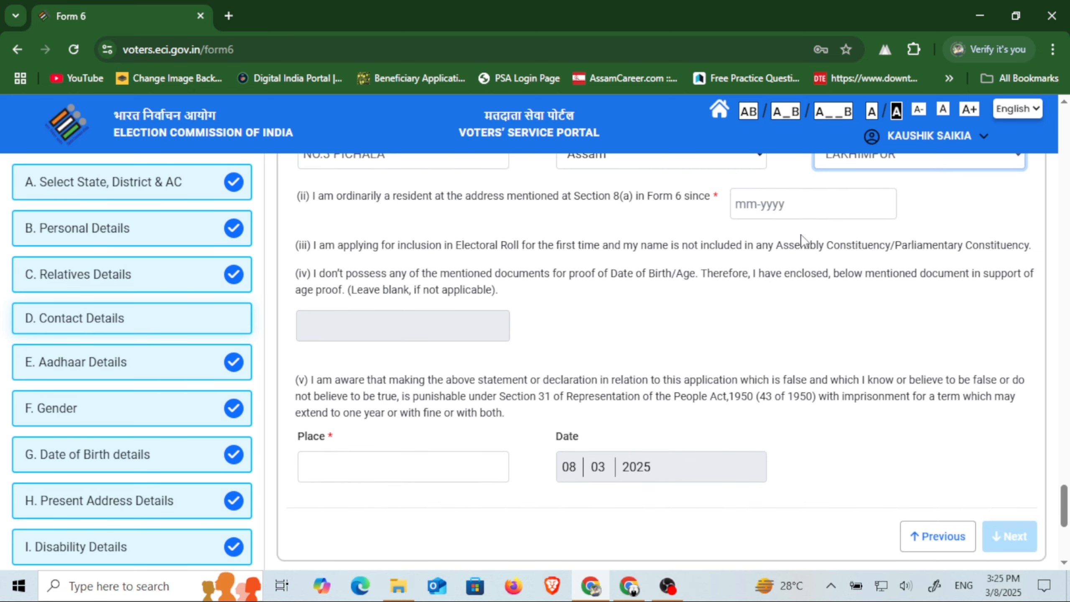
click(756, 208)
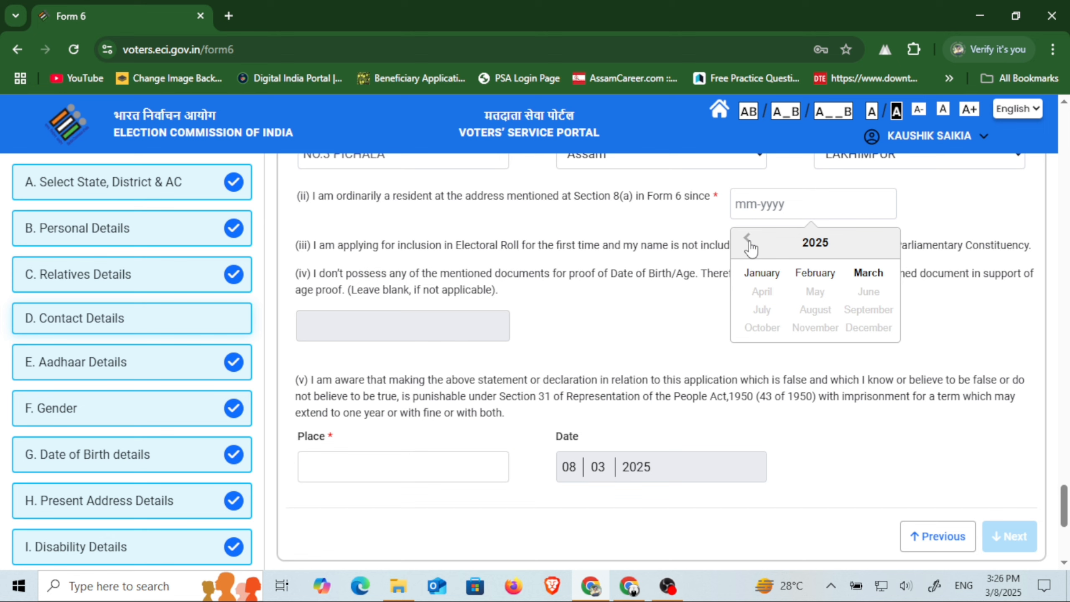
click(748, 239)
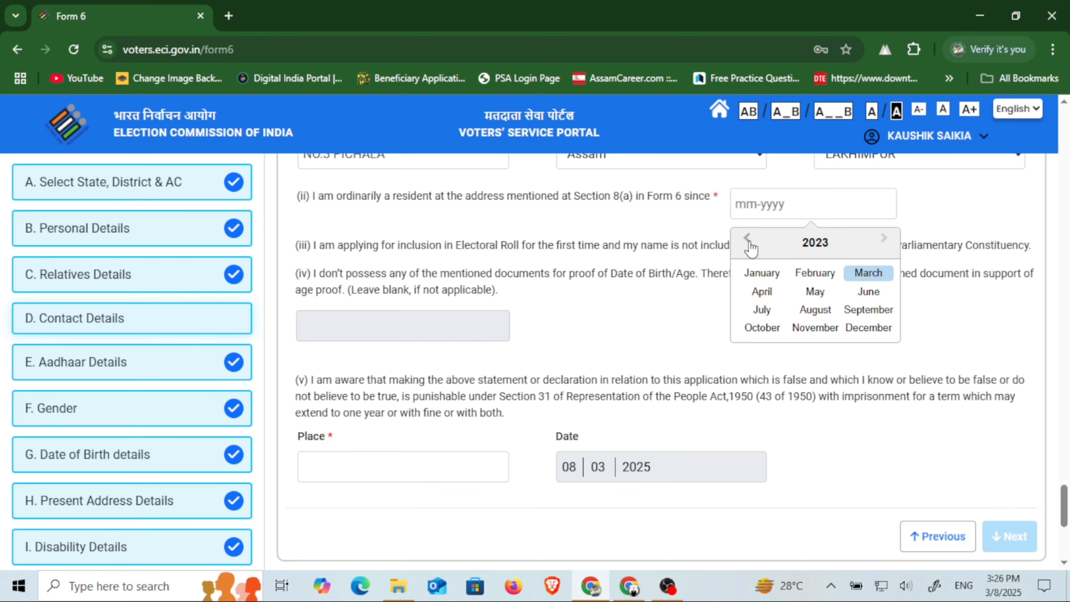
click(749, 244)
click(749, 244)
click(750, 243)
click(749, 243)
click(750, 243)
click(749, 243)
click(749, 243)
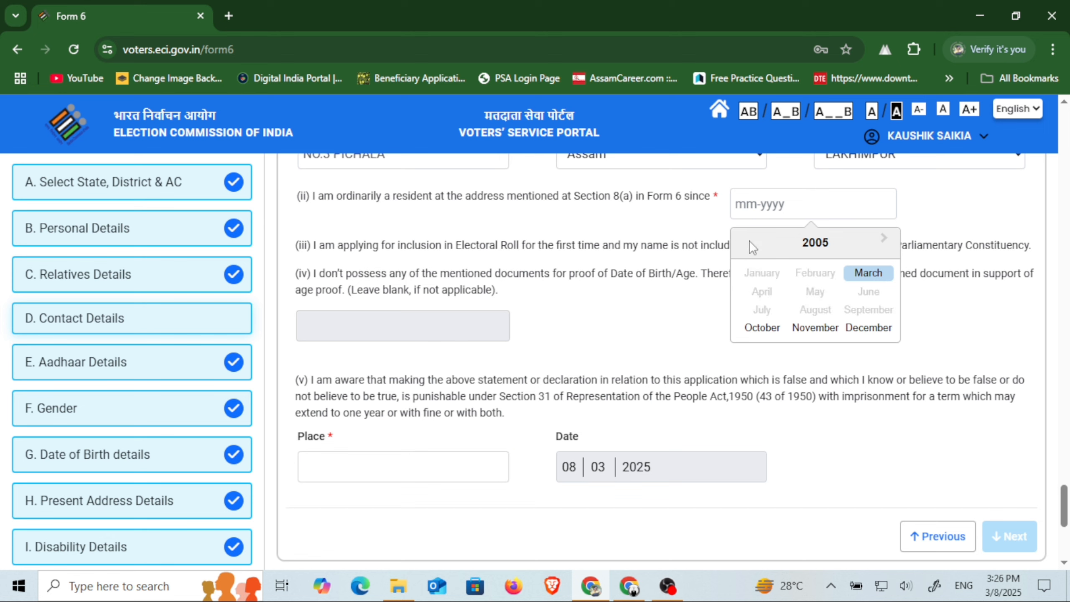
click(762, 328)
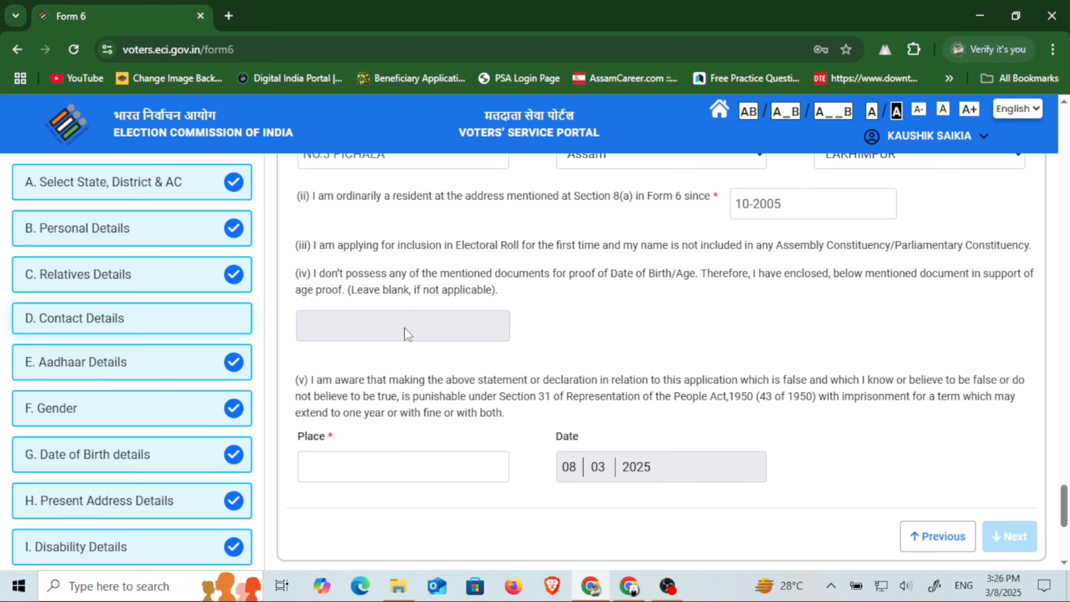
Remove the invalid character from the Place entry and finish the Declaration section
scroll(407, 323, down, 3)
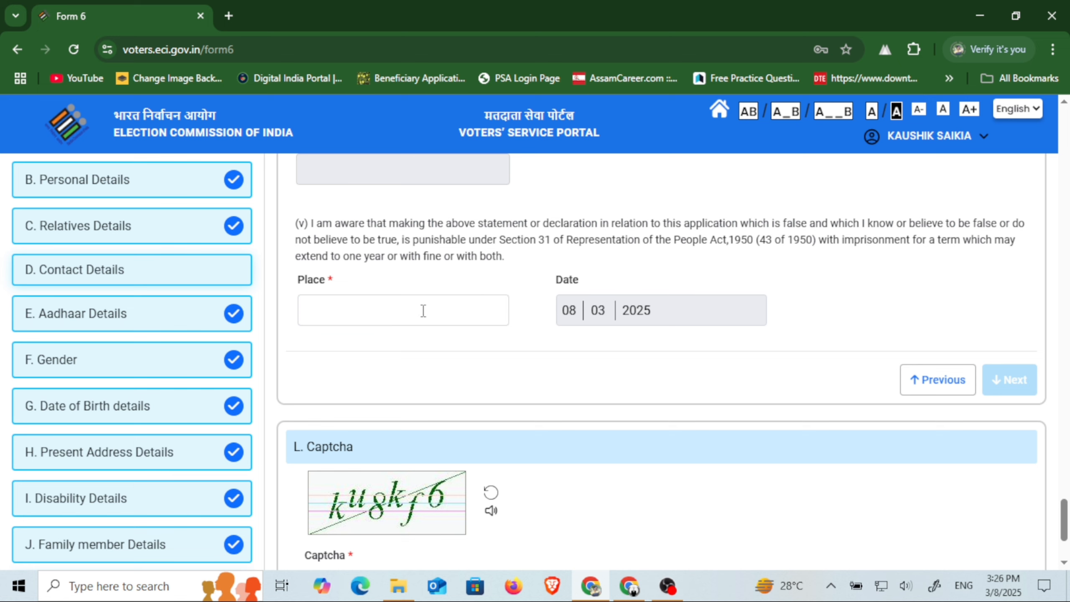
click(344, 312)
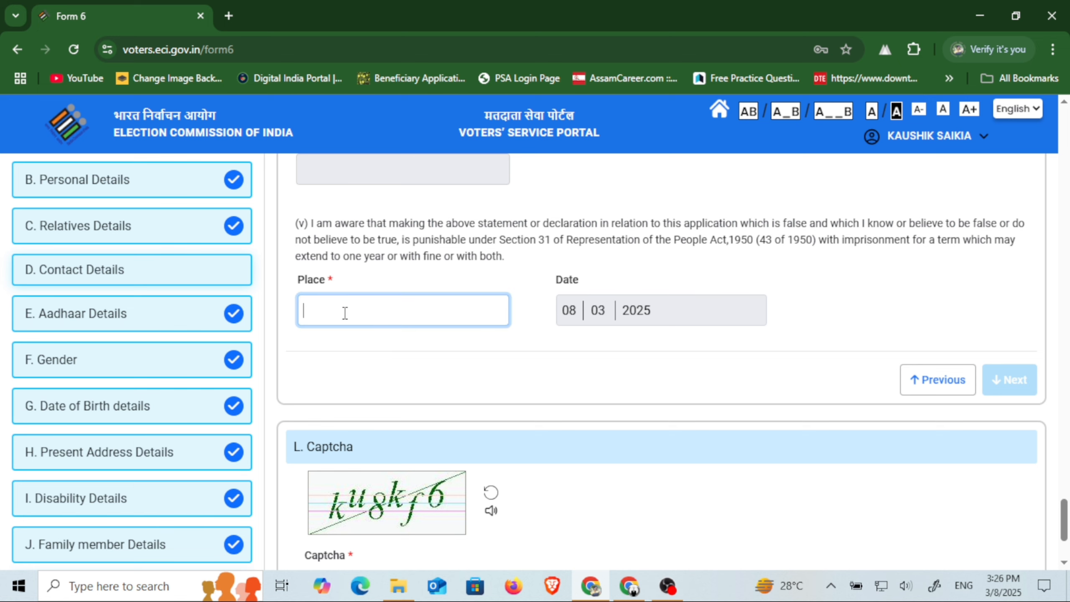
text(NO)
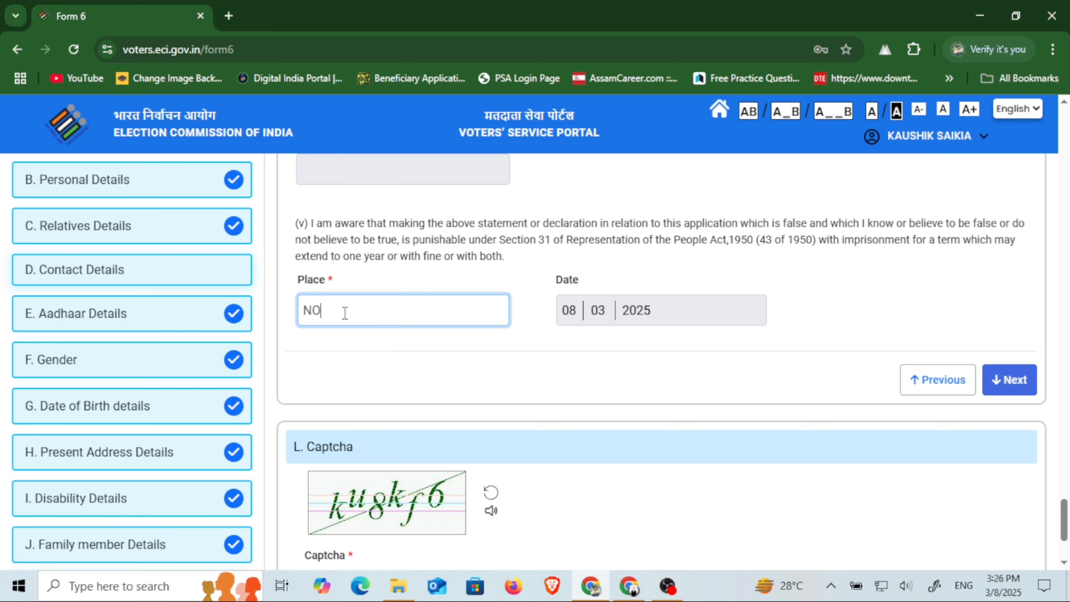
text(.3)
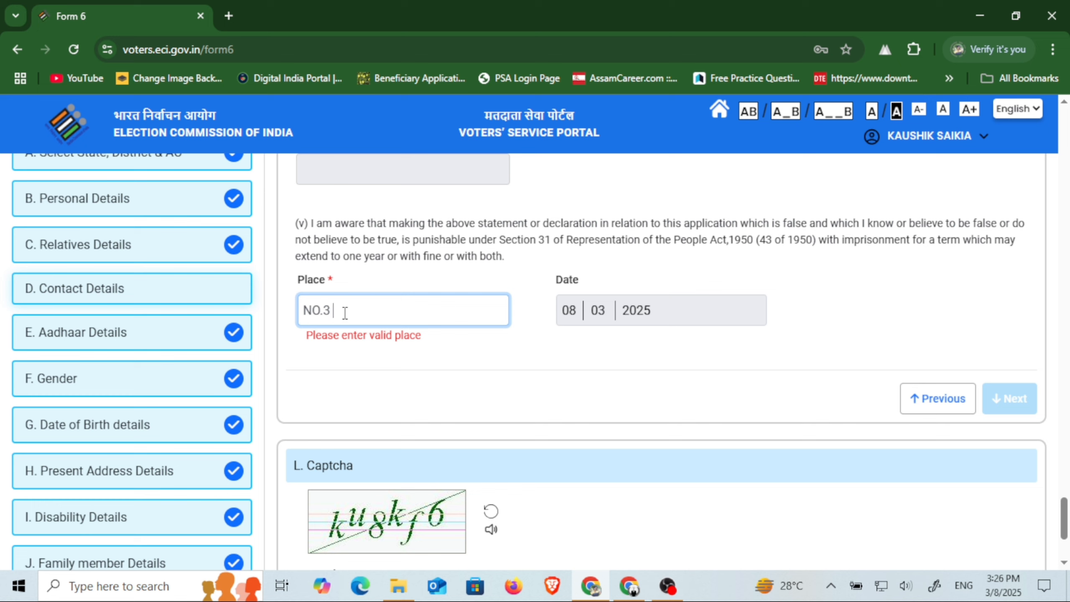
key(BackSpace)
key(BackSpace)
key(BackSpace)
key(BackSpace)
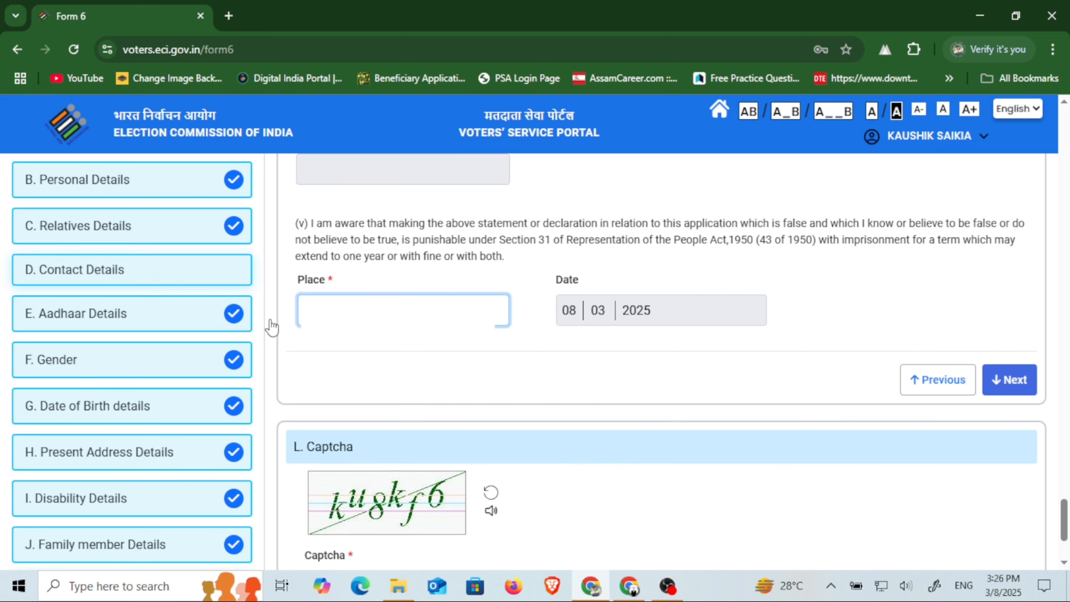
click(1012, 382)
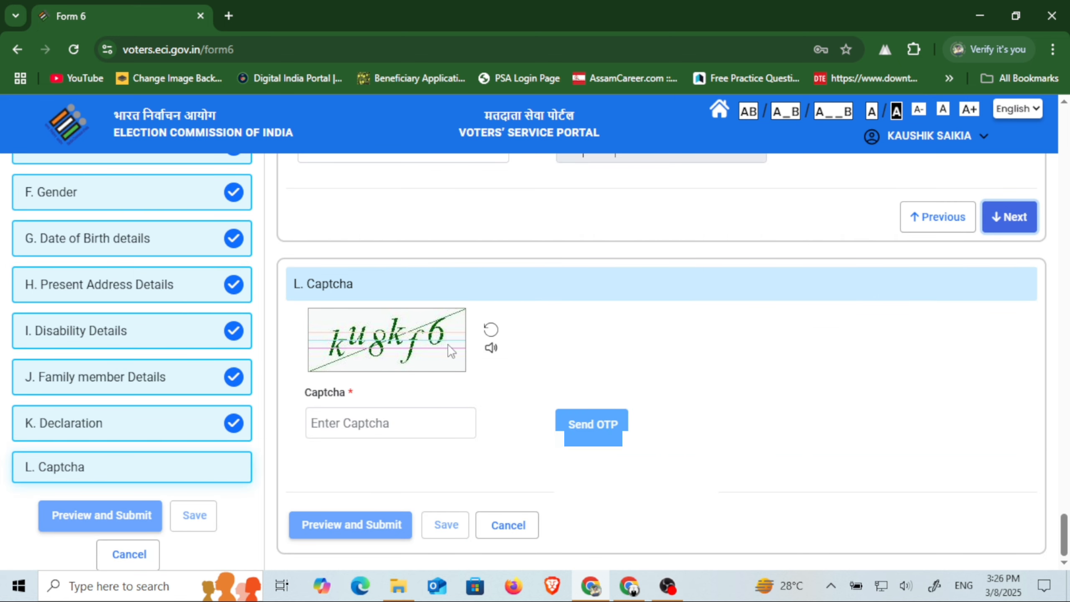
Refresh and enter the captcha, request an OTP, and type the received OTP
click(490, 336)
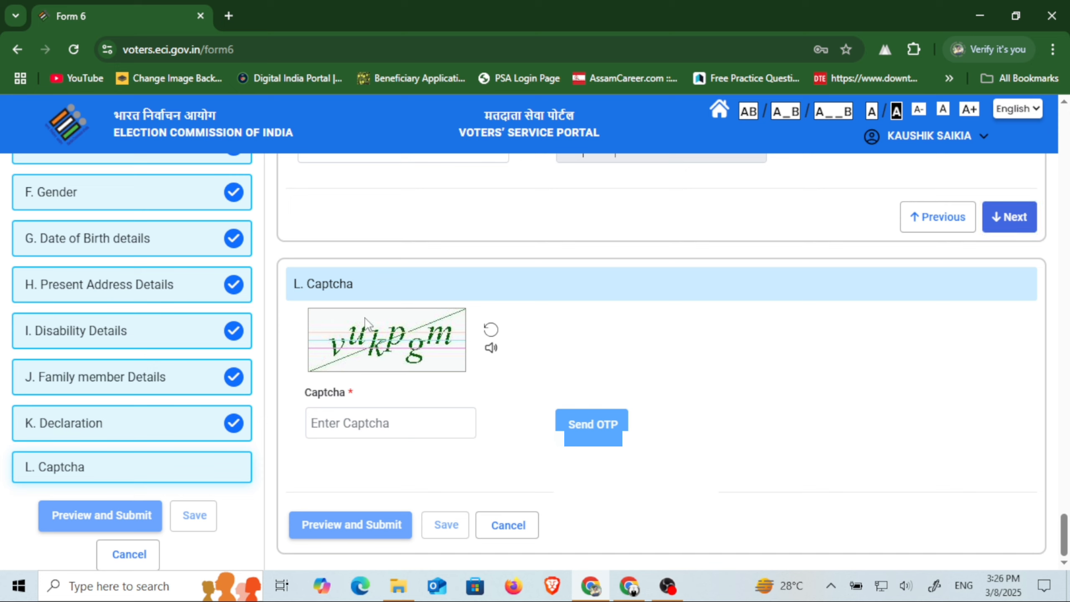
click(377, 422)
text(v)
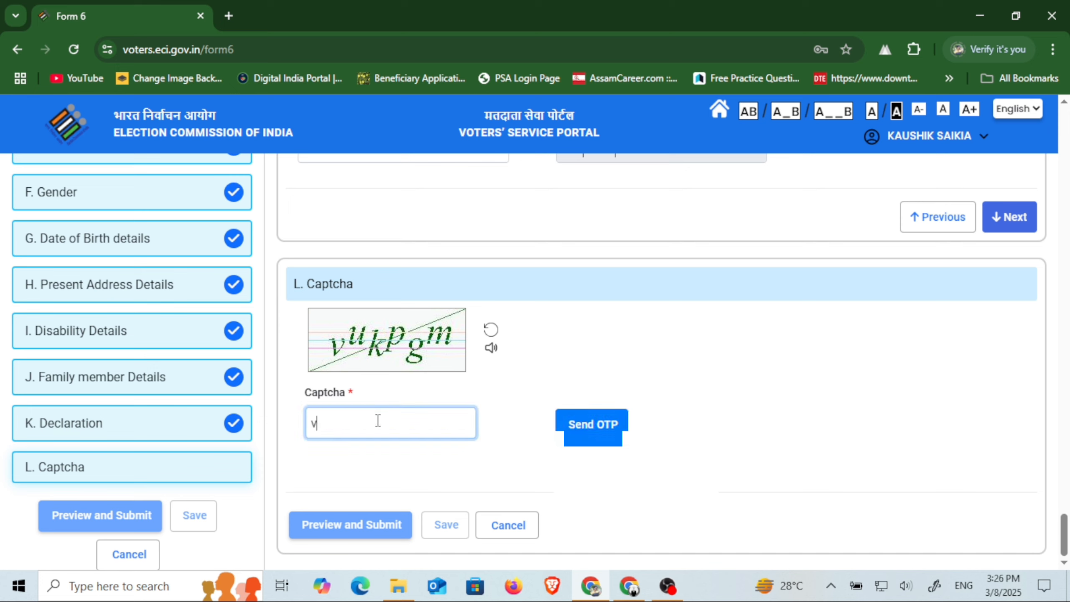
text(ukpgm)
click(598, 422)
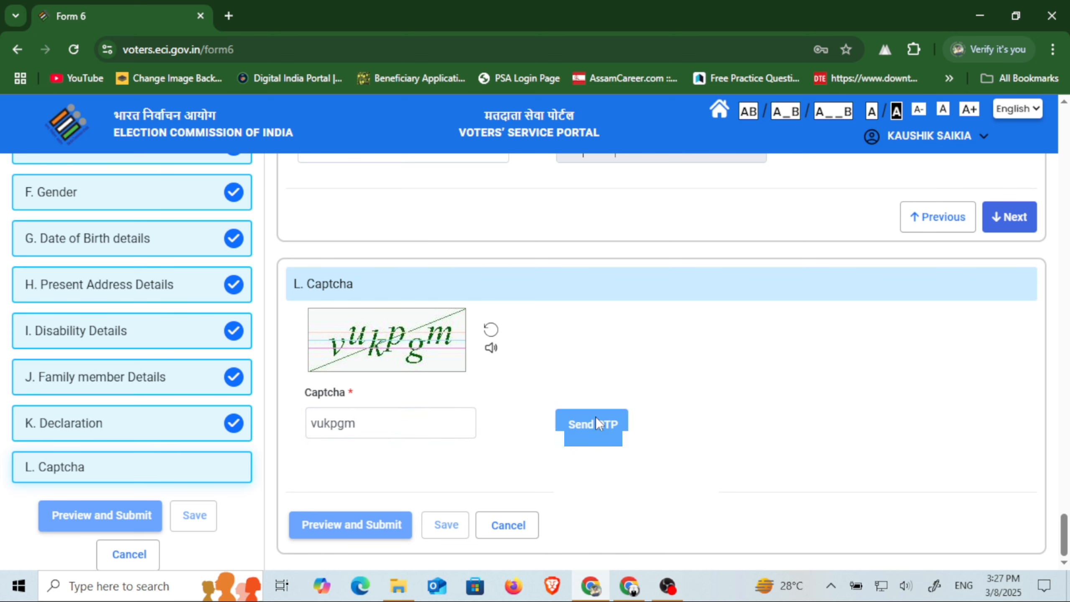
scroll(580, 418, down, 1)
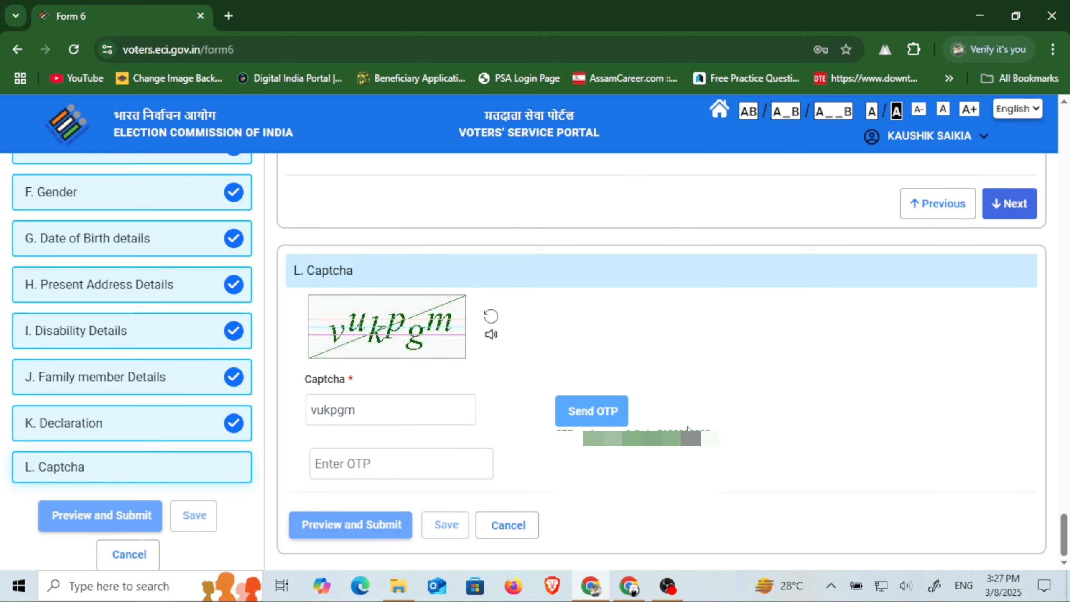
click(361, 473)
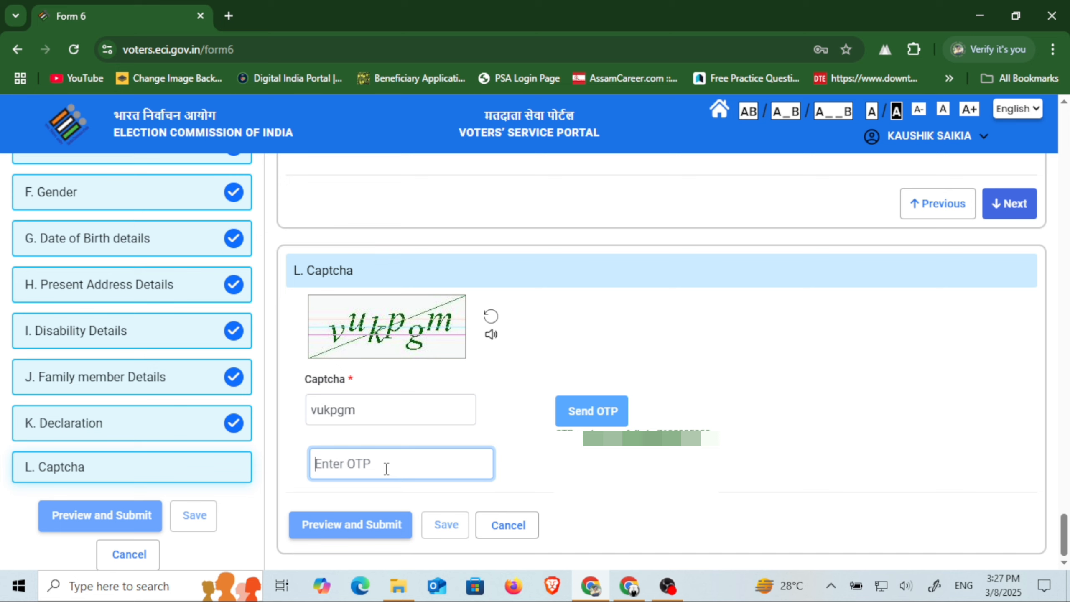
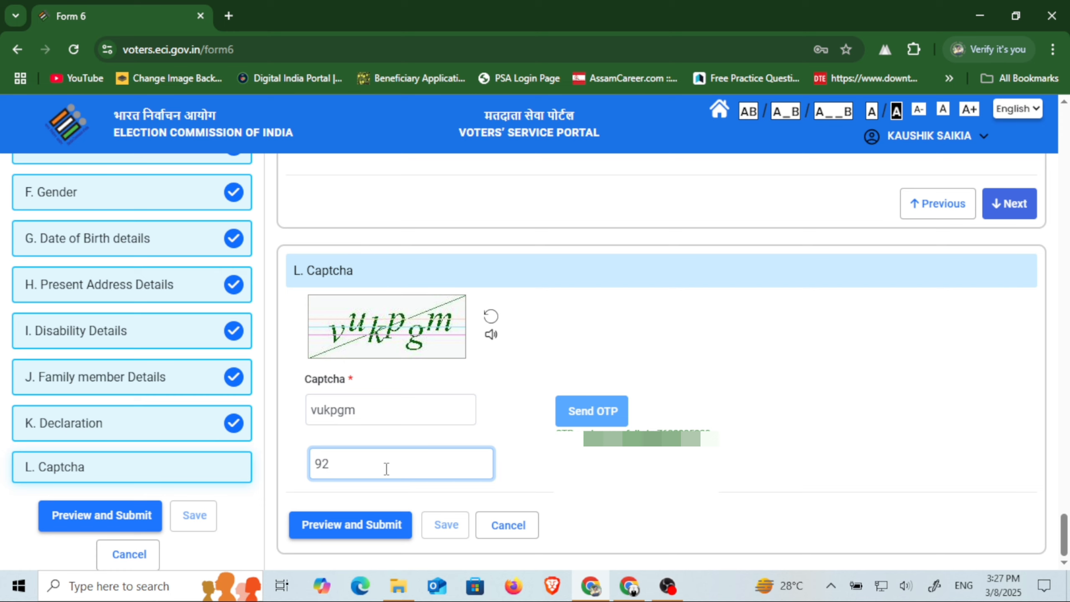
Open the Form 6 preview and scroll through every section to check the details
click(354, 527)
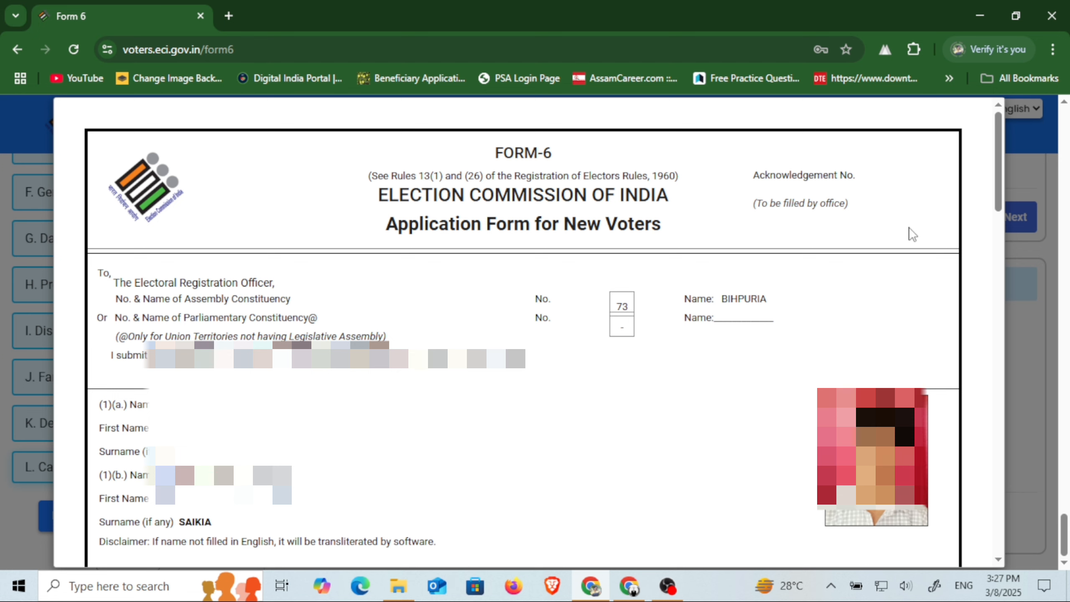
scroll(906, 233, down, 4)
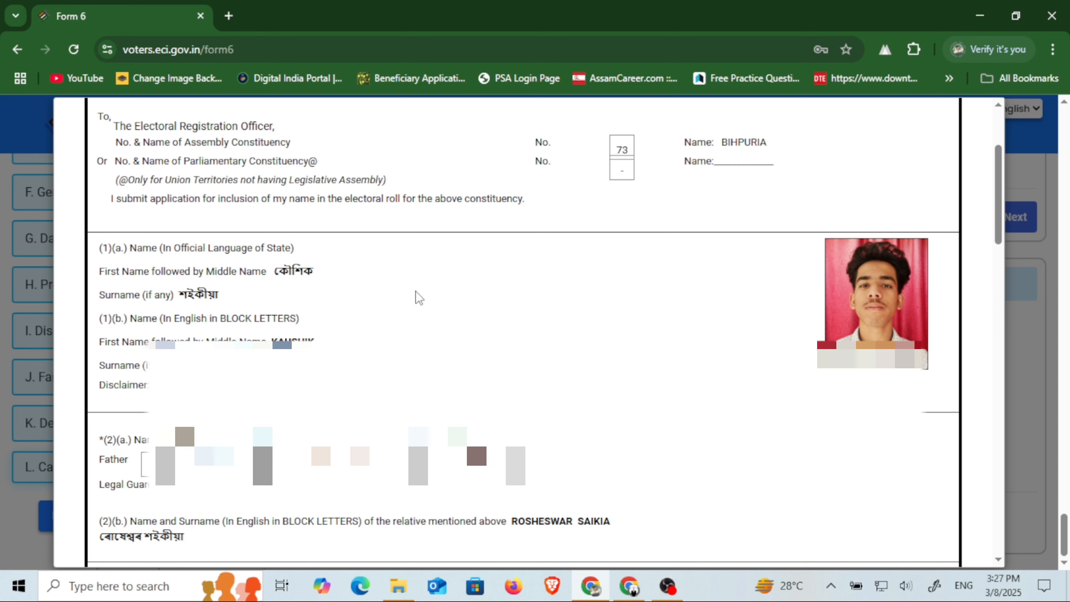
scroll(419, 298, down, 14)
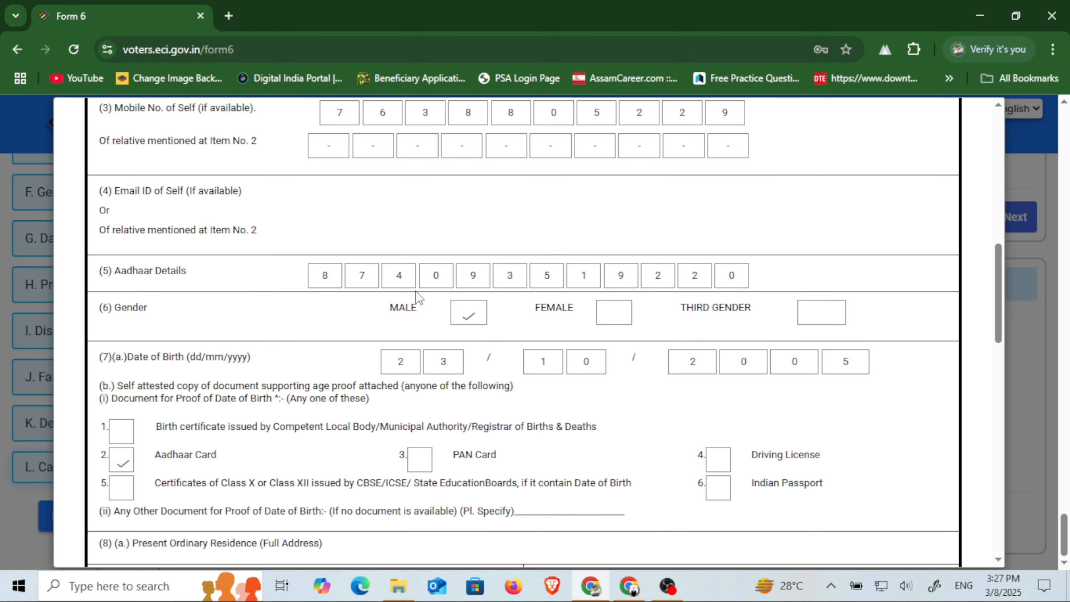
scroll(449, 350, down, 4)
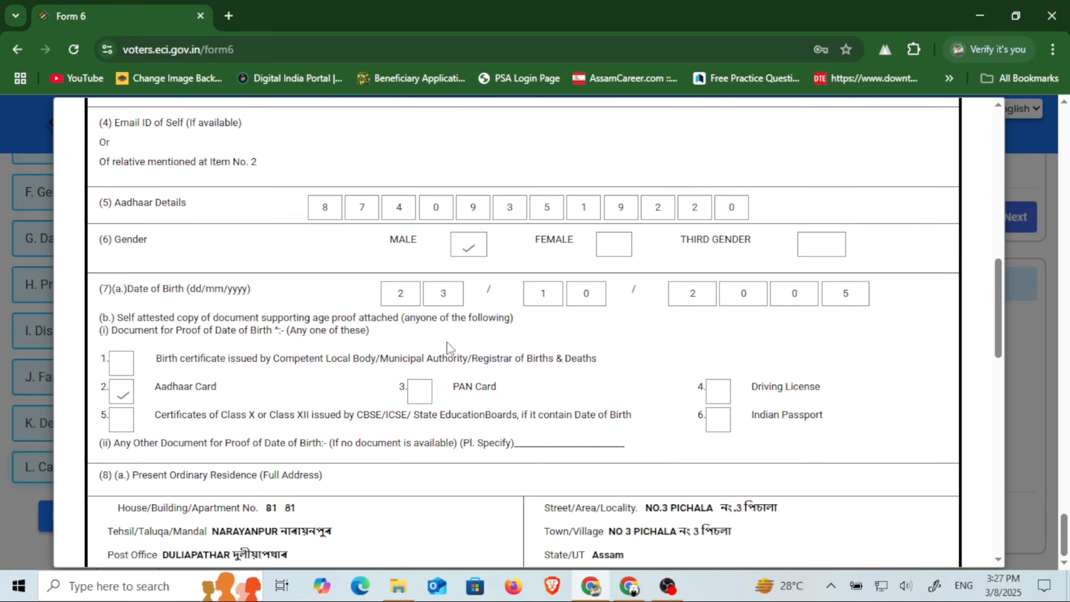
scroll(447, 343, down, 3)
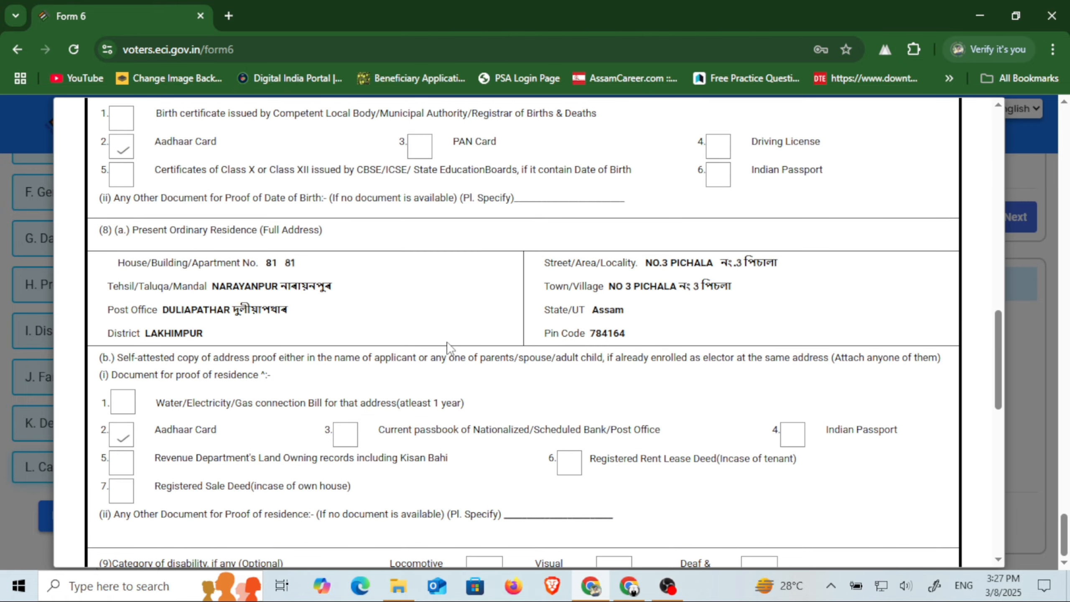
scroll(449, 348, down, 7)
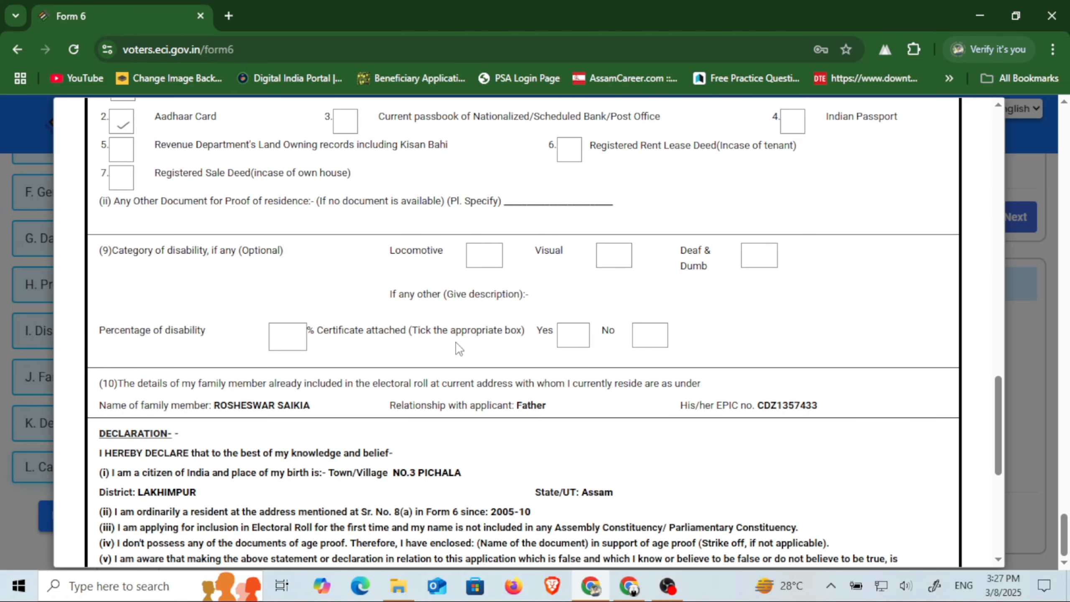
scroll(460, 349, down, 7)
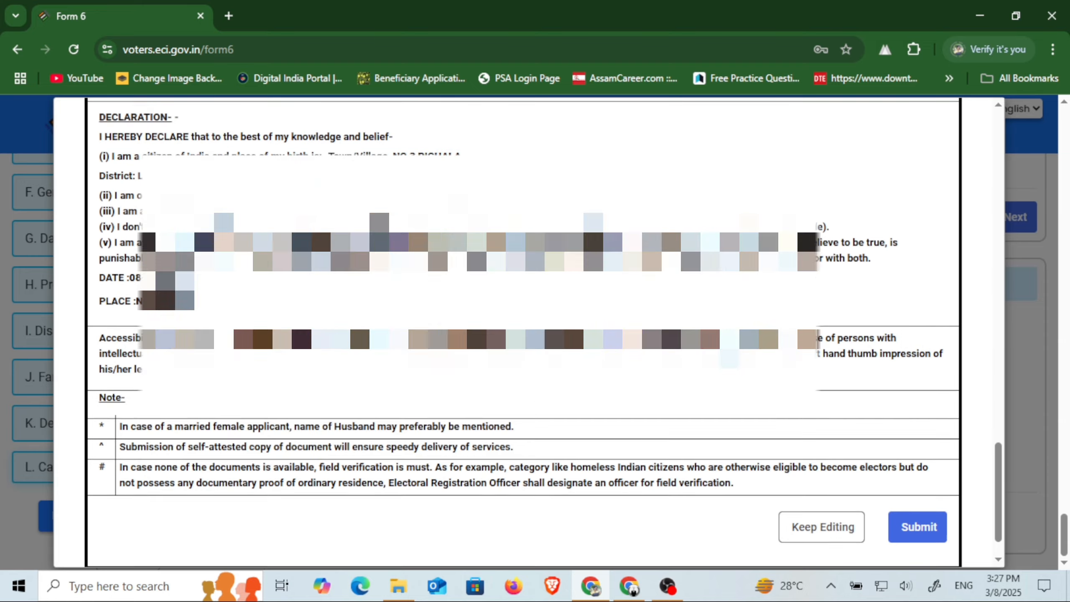
scroll(459, 349, up, 9)
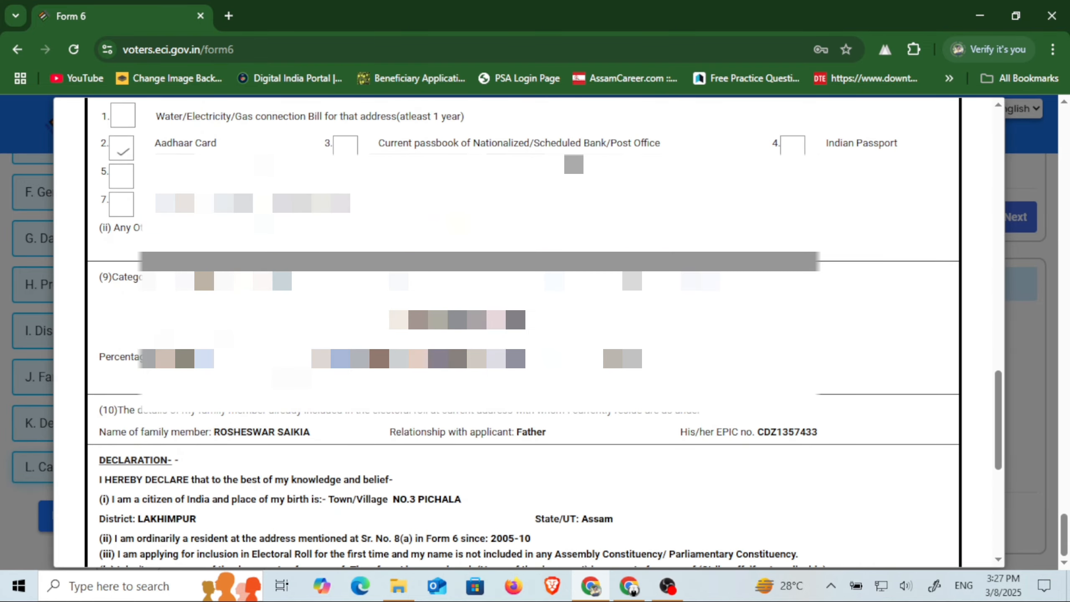
scroll(545, 330, up, 15)
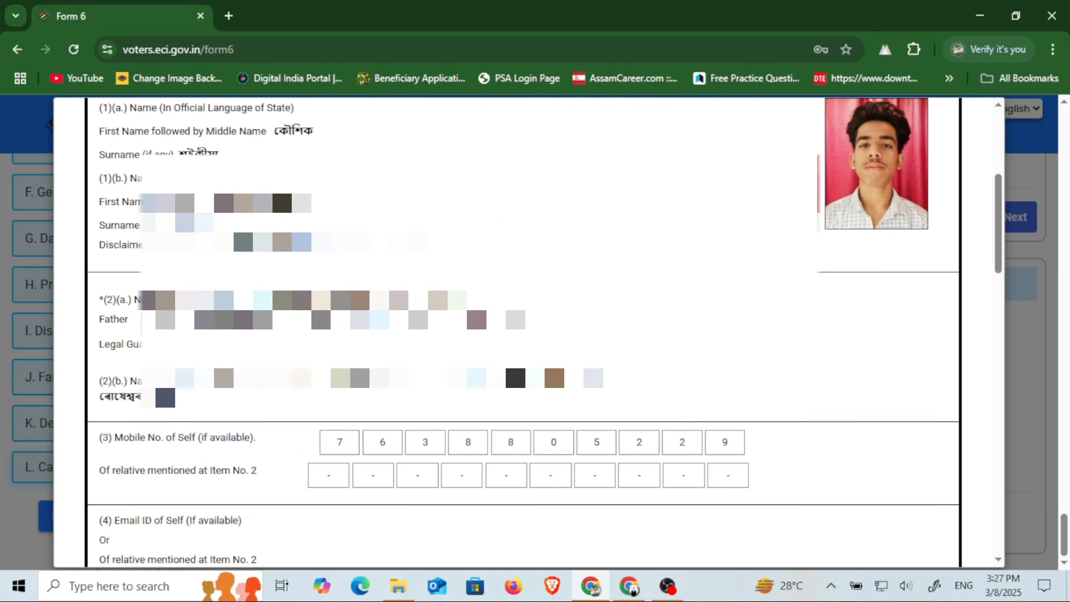
scroll(544, 330, up, 6)
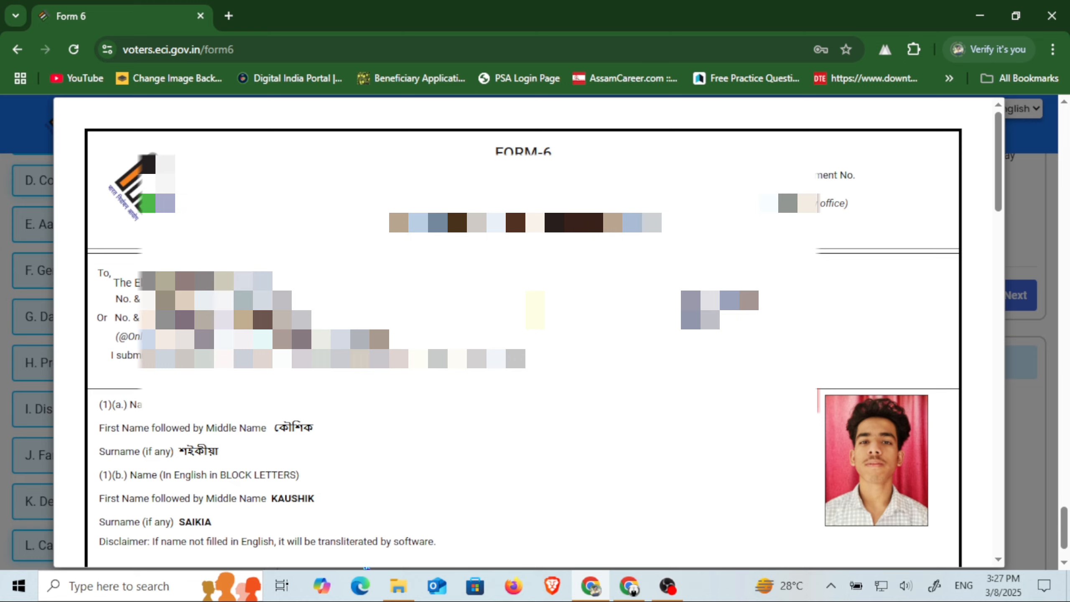
scroll(527, 333, down, 9)
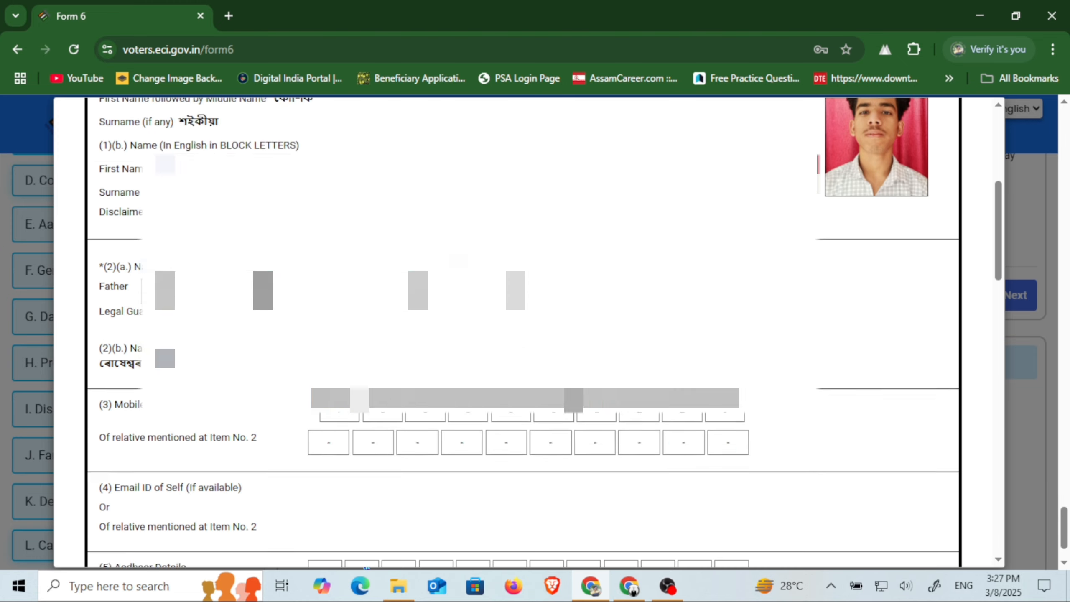
scroll(524, 333, down, 6)
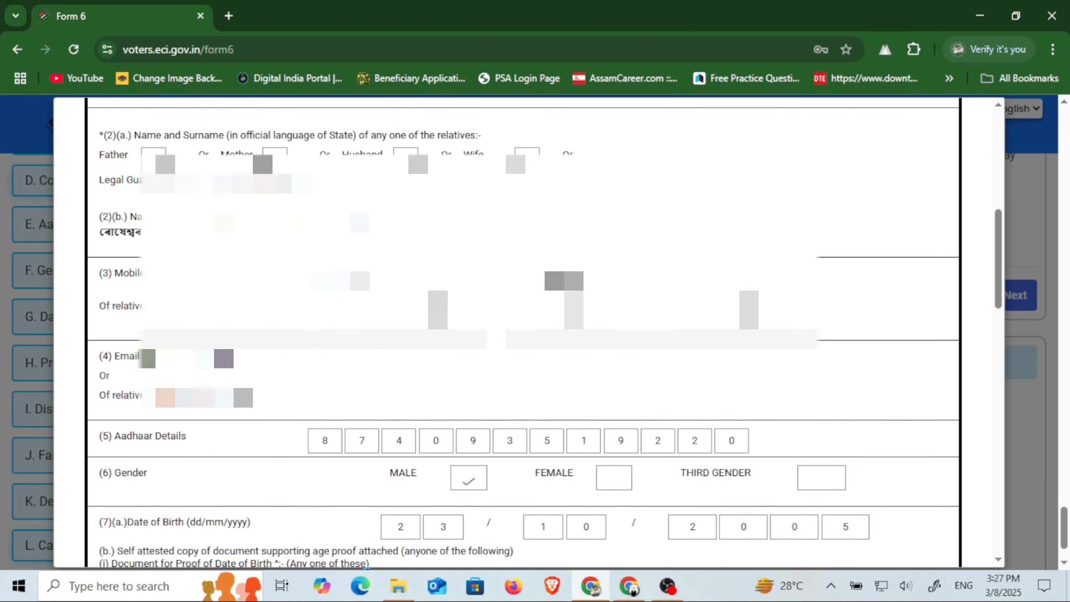
scroll(523, 334, down, 10)
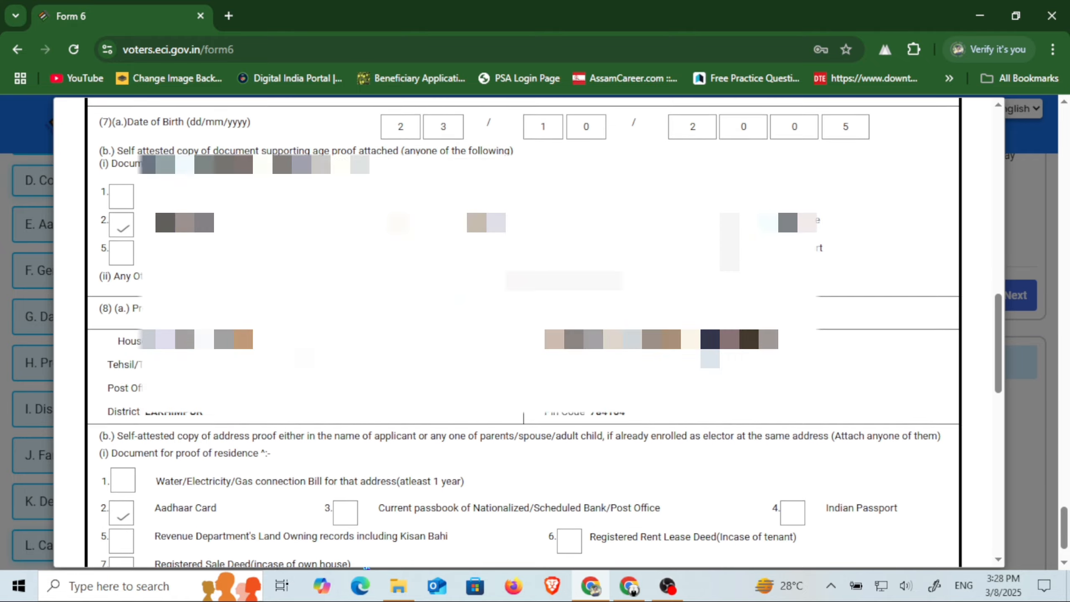
scroll(523, 333, down, 3)
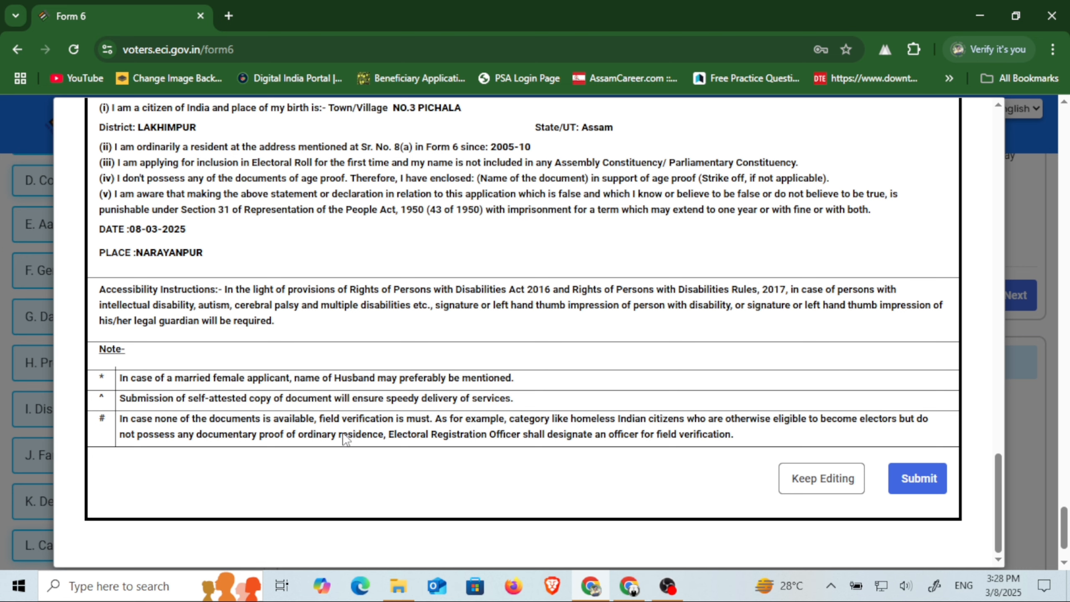
click(919, 483)
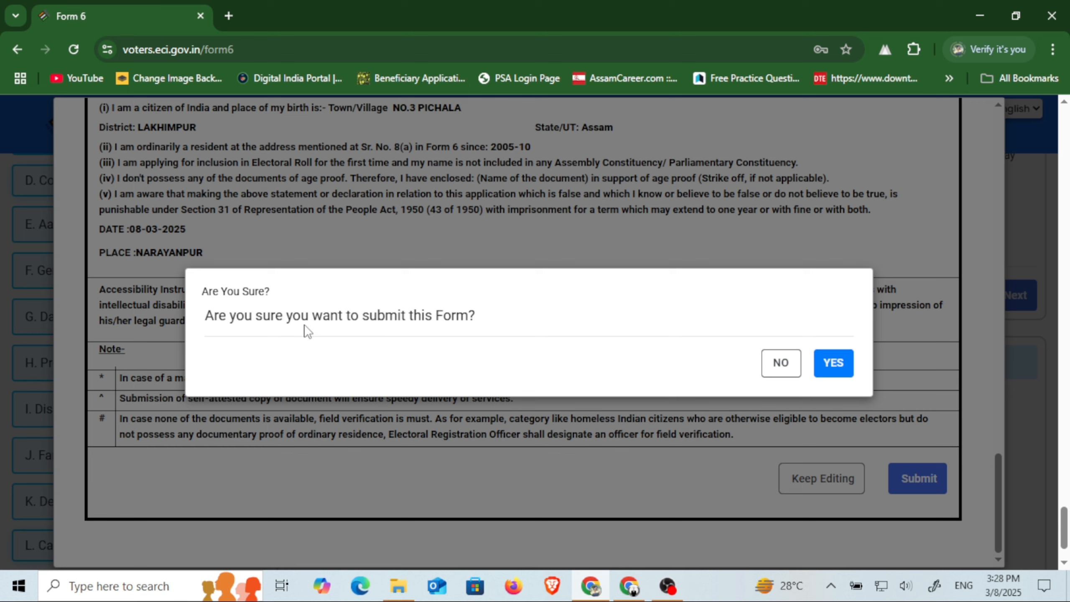
click(832, 372)
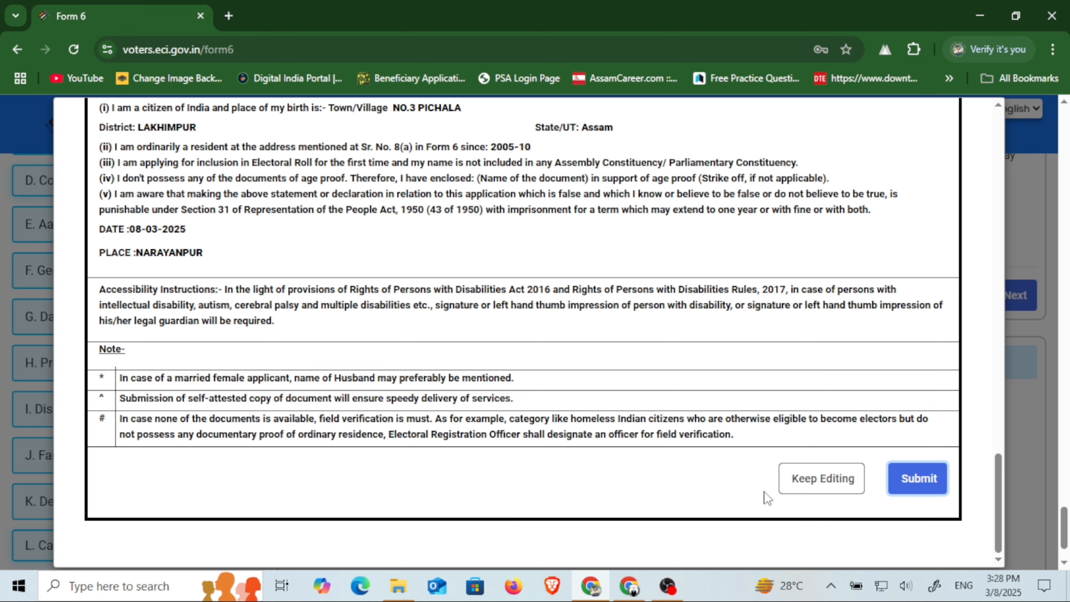
scroll(581, 460, up, 5)
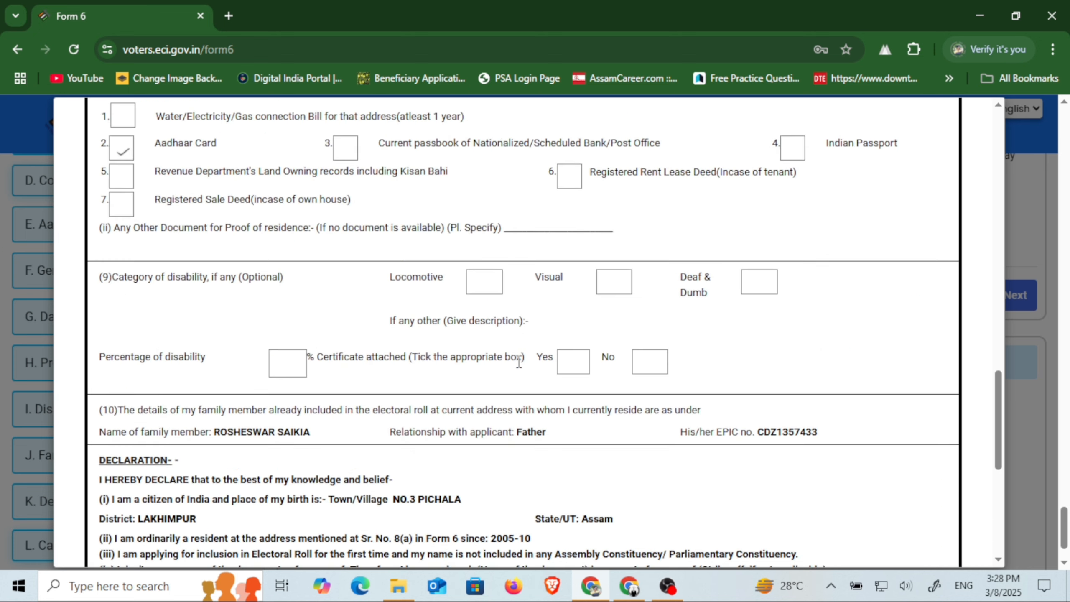
scroll(519, 364, up, 2)
scroll(521, 369, down, 7)
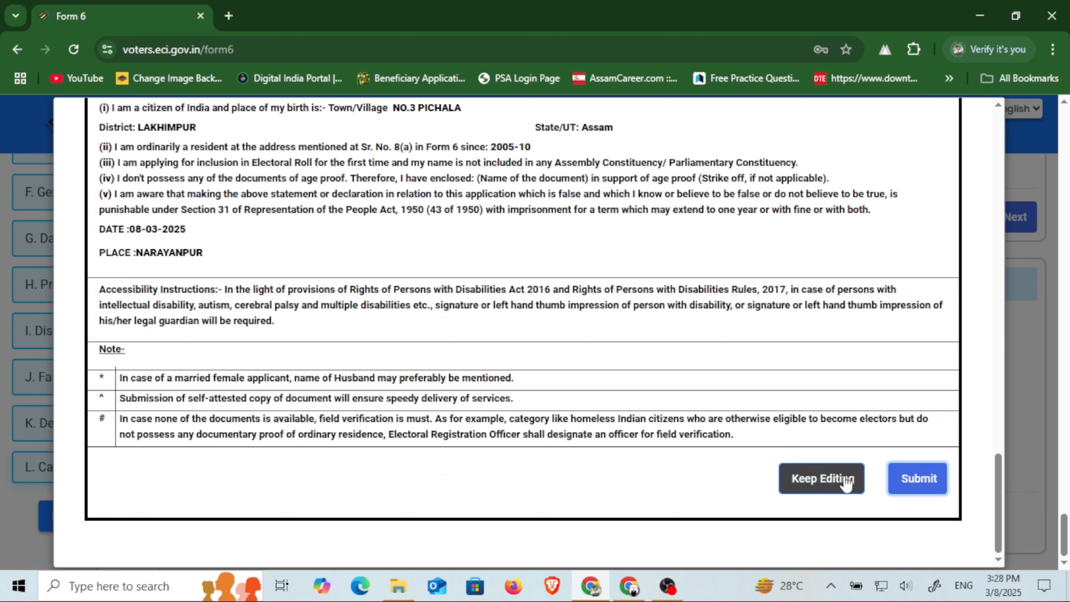
Close the preview, replace the invalid Email ID with the applicant's e-mail address, and continue
click(846, 481)
scroll(629, 363, up, 2)
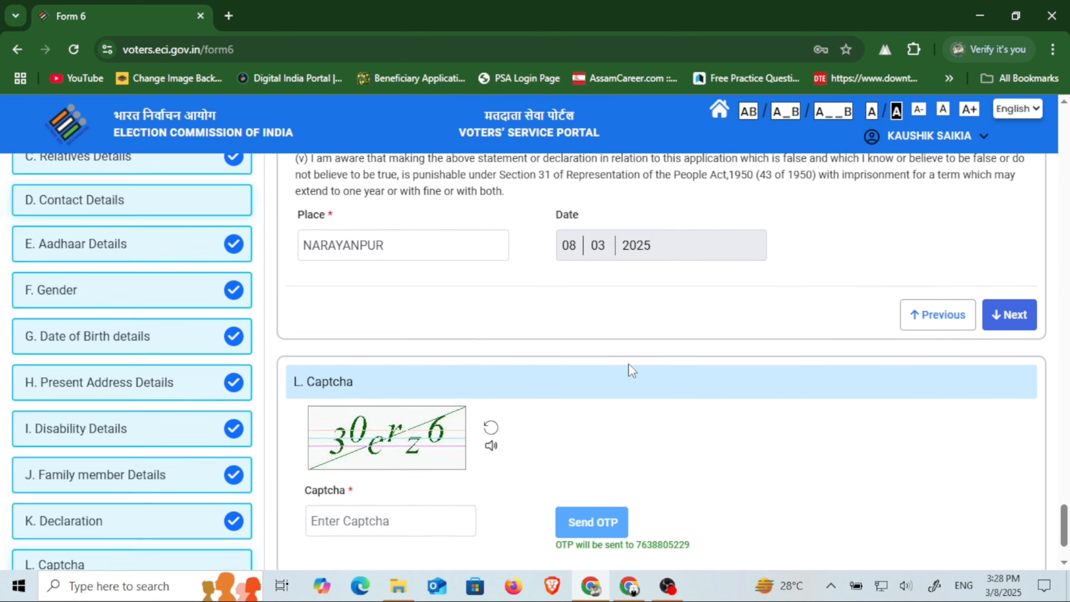
scroll(629, 363, up, 15)
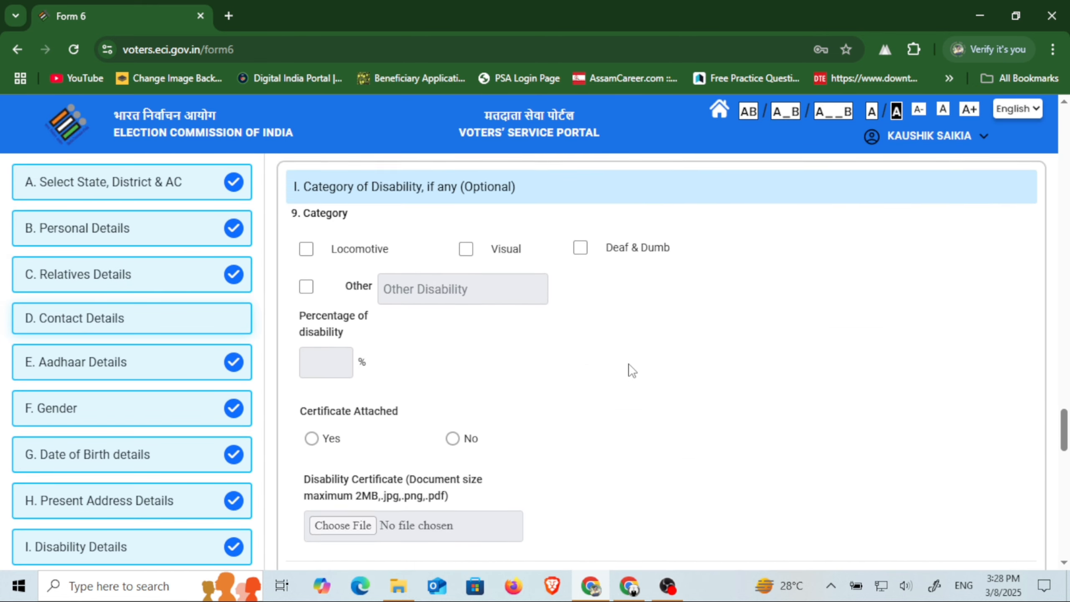
scroll(632, 371, up, 15)
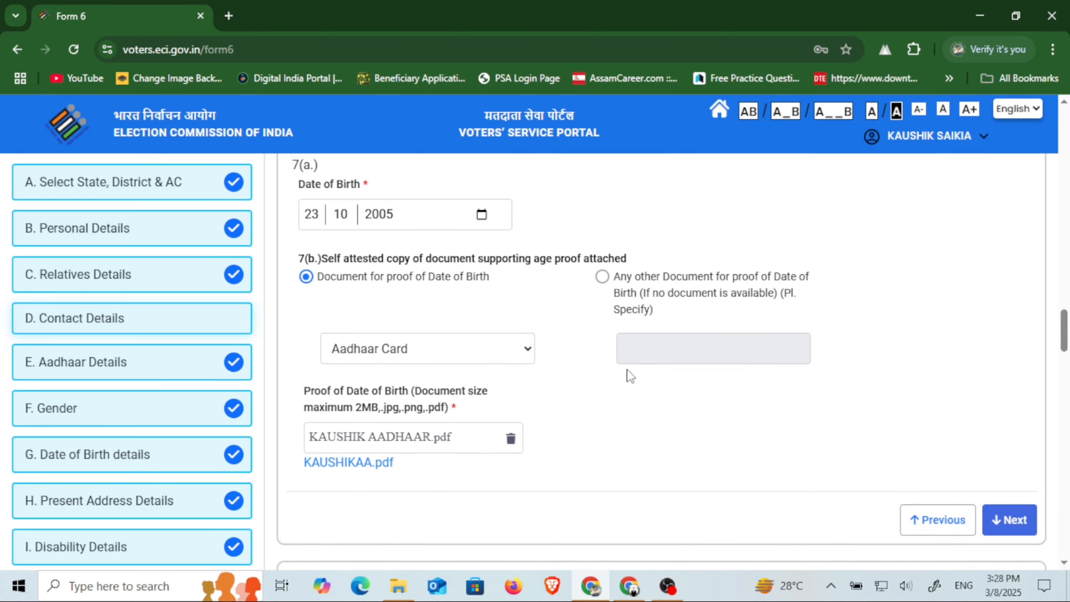
scroll(630, 375, up, 15)
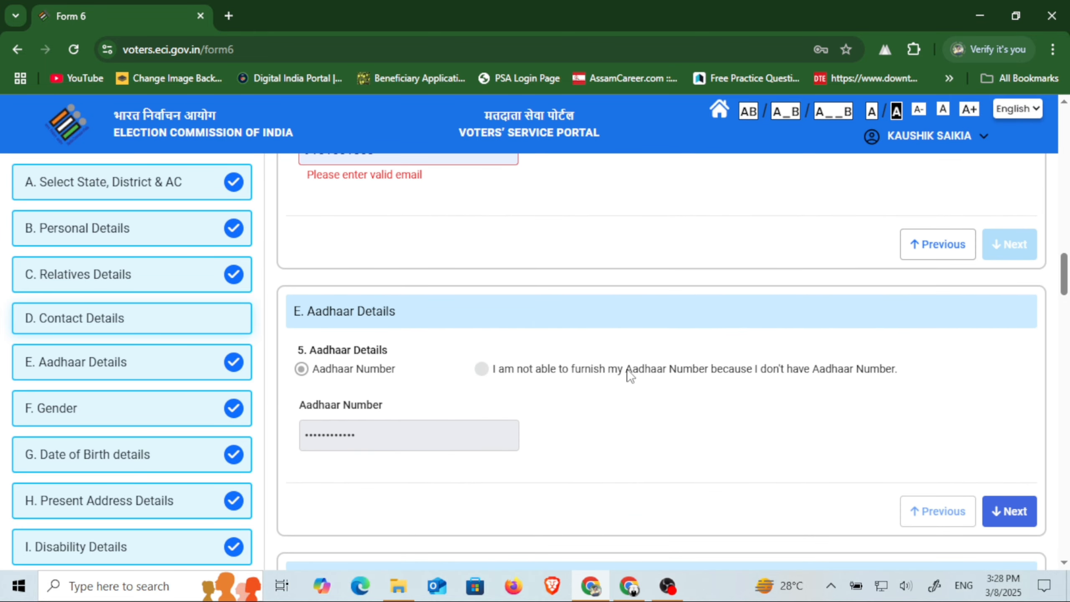
scroll(630, 375, up, 6)
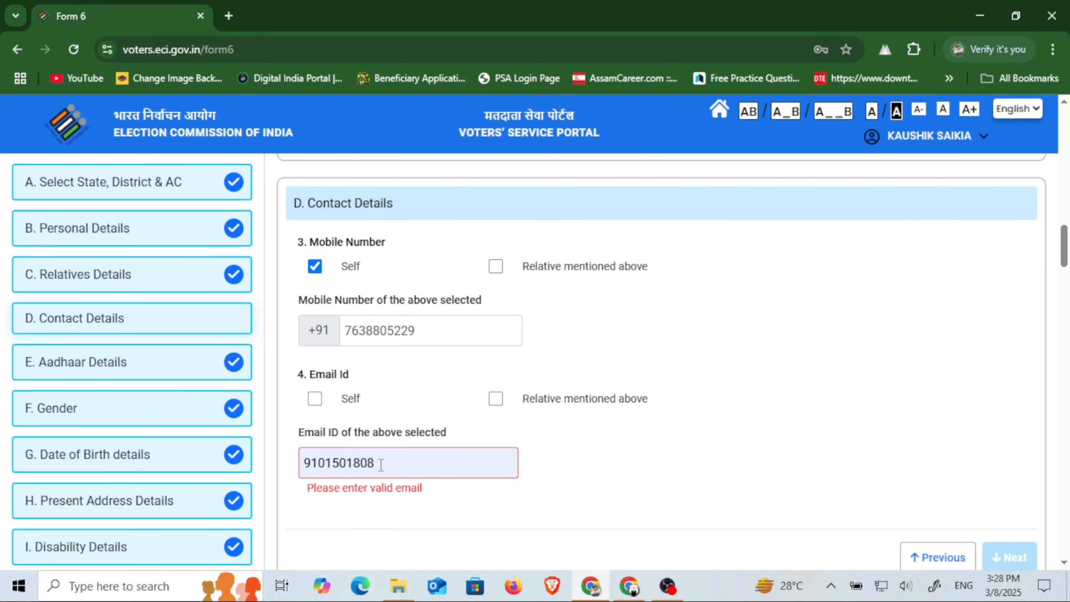
double_click(381, 465)
key(BackSpace)
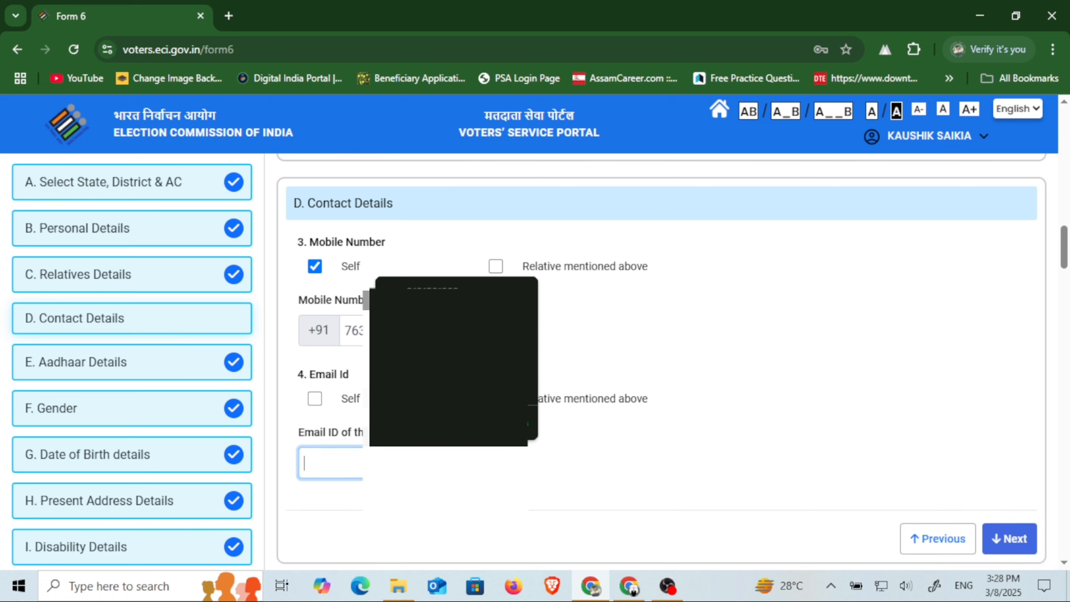
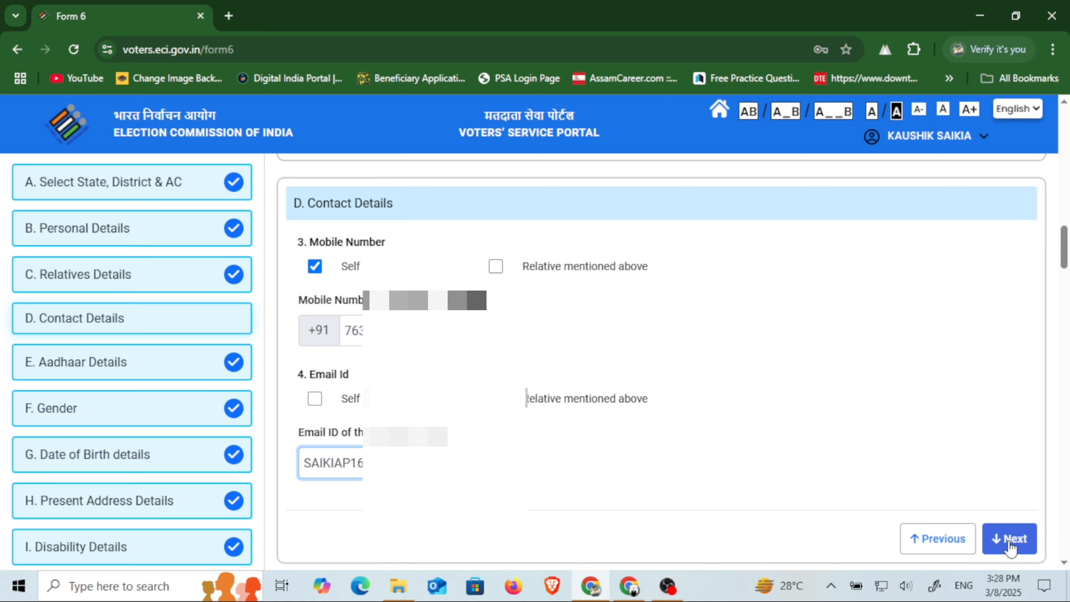
click(1009, 539)
Enter the captcha and request an OTP for the application
scroll(886, 422, down, 5)
scroll(816, 323, down, 15)
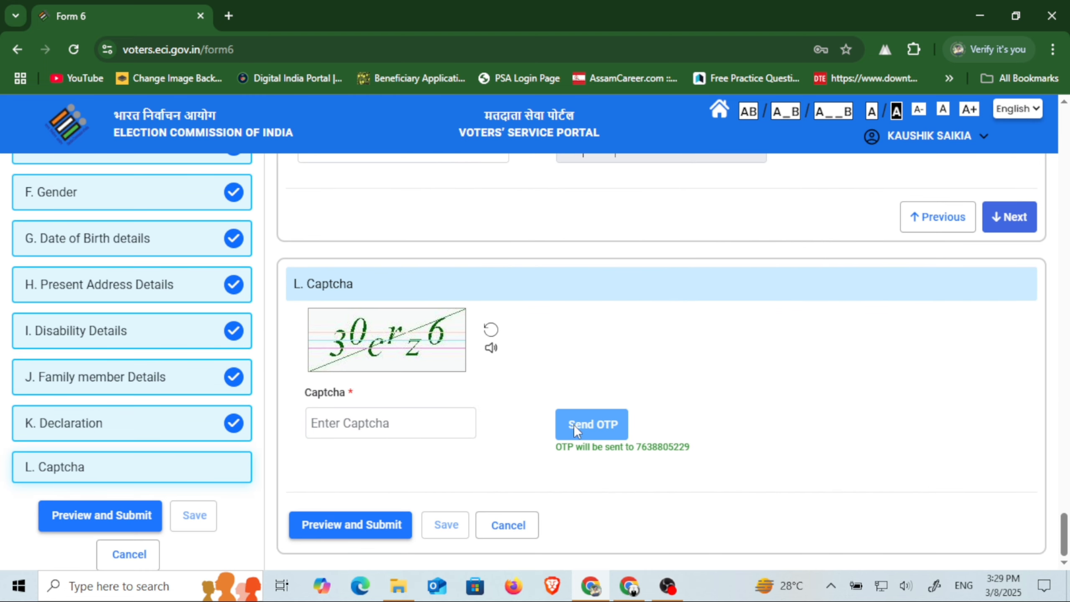
click(391, 424)
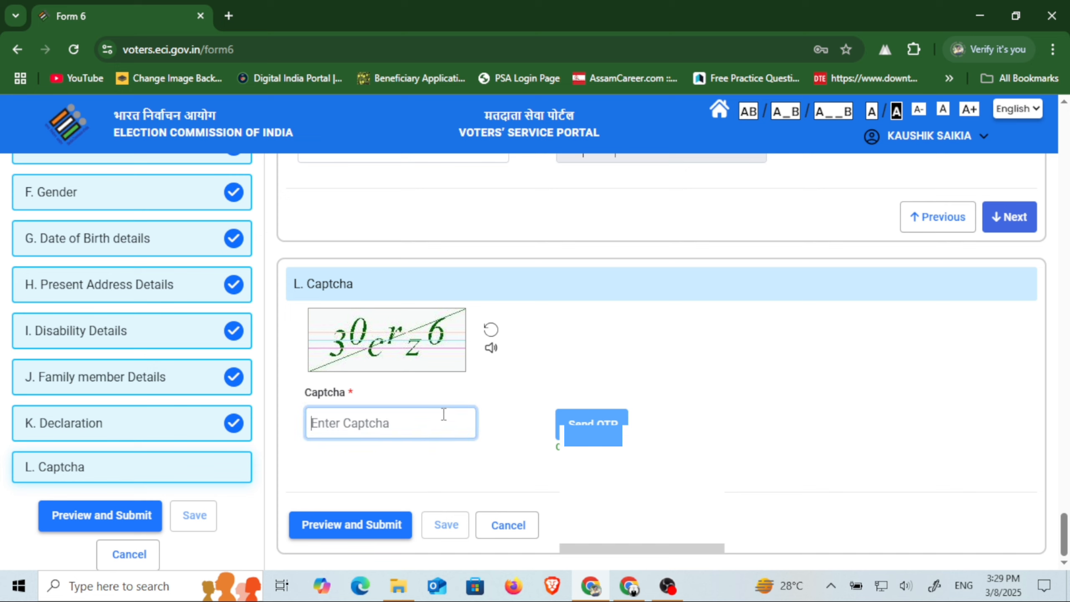
text(30)
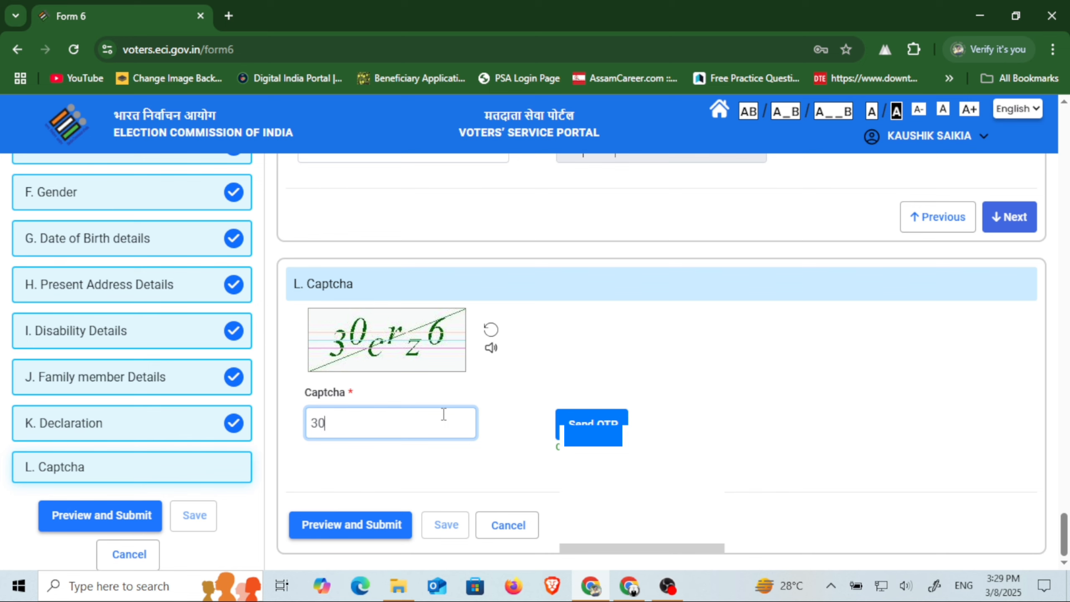
text(crz6)
click(592, 423)
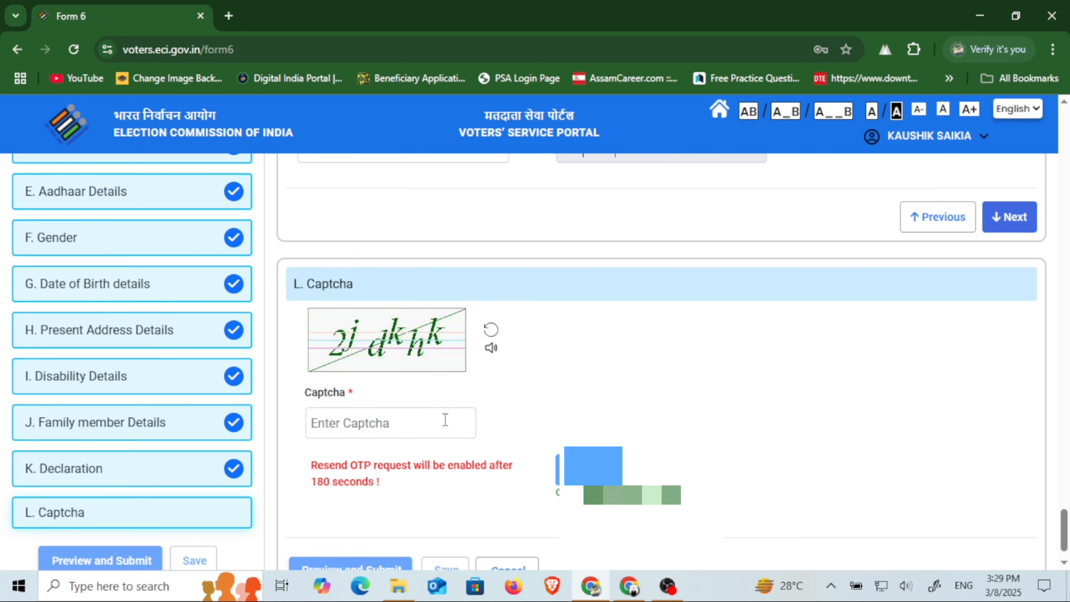
Type the newly generated captcha text into the Captcha field
scroll(492, 430, down, 1)
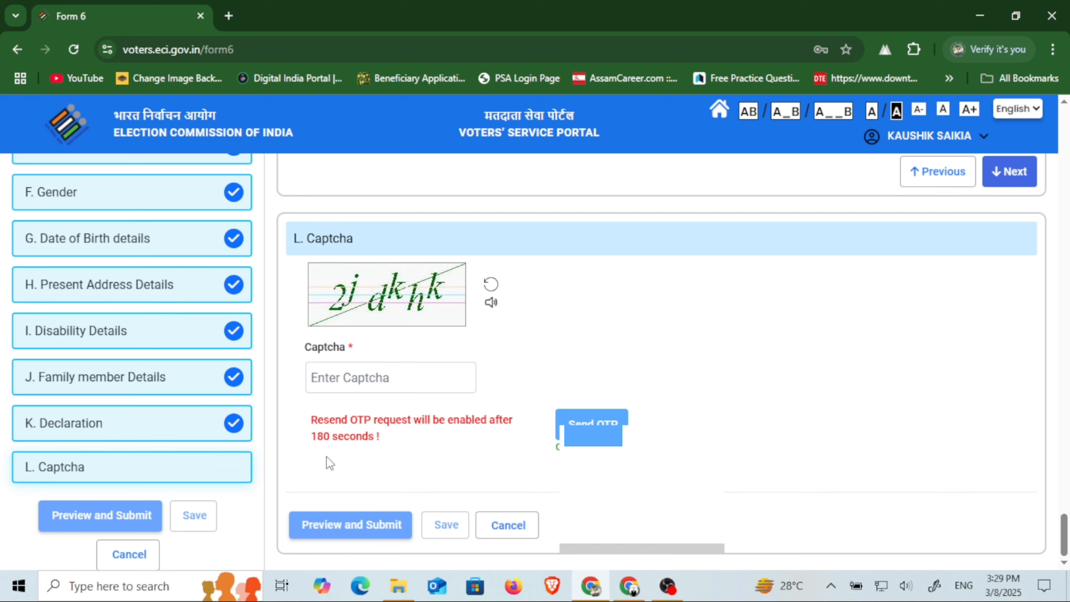
drag(380, 441, 303, 423)
click(472, 416)
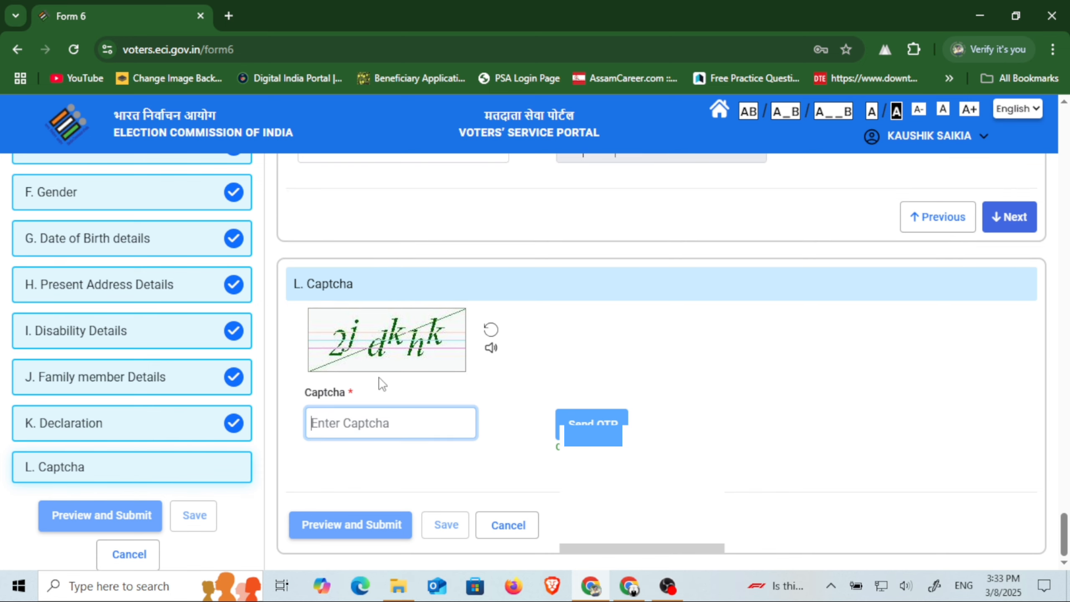
text(2)
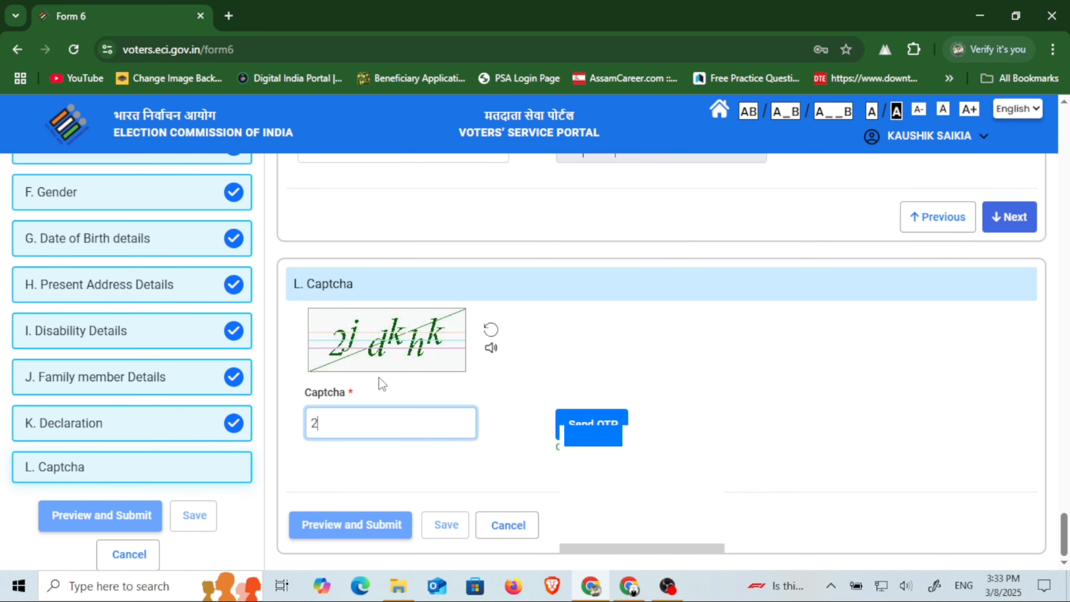
text(jdkhk)
Retry the OTP request and enter the refreshed captcha 'o7qima'
click(590, 421)
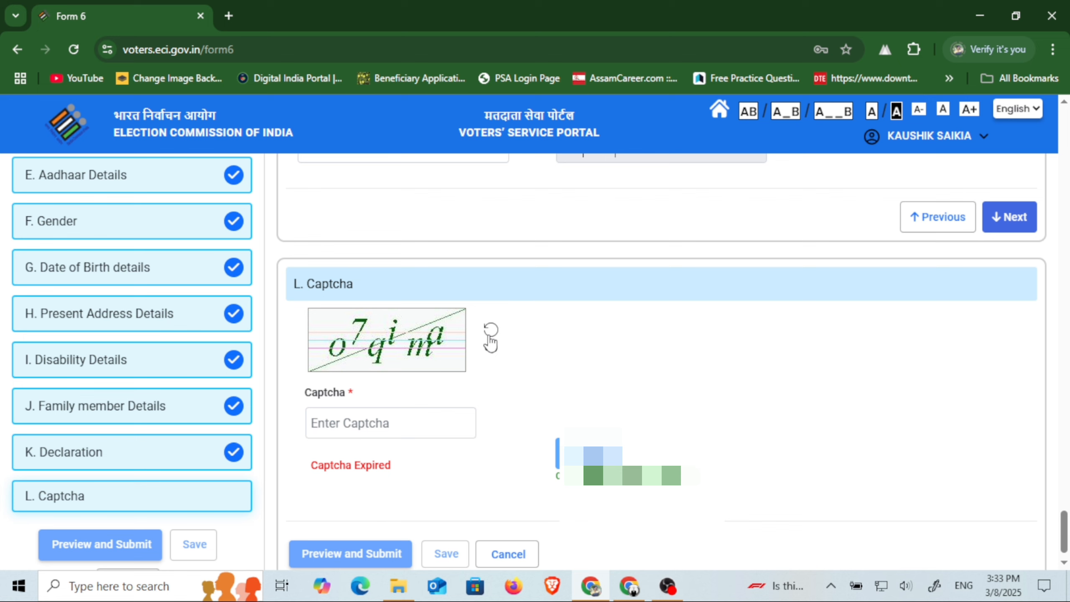
click(357, 427)
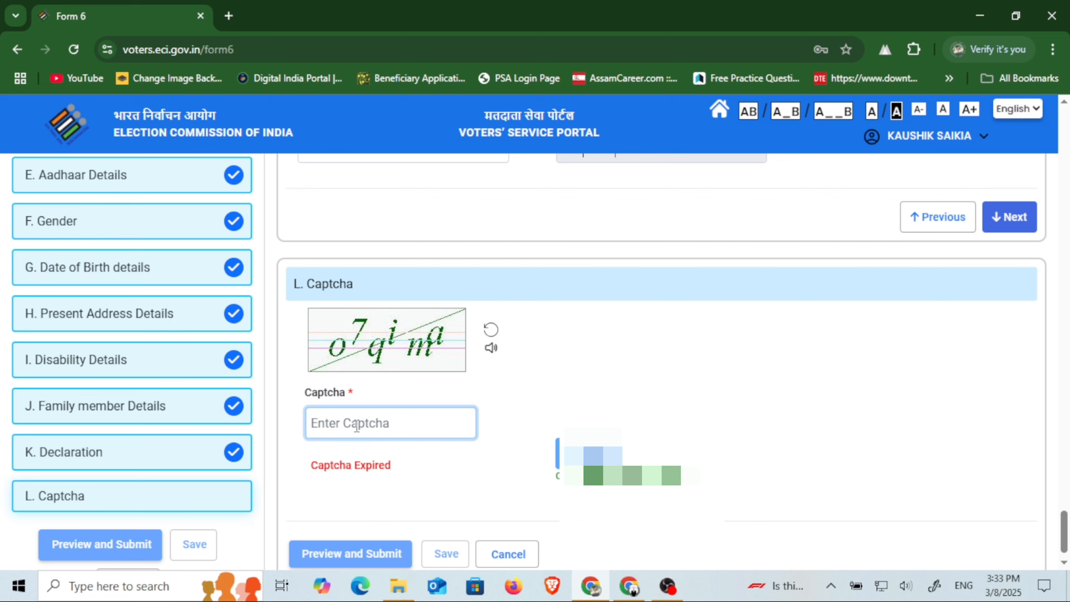
text(07)
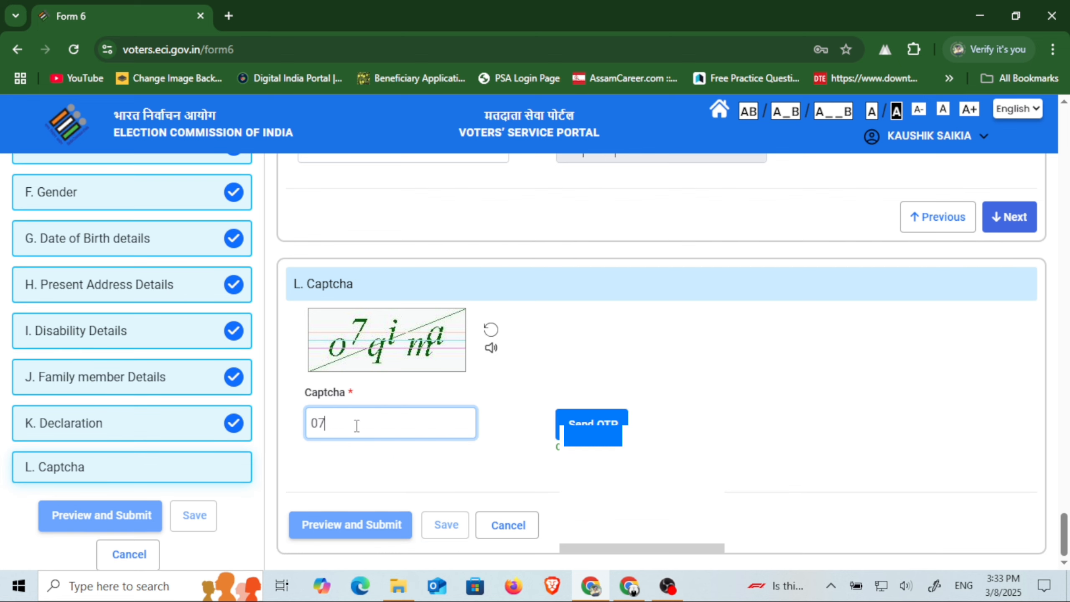
key(BackSpace)
key(BackSpace)
text(o7qima)
Send the OTP to the registered mobile and enter the received OTP code
click(574, 422)
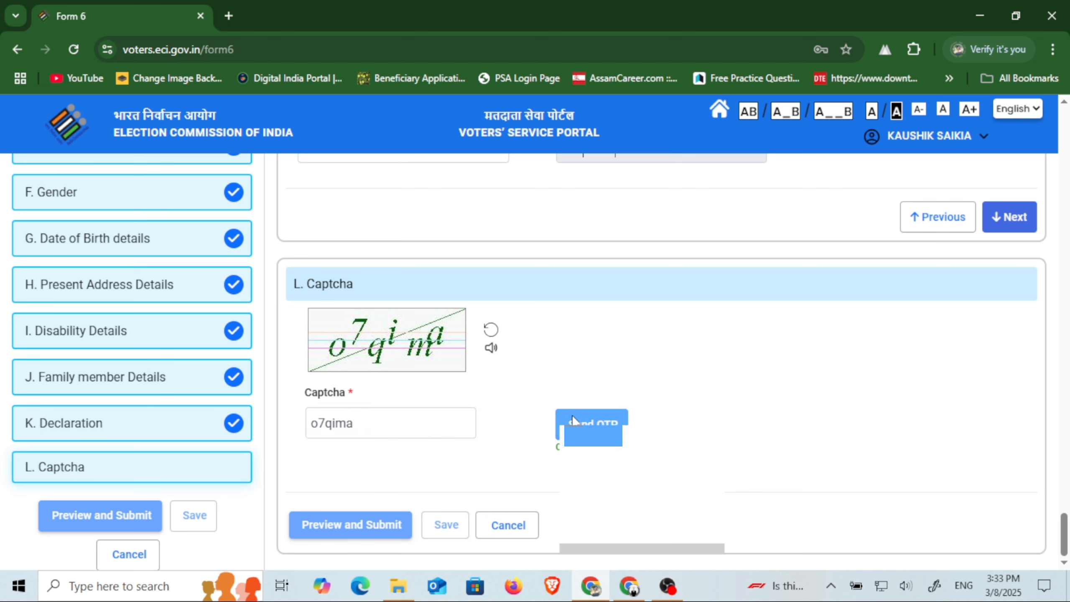
click(344, 485)
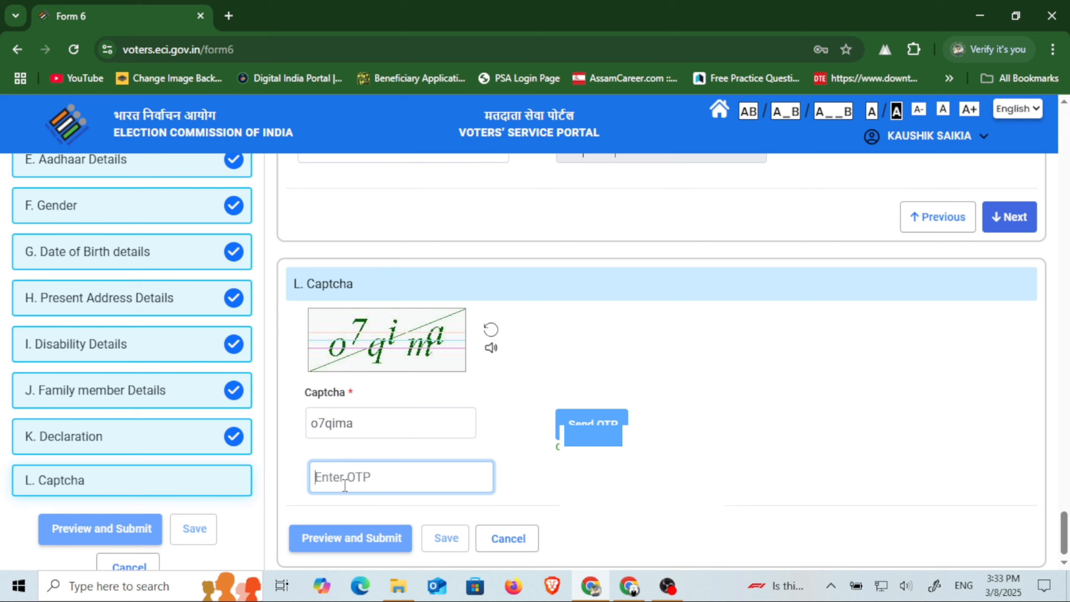
text(92)
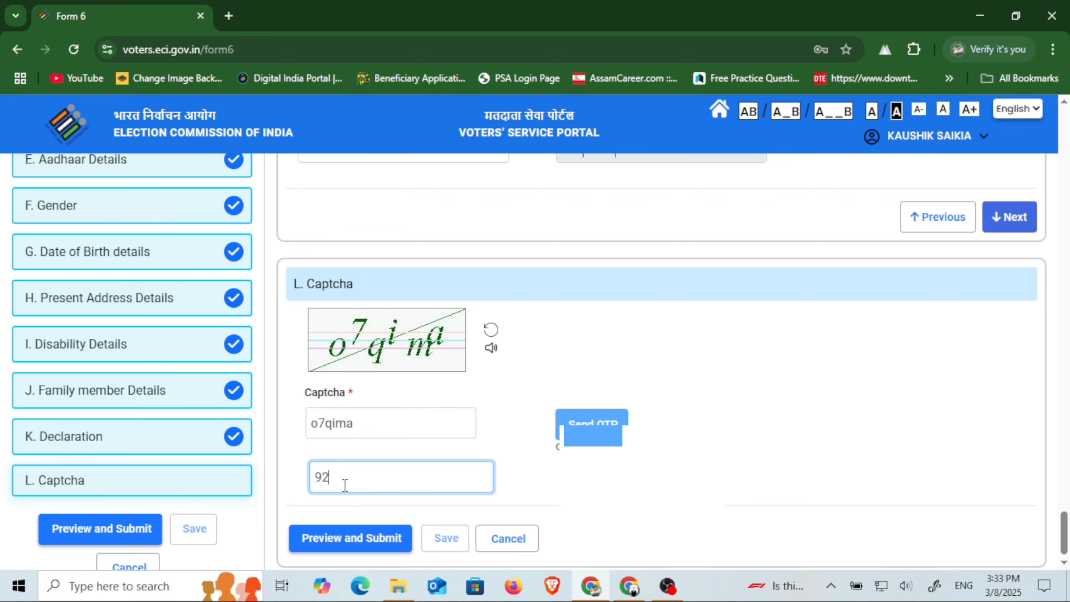
key(BackSpace)
key(BackSpace)
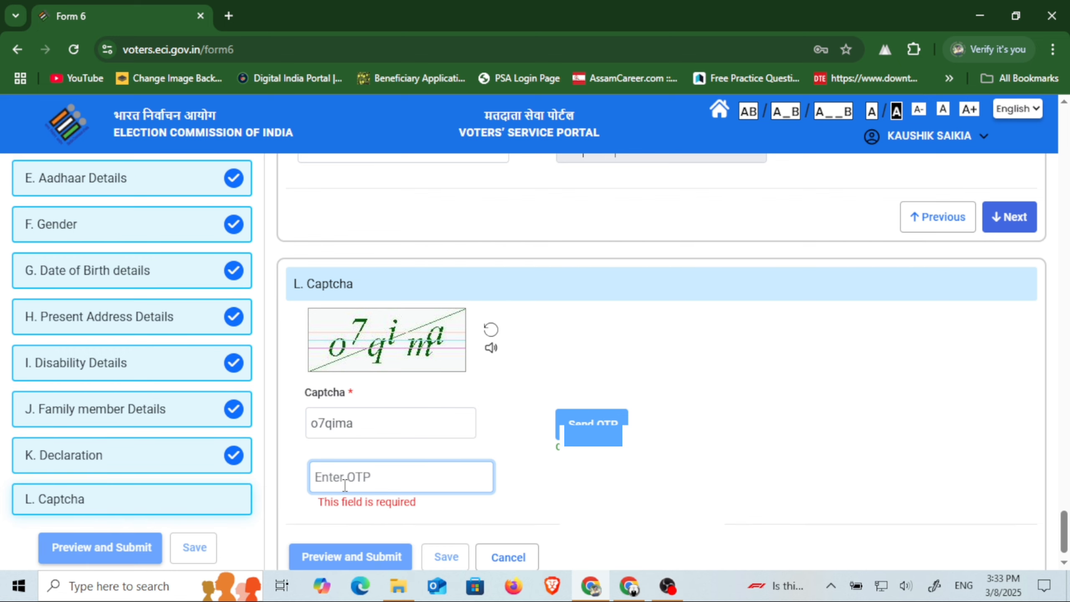
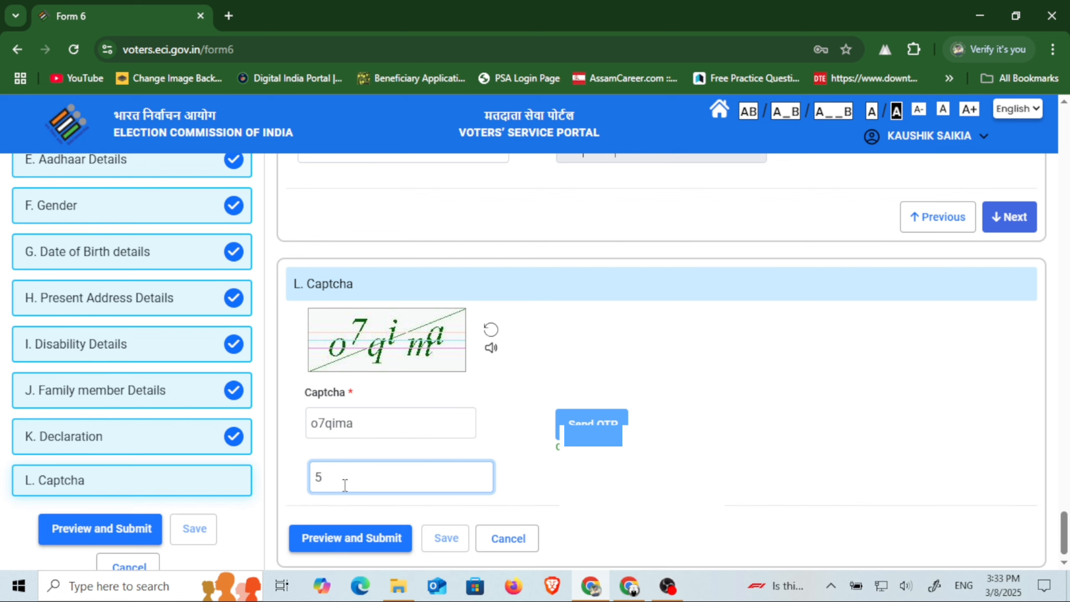
Preview the completed Form 6, review it, and submit the application
click(346, 540)
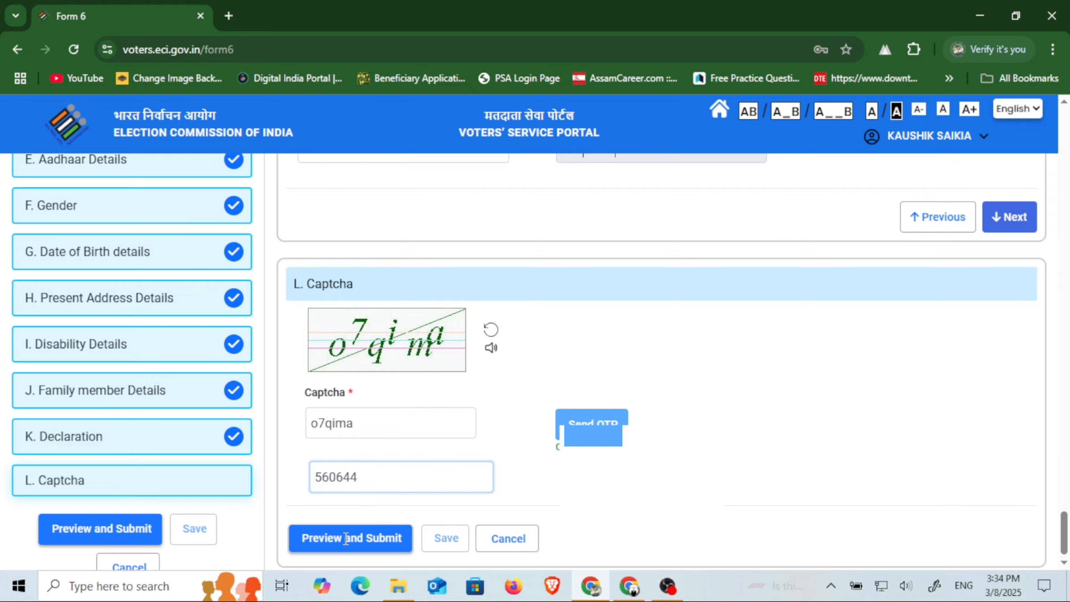
scroll(701, 386, down, 20)
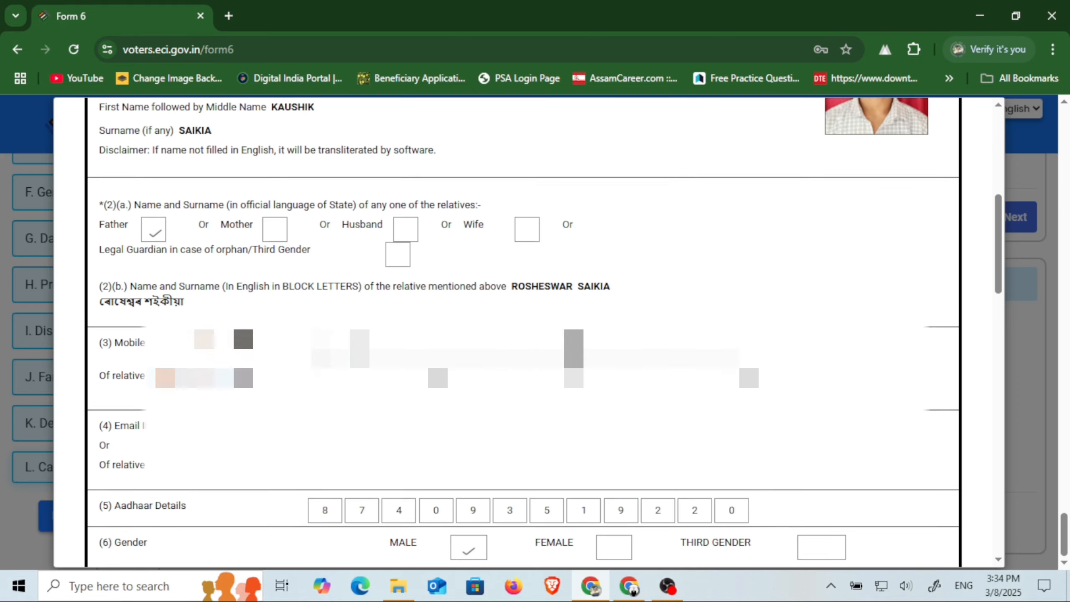
scroll(543, 334, up, 20)
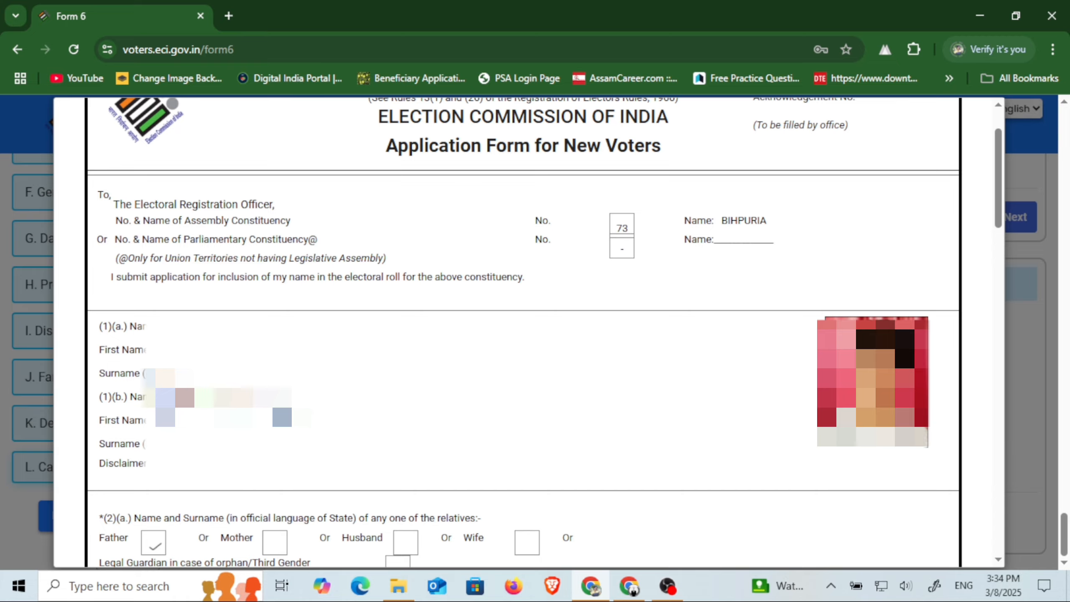
scroll(543, 333, down, 12)
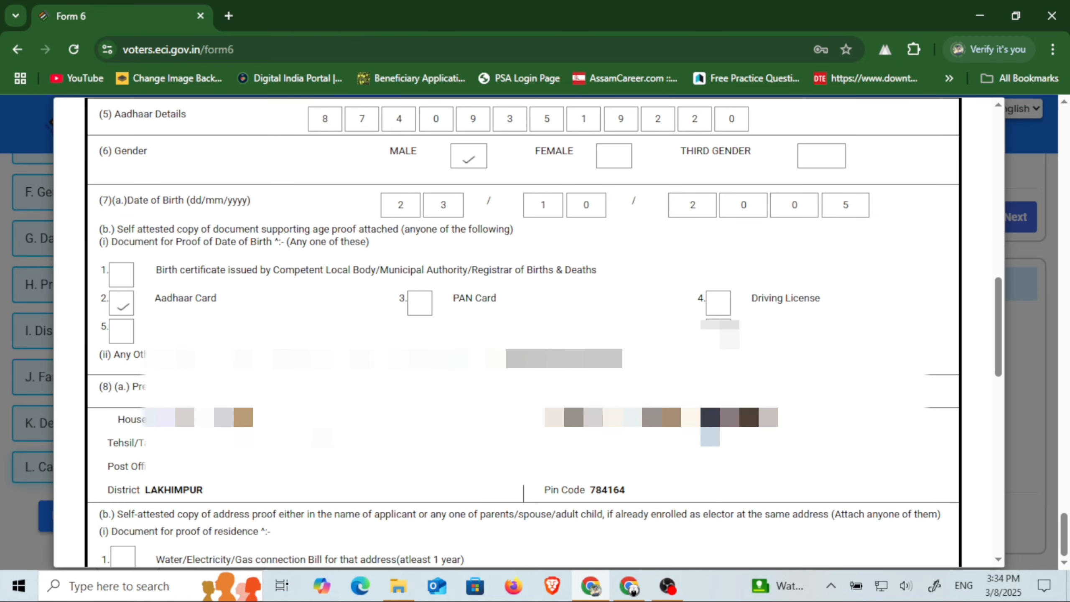
scroll(544, 333, down, 4)
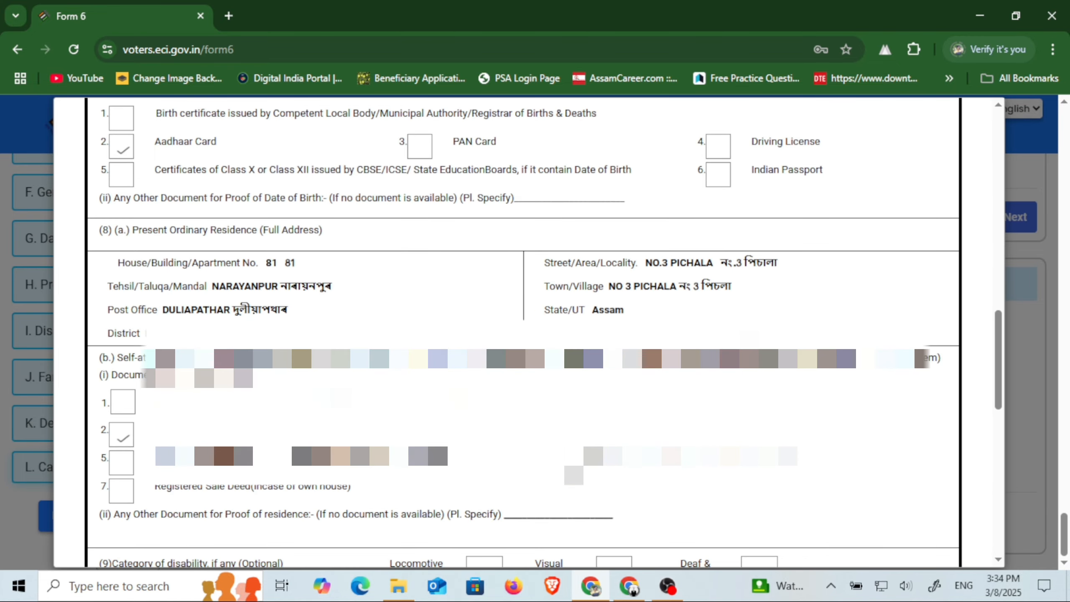
scroll(523, 333, down, 10)
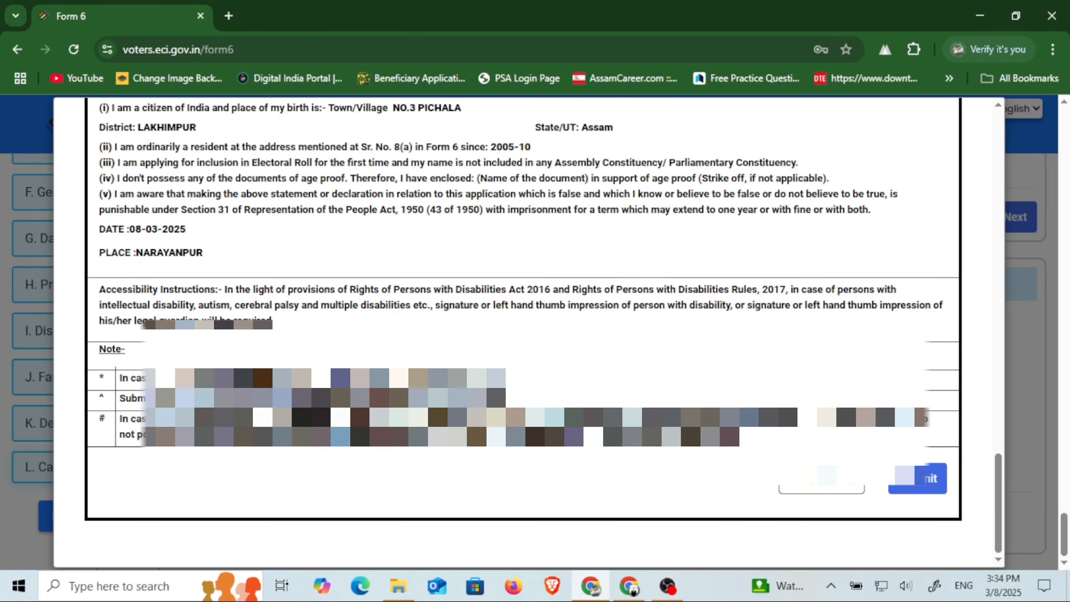
click(924, 485)
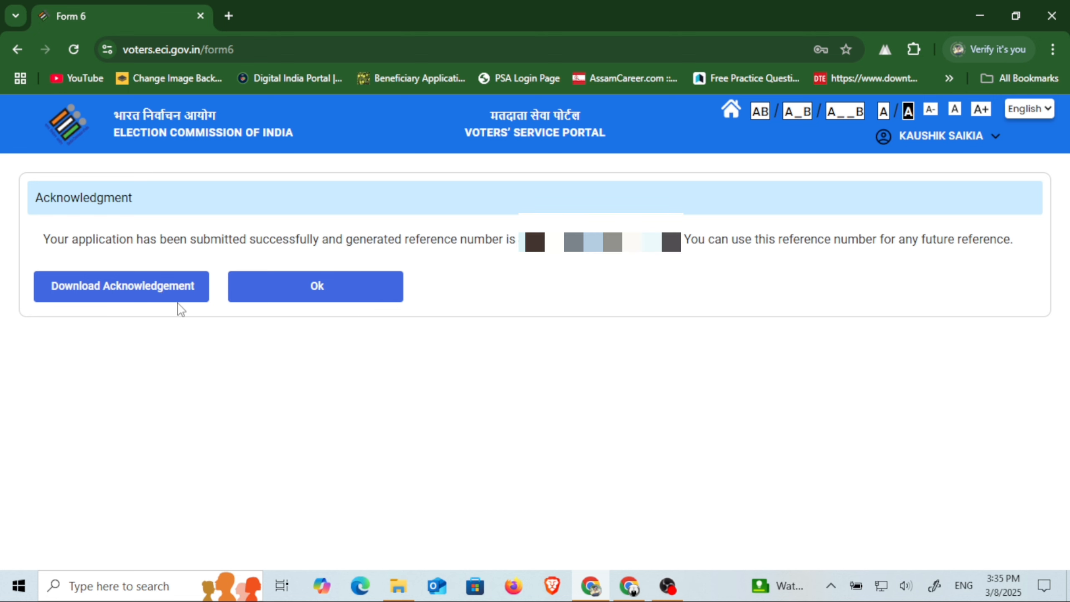
Download the Form 6 acknowledgment PDF and go back to the portal Home Page
click(135, 290)
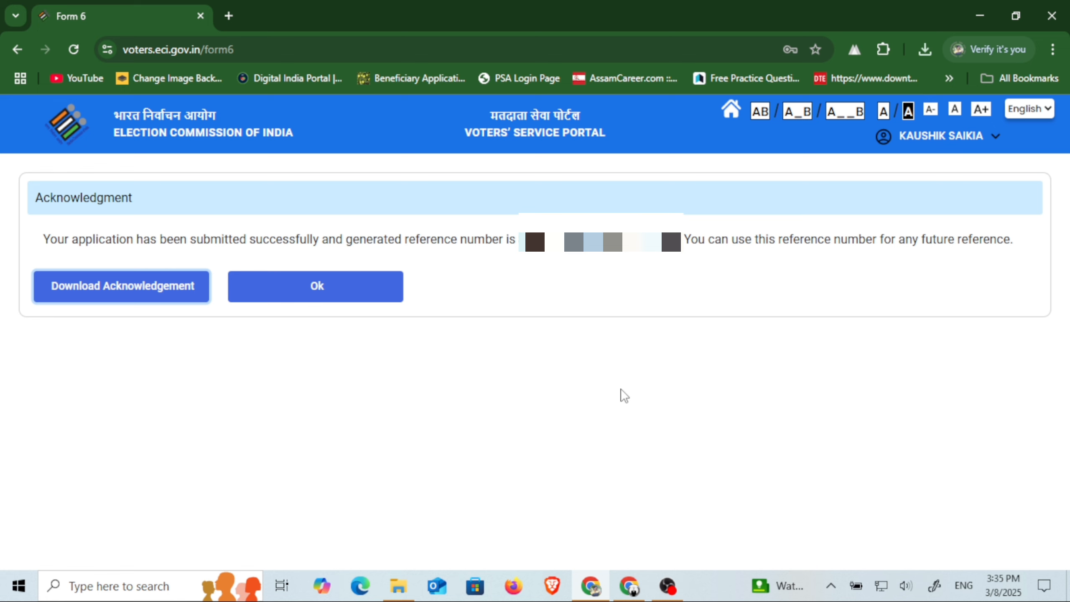
click(341, 289)
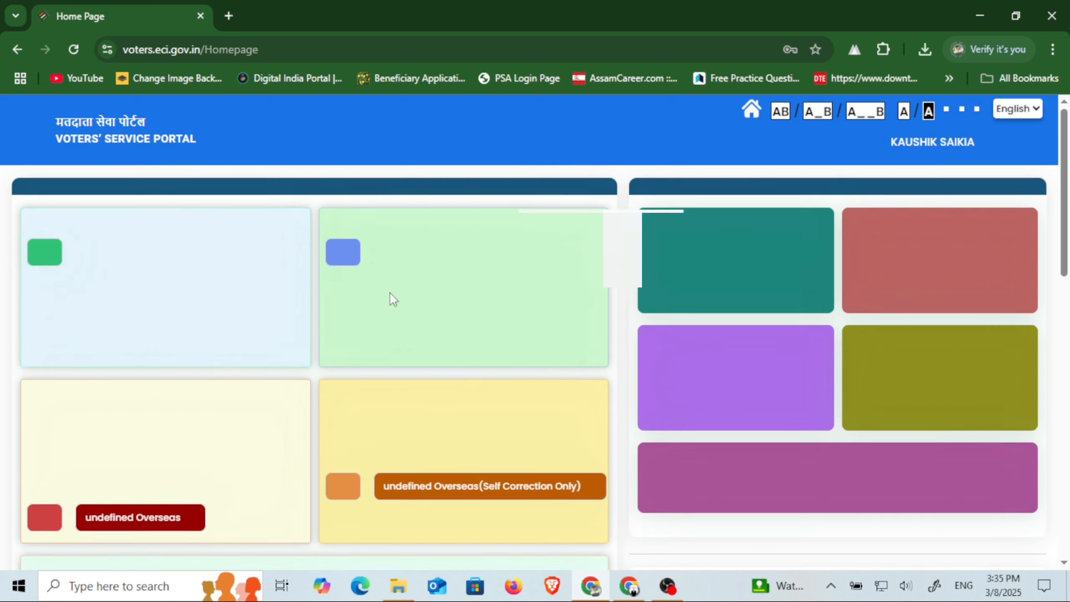